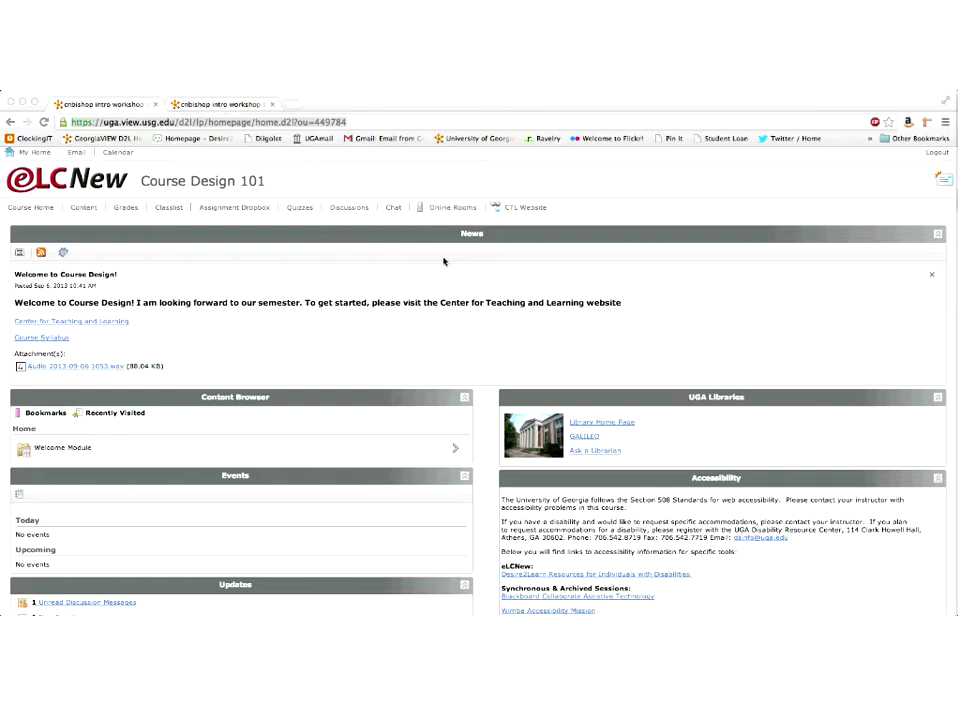
{"action": "scroll", "coordinate": [370, 260], "scroll_direction": "down", "scroll_amount": 2}
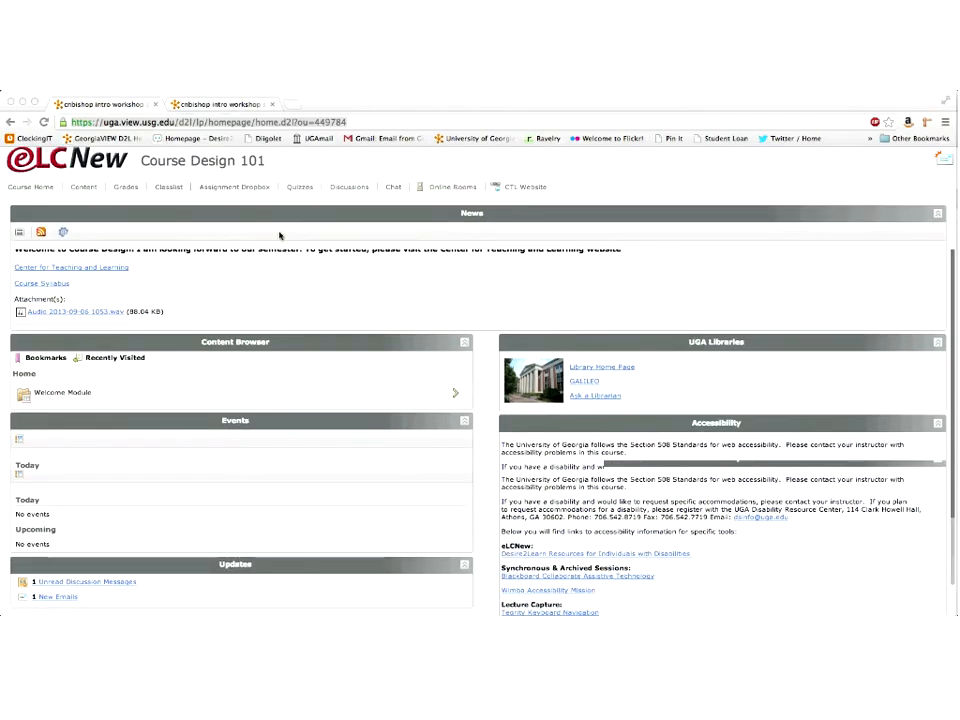
{"action": "scroll", "coordinate": [280, 240], "scroll_direction": "up", "scroll_amount": 2}
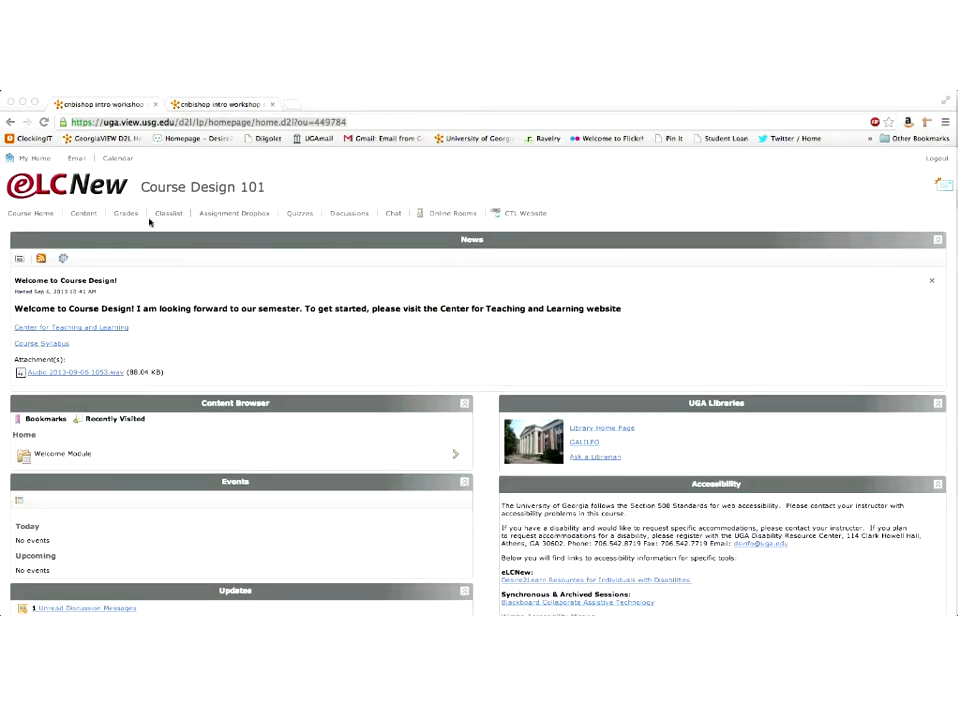
{"action": "scroll", "coordinate": [150, 257], "scroll_direction": "down", "scroll_amount": 1}
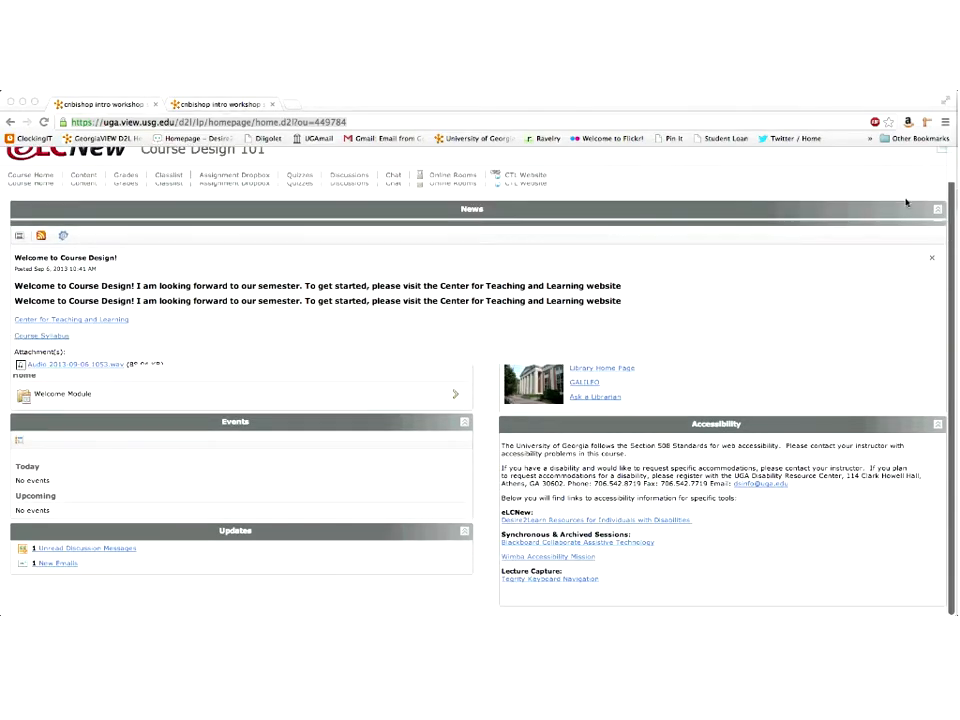
{"action": "scroll", "coordinate": [906, 203], "scroll_direction": "up", "scroll_amount": 2}
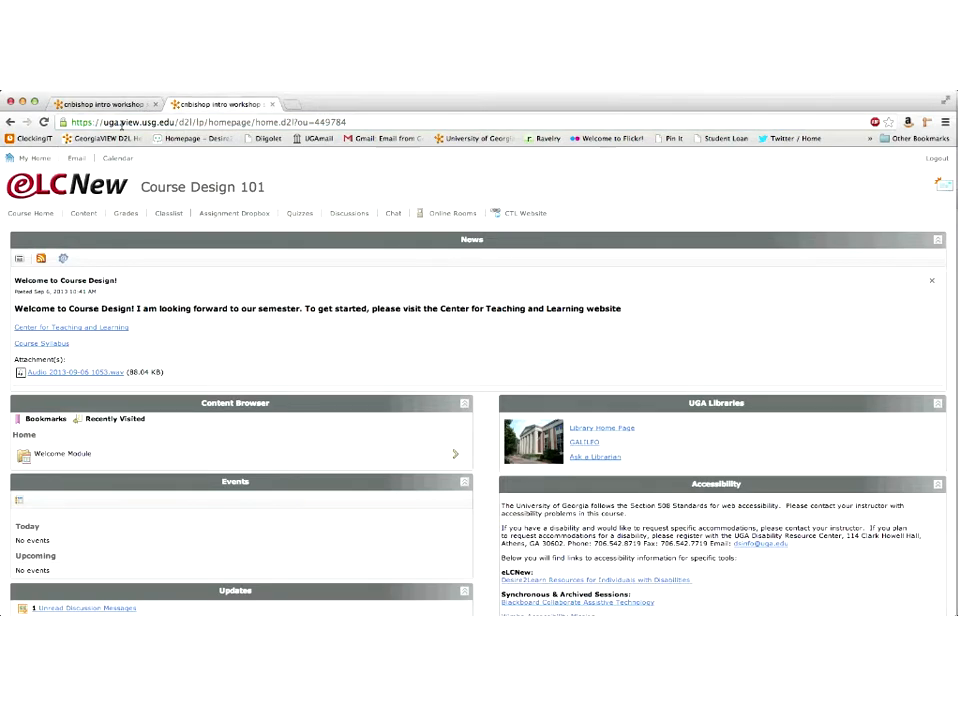
Return to My Home, log out, and log back in with the account password
{"action": "left_click", "coordinate": [28, 159]}
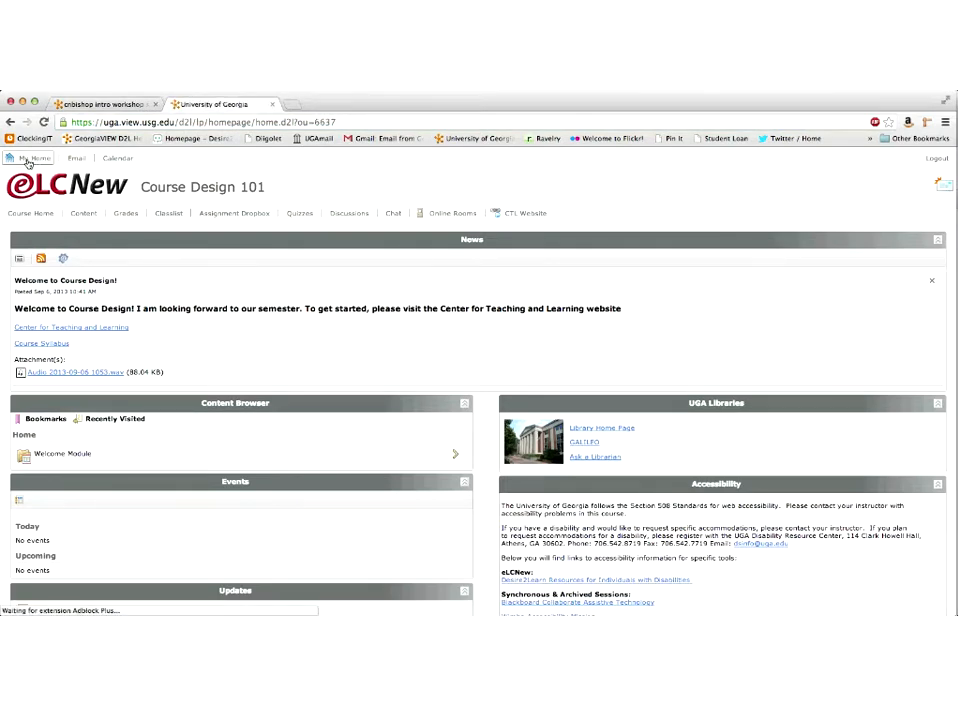
{"action": "left_click", "coordinate": [936, 159]}
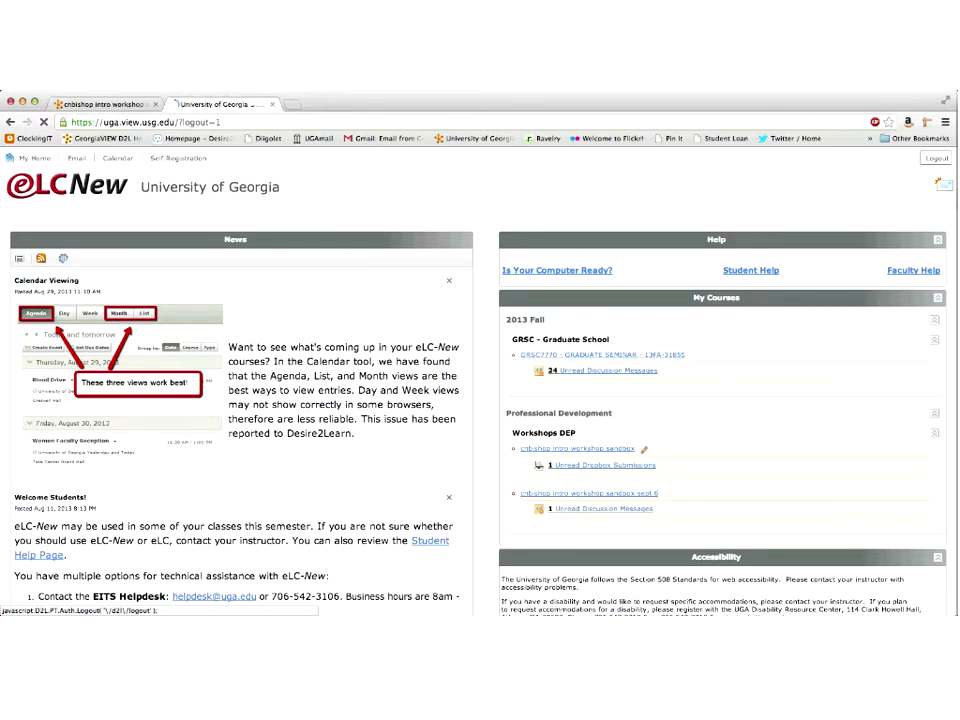
{"action": "left_click", "coordinate": [58, 258]}
{"action": "type", "text": "•••••••••••"}
{"action": "key", "text": "Return"}
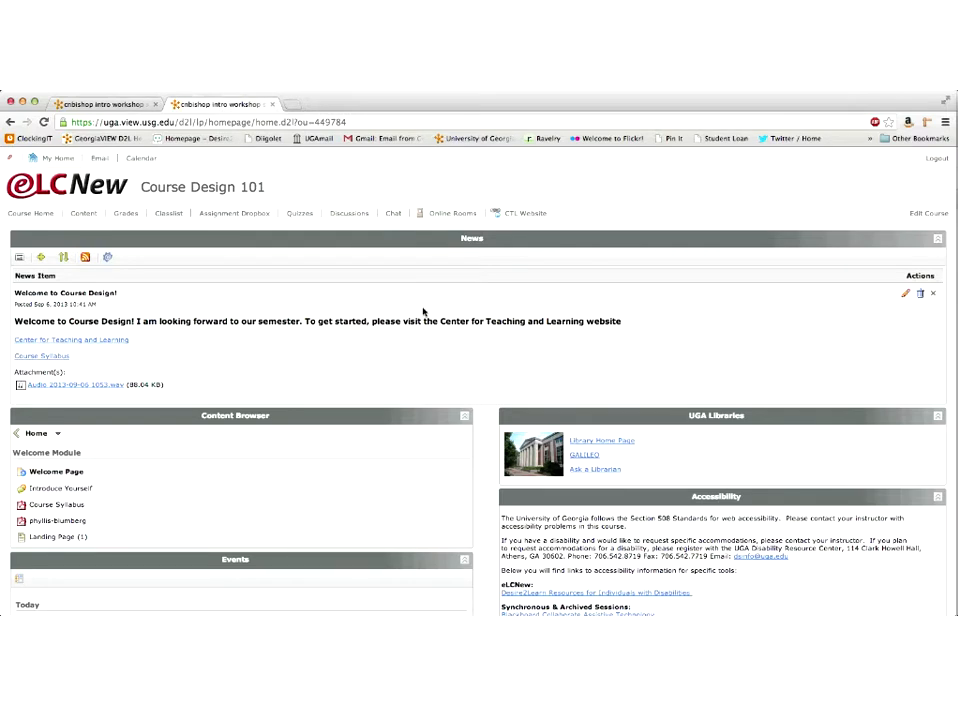
Open the Rubrics tool from the instructor-only additional tools on the Course Design 101 homepage
{"action": "scroll", "coordinate": [384, 318], "scroll_direction": "down", "scroll_amount": 1}
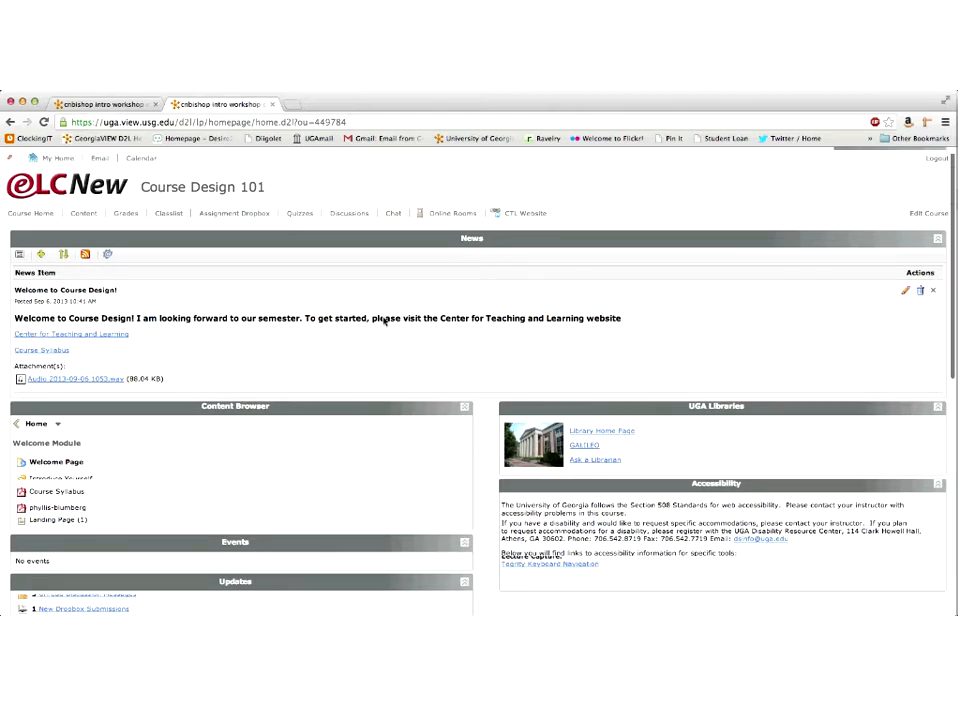
{"action": "scroll", "coordinate": [384, 318], "scroll_direction": "down", "scroll_amount": 5}
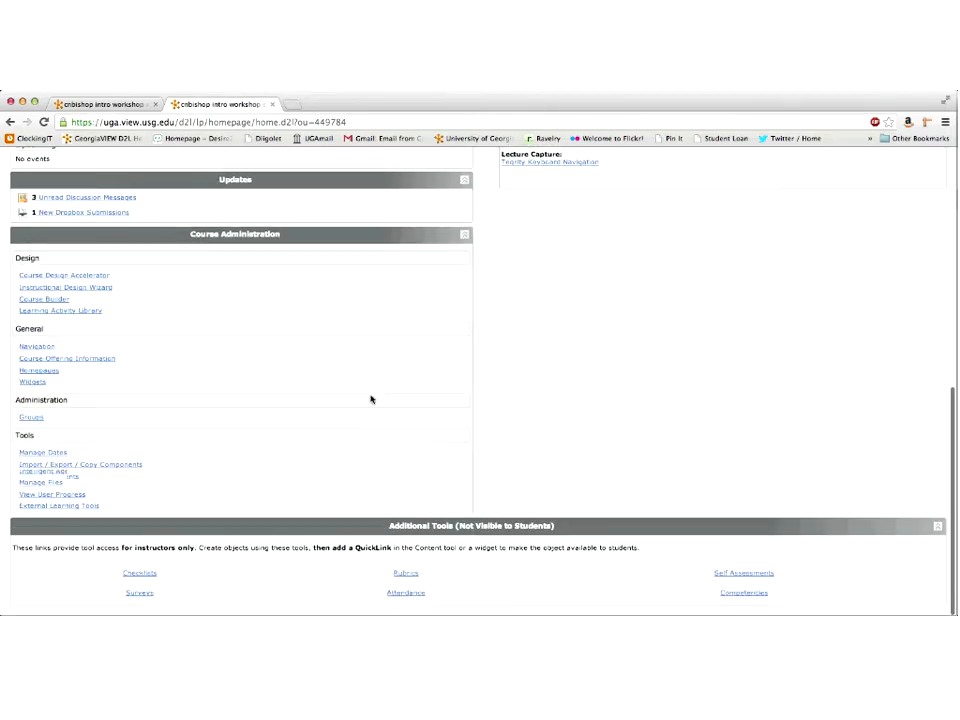
{"action": "left_click", "coordinate": [407, 576]}
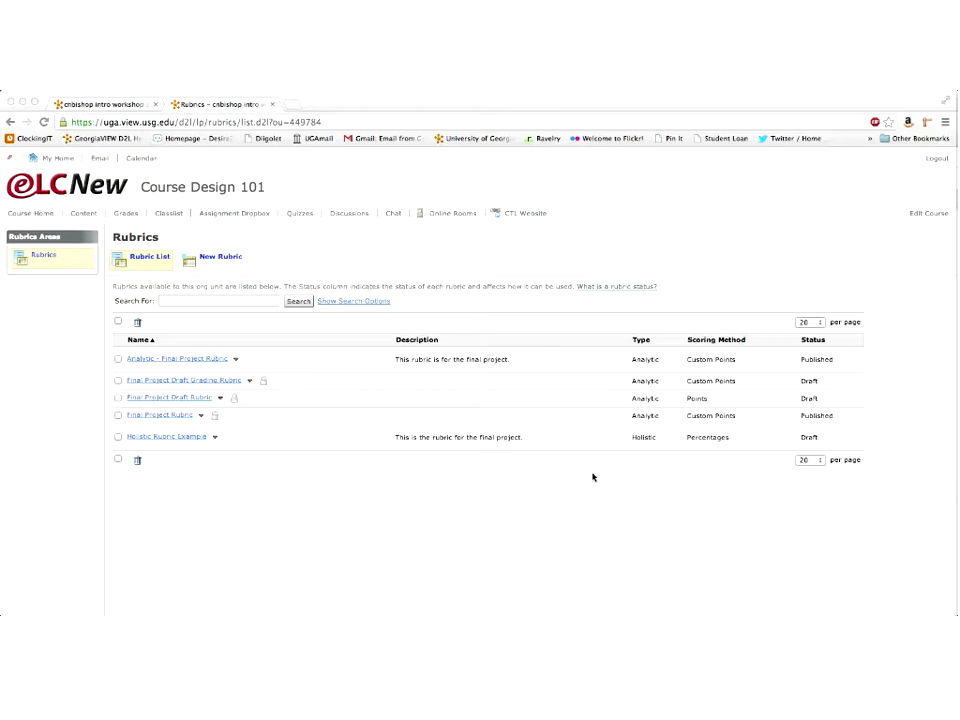
Preview the Holistic Rubric Example in an enlarged window, examine its levels and descriptions, and close the preview
{"action": "left_click", "coordinate": [214, 438]}
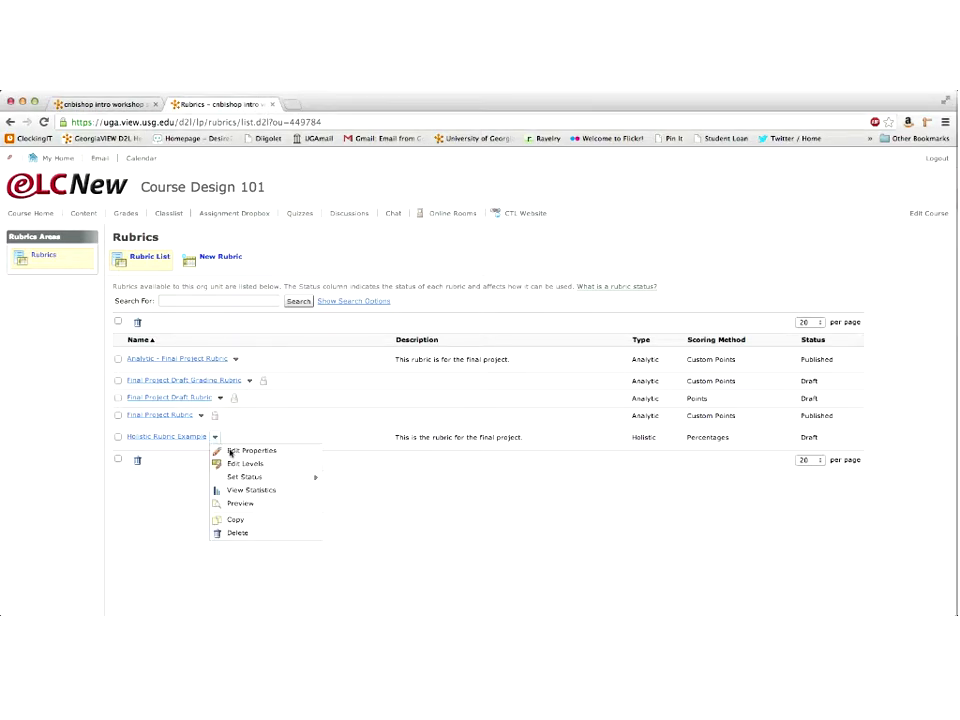
{"action": "left_click", "coordinate": [241, 505]}
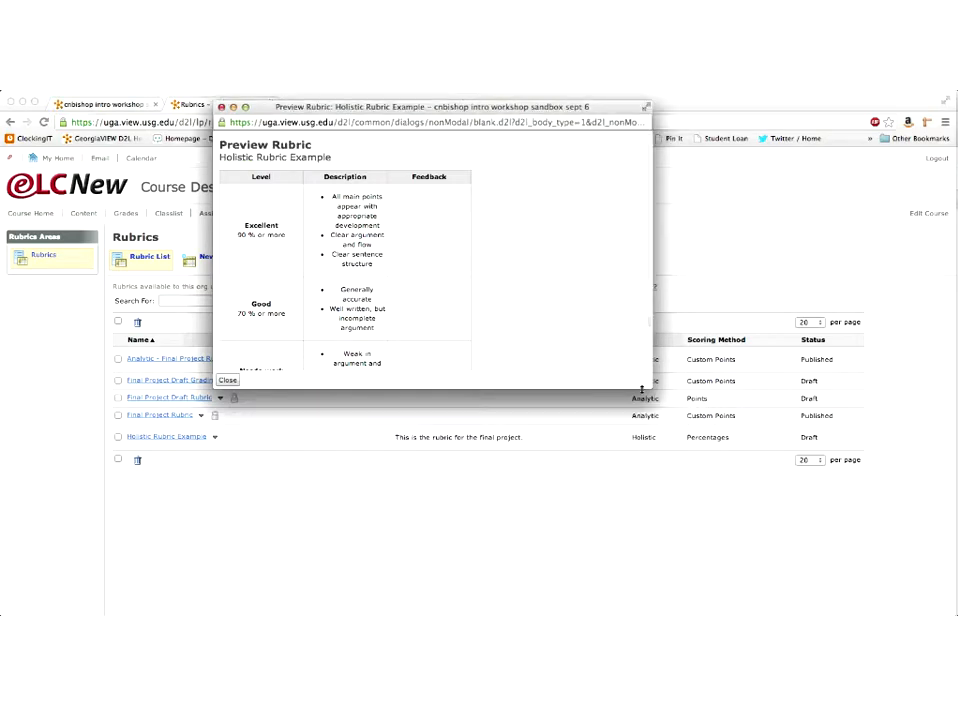
{"action": "left_click_drag", "start_coordinate": [652, 390], "coordinate": [750, 505]}
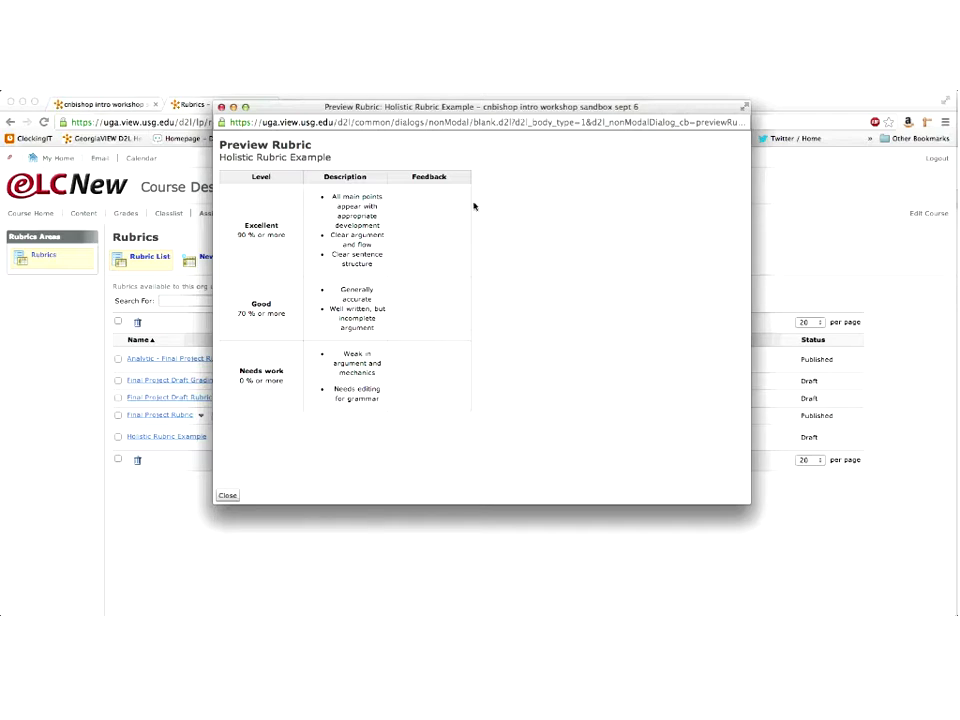
{"action": "left_click", "coordinate": [226, 496]}
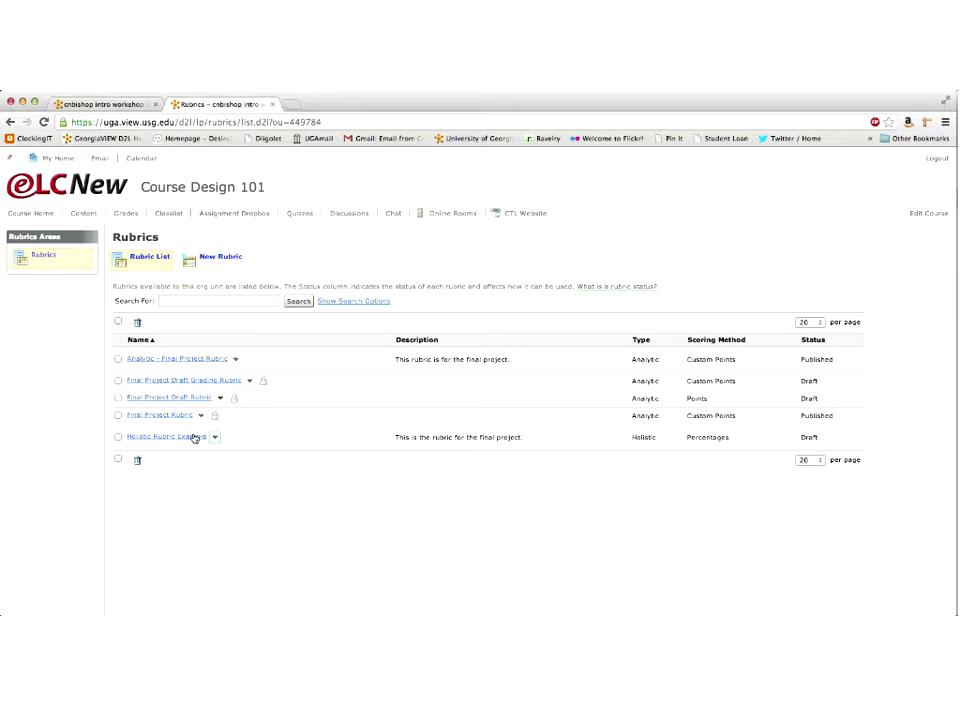
Preview the Analytic - Final Project Rubric in an enlarged window, examine its criteria and point levels, and close the preview
{"action": "left_click", "coordinate": [236, 360]}
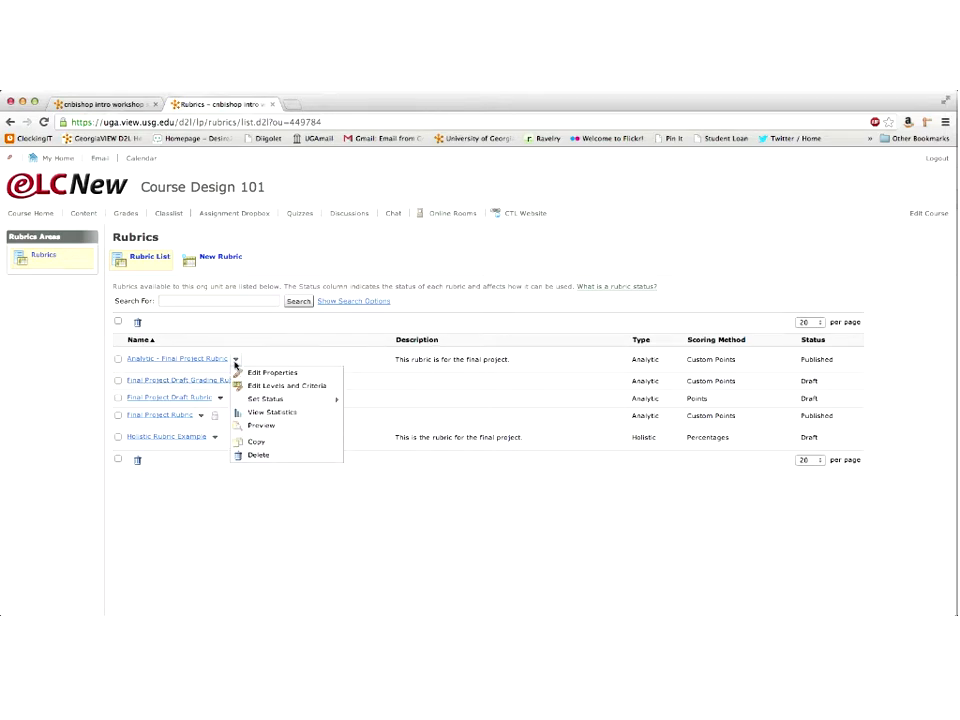
{"action": "left_click", "coordinate": [262, 432]}
{"action": "left_click_drag", "start_coordinate": [30, 101], "coordinate": [313, 147]}
{"action": "left_click_drag", "start_coordinate": [330, 219], "coordinate": [757, 556]}
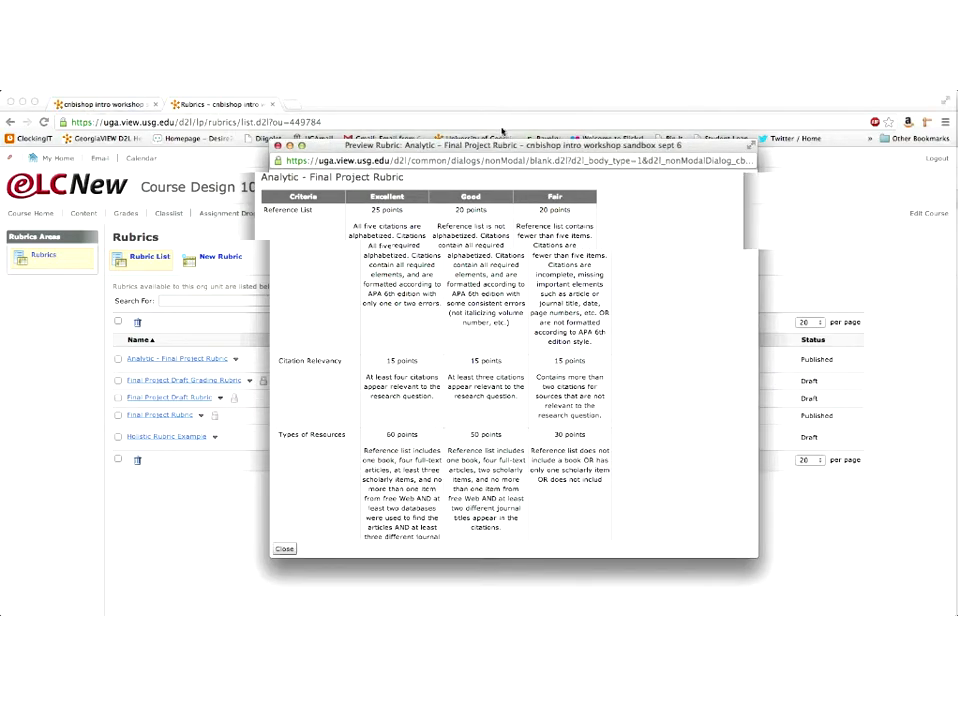
{"action": "left_click_drag", "start_coordinate": [502, 131], "coordinate": [498, 119]}
{"action": "left_click_drag", "start_coordinate": [735, 526], "coordinate": [762, 551]}
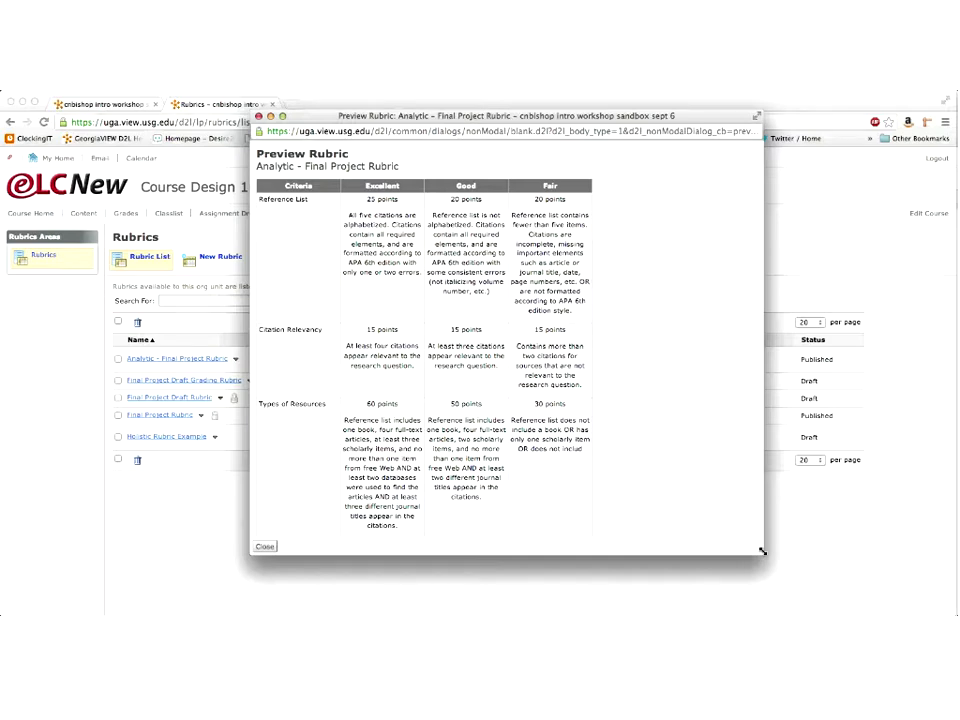
{"action": "left_click", "coordinate": [259, 116]}
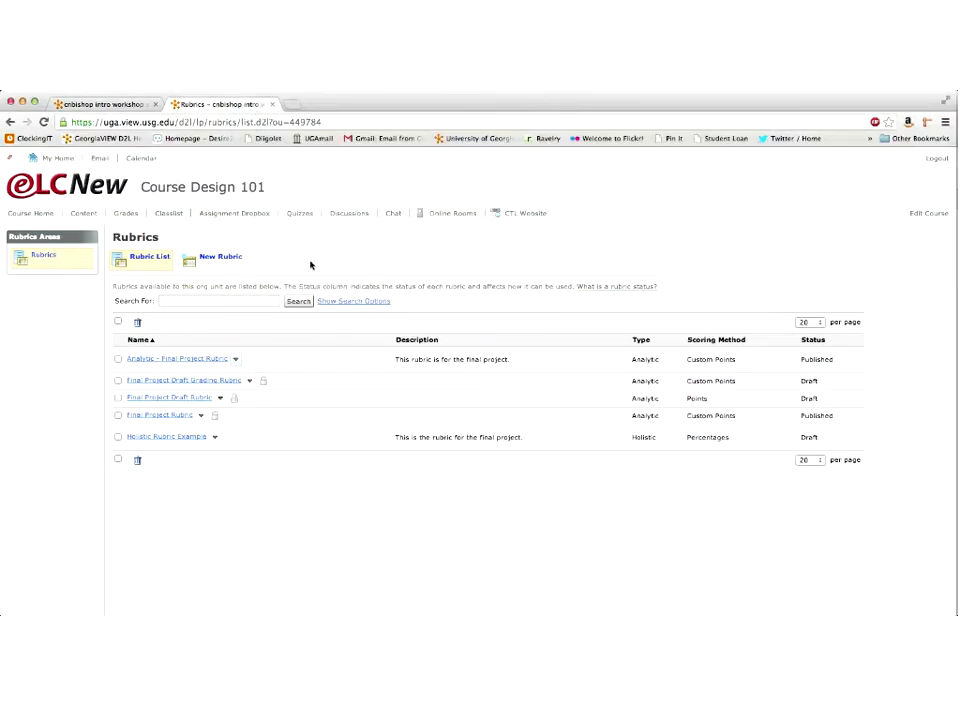
Start a new rubric named "Final Project Rubric" with the description "this is my final project rubric"
{"action": "left_click", "coordinate": [212, 259]}
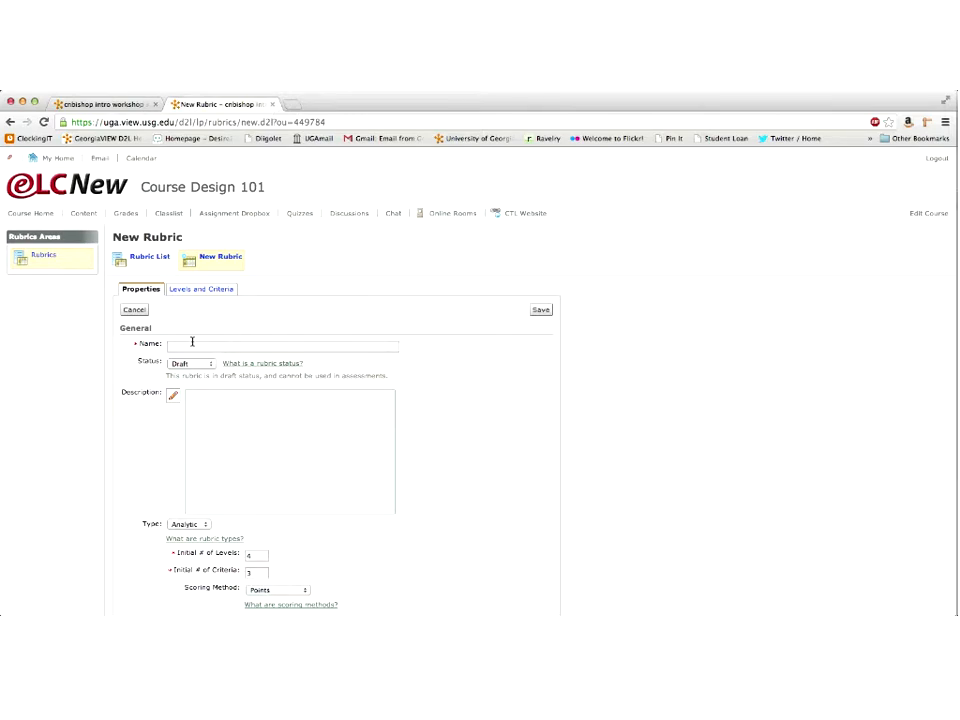
{"action": "left_click", "coordinate": [180, 345]}
{"action": "type", "text": "Final Project Rubric"}
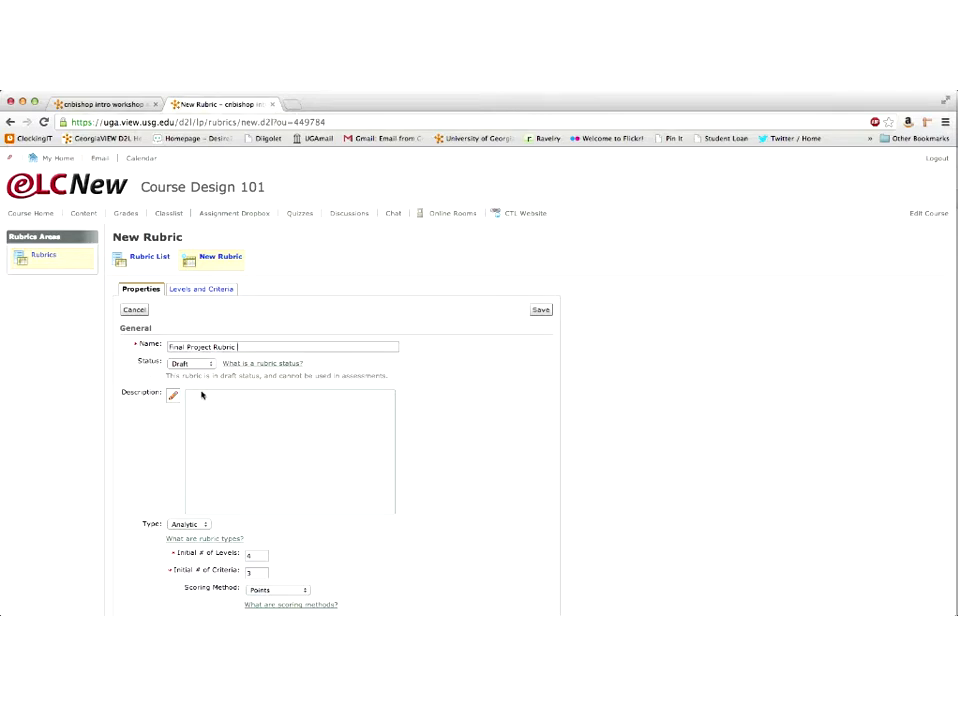
{"action": "left_click", "coordinate": [244, 425]}
{"action": "type", "text": "this is my final project"}
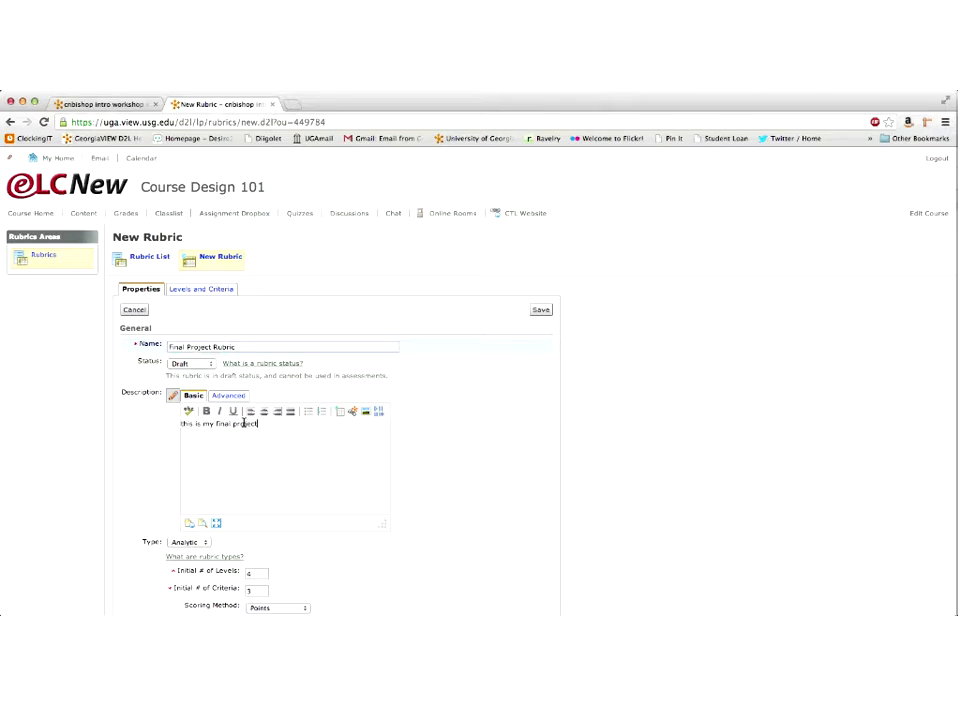
{"action": "type", "text": " rubric"}
Set the initial number of levels to 3 and the scoring method to Custom Points, and save the rubric
{"action": "double_click", "coordinate": [257, 575]}
{"action": "type", "text": "3"}
{"action": "left_click", "coordinate": [254, 591]}
{"action": "left_click", "coordinate": [306, 609]}
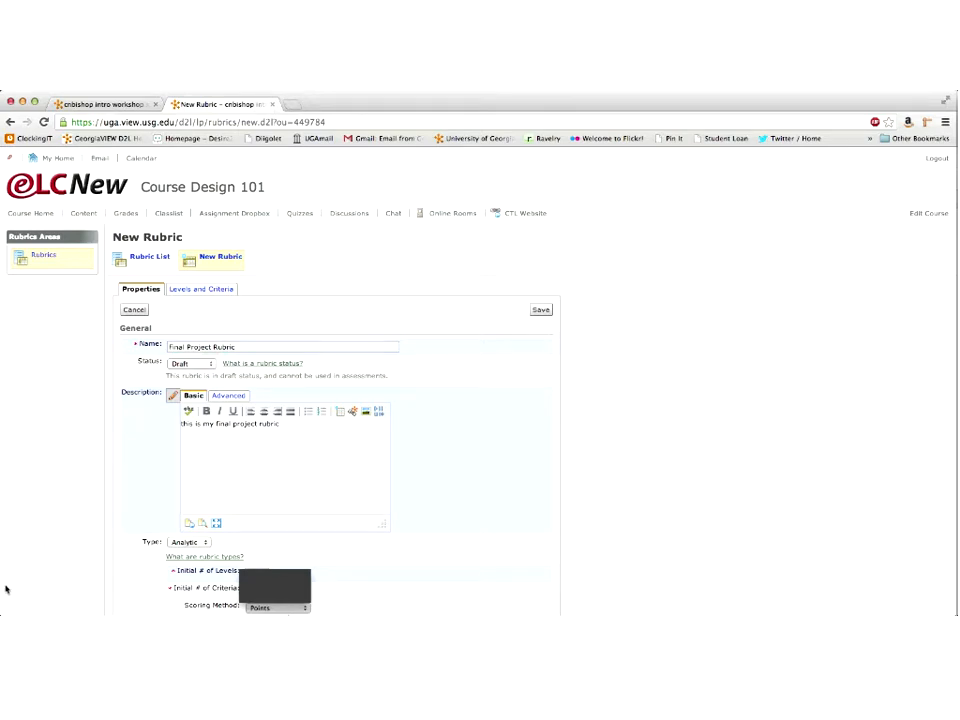
{"action": "left_click", "coordinate": [142, 600]}
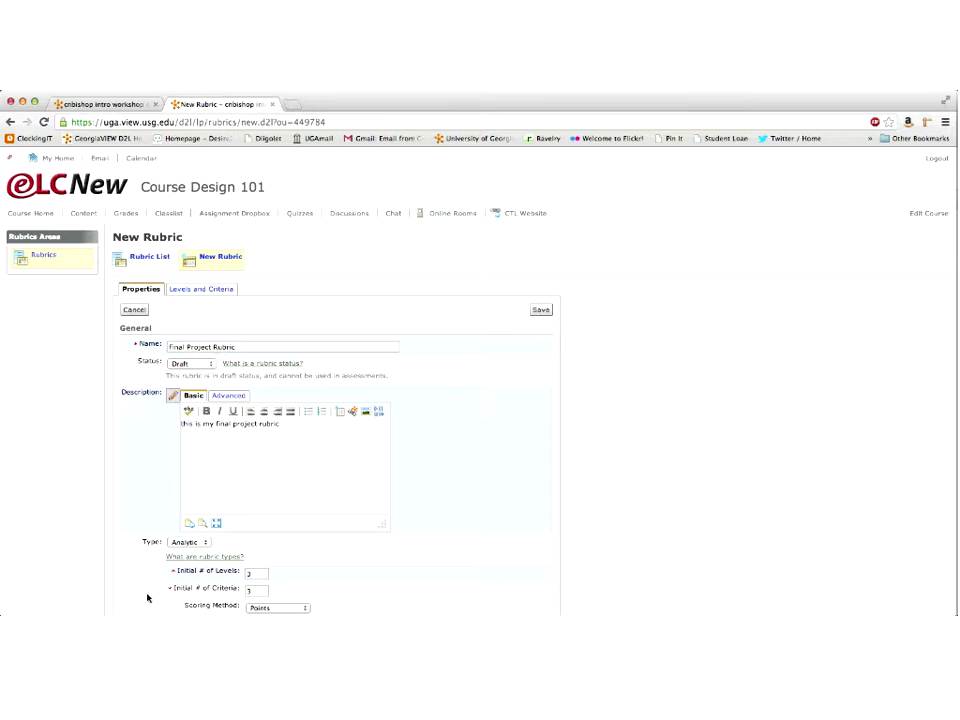
{"action": "left_click", "coordinate": [303, 608]}
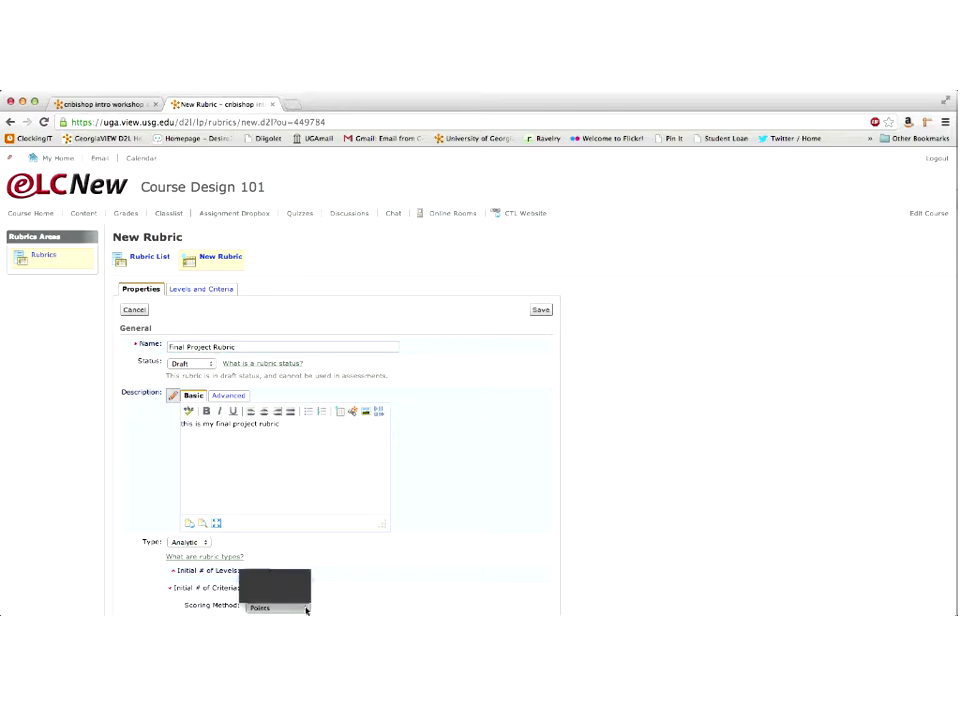
{"action": "left_click", "coordinate": [281, 600]}
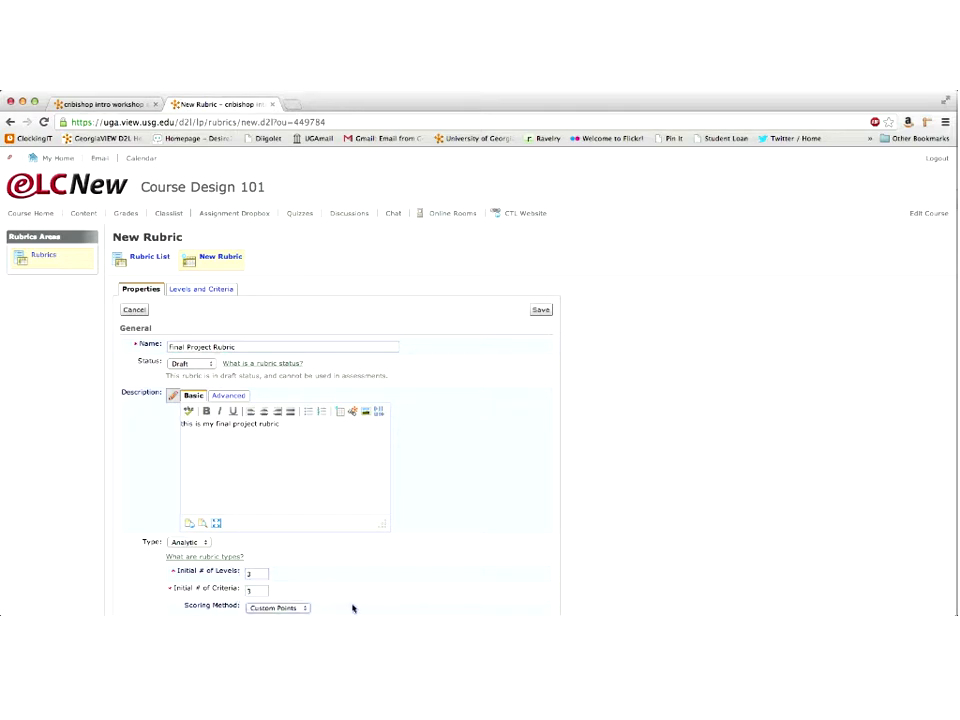
{"action": "left_click", "coordinate": [540, 311]}
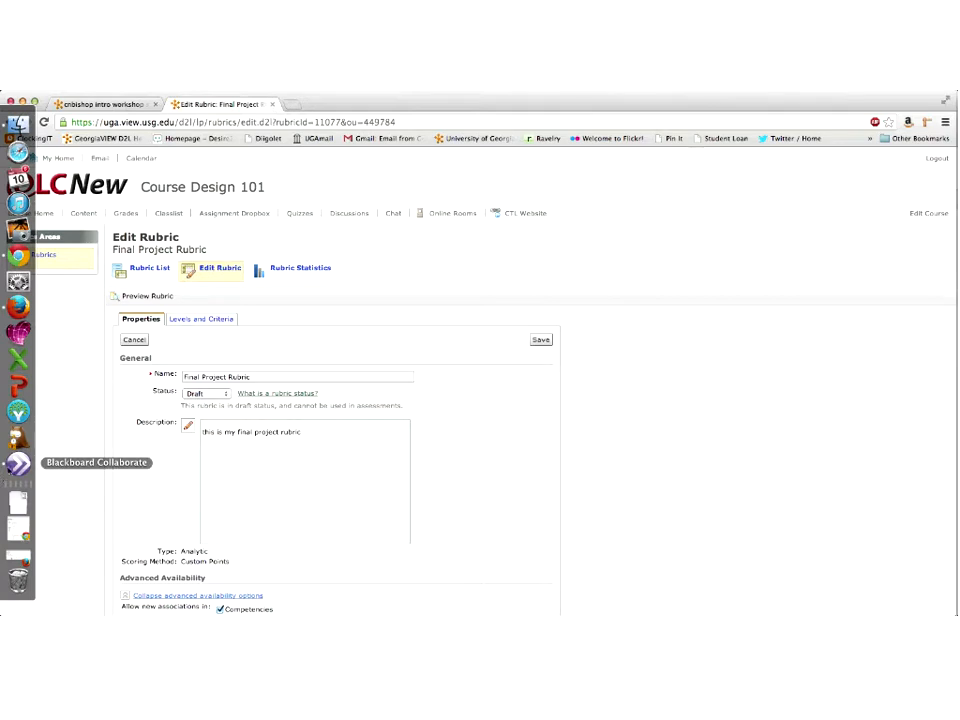
{"action": "left_click", "coordinate": [15, 466]}
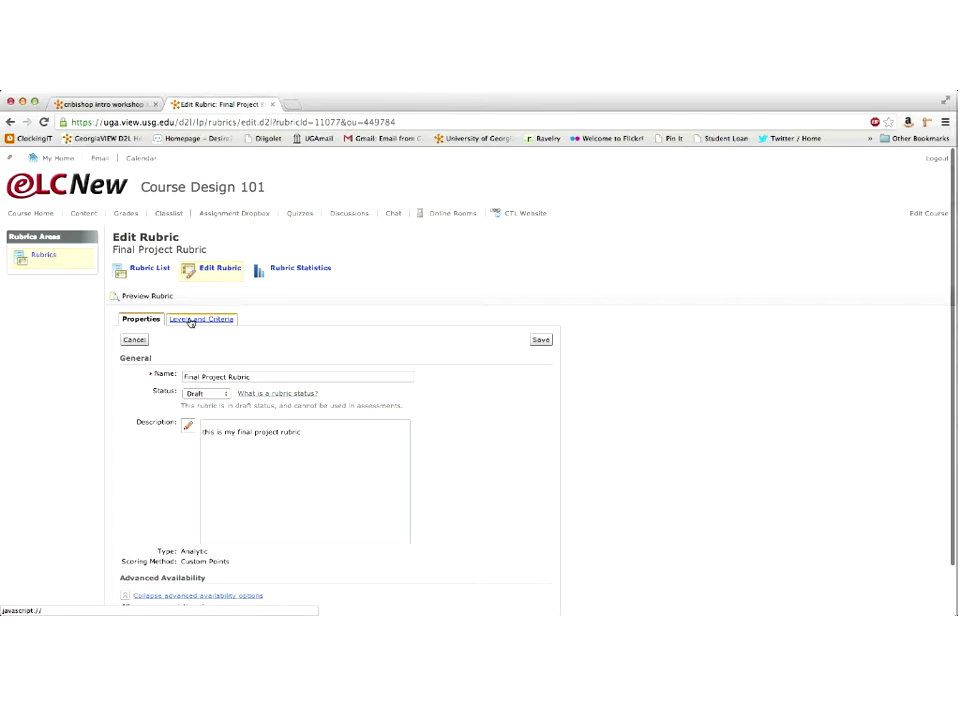
Edit the criteria group in the rubric's levels and criteria, renaming the three levels Excellent, Good and Fair
{"action": "left_click", "coordinate": [190, 320]}
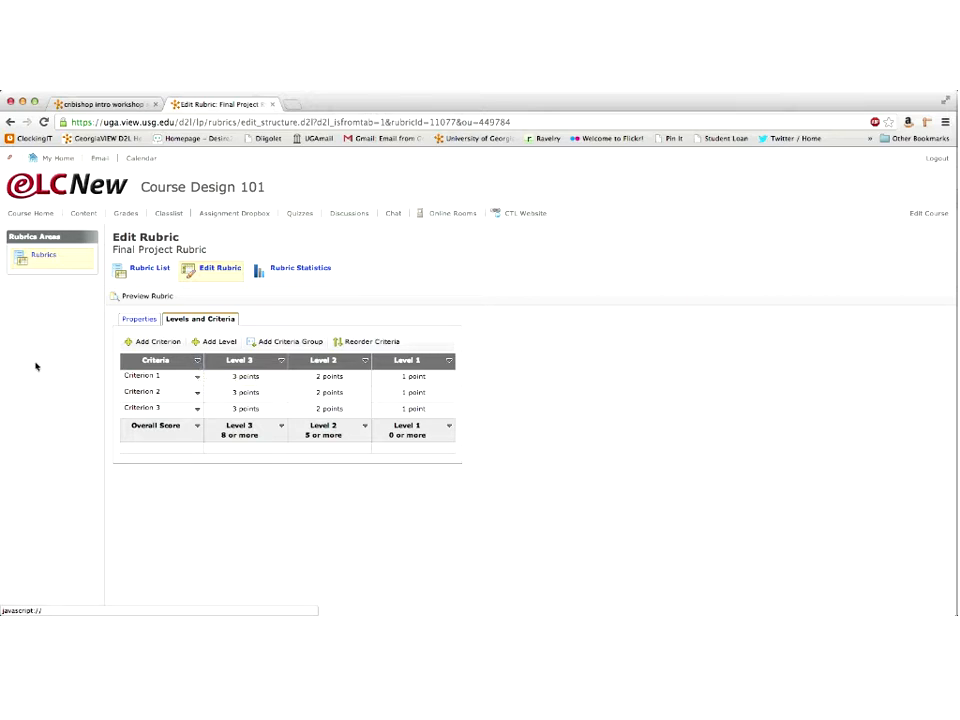
{"action": "left_click", "coordinate": [198, 363]}
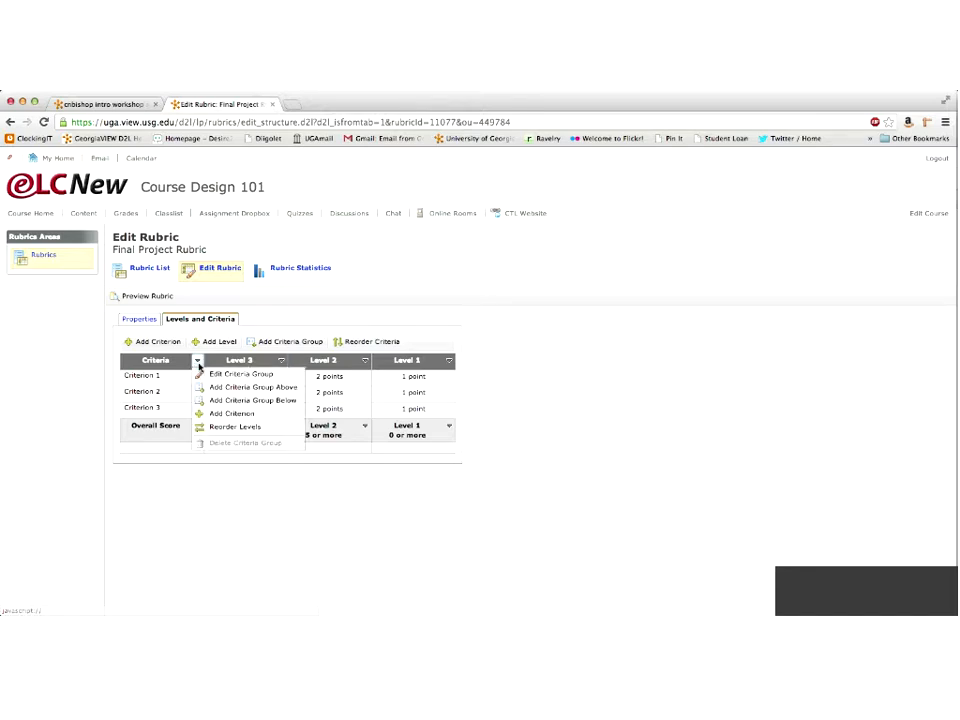
{"action": "left_click", "coordinate": [212, 375]}
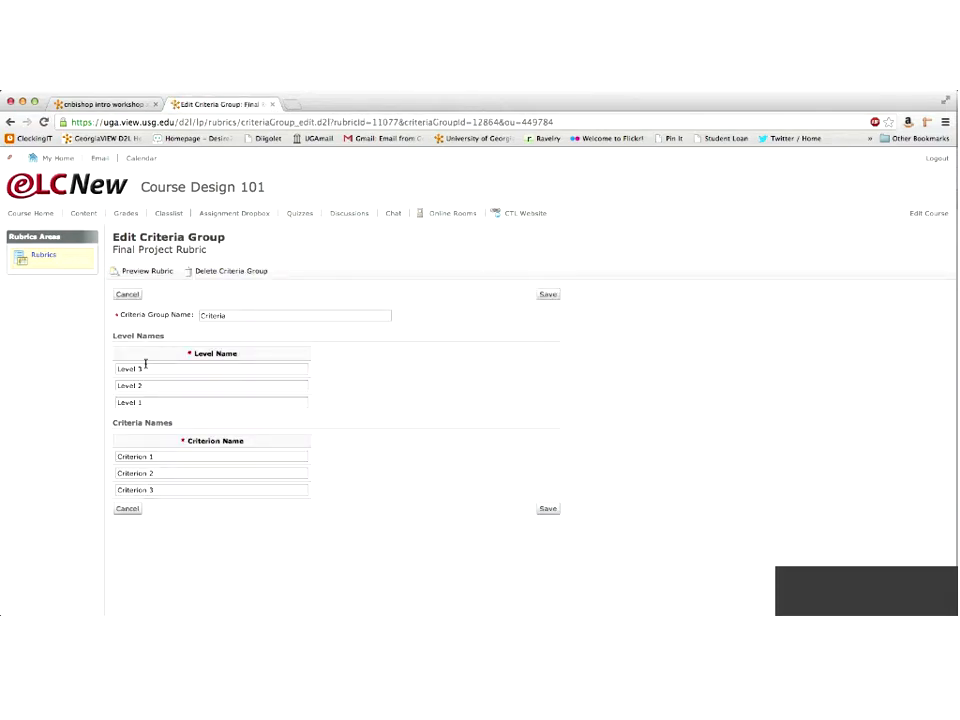
{"action": "left_click_drag", "start_coordinate": [145, 366], "coordinate": [74, 366]}
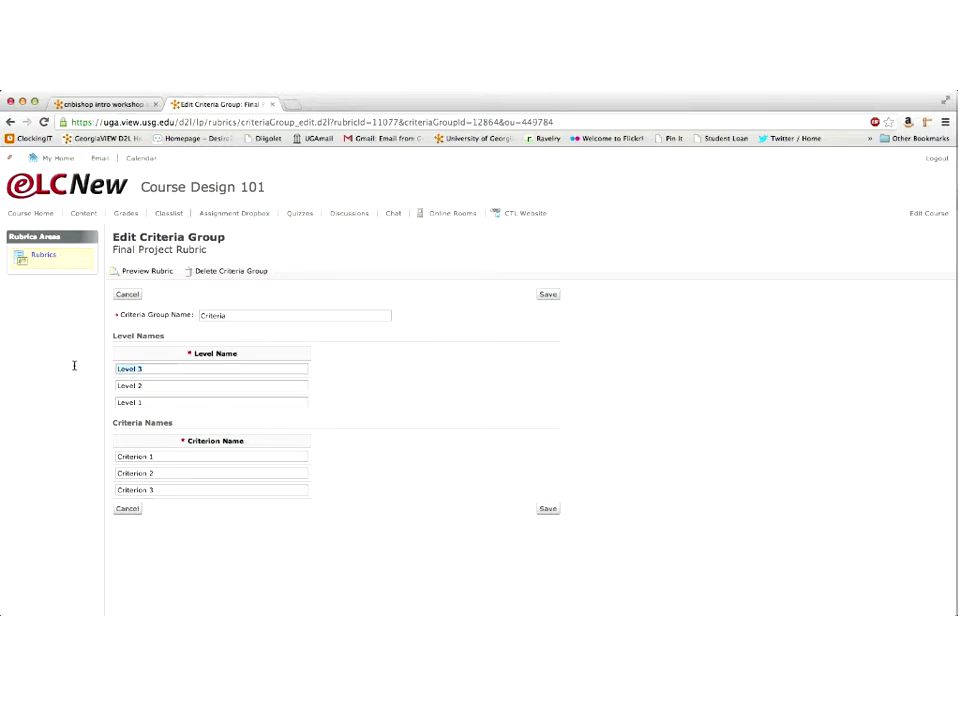
{"action": "key", "text": "BackSpace"}
{"action": "type", "text": "E"}
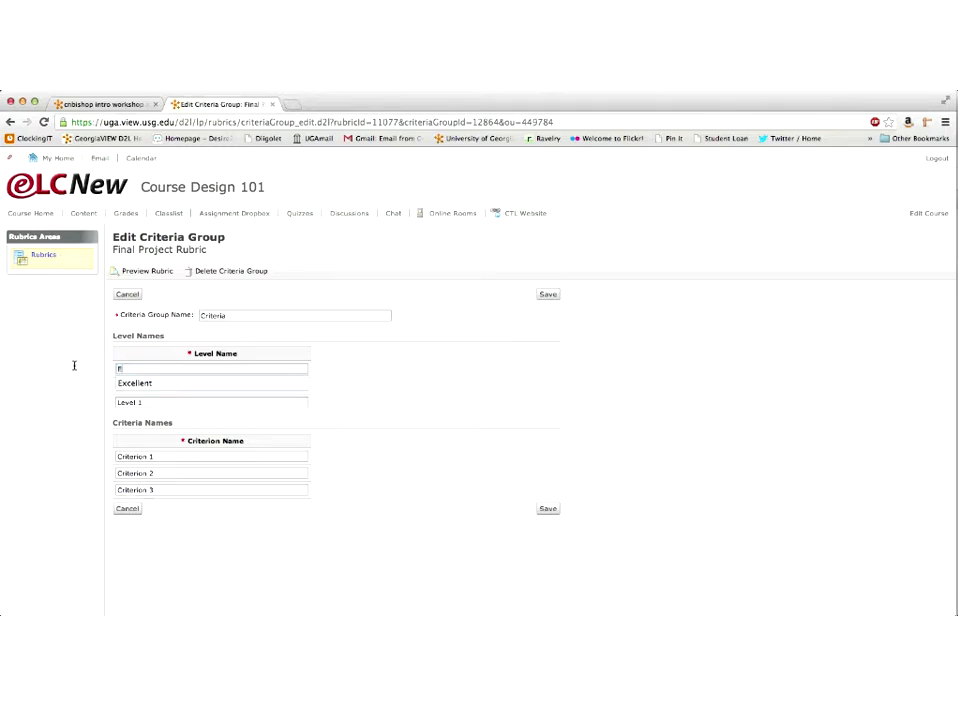
{"action": "type", "text": "xcellent"}
{"action": "key", "text": "Tab"}
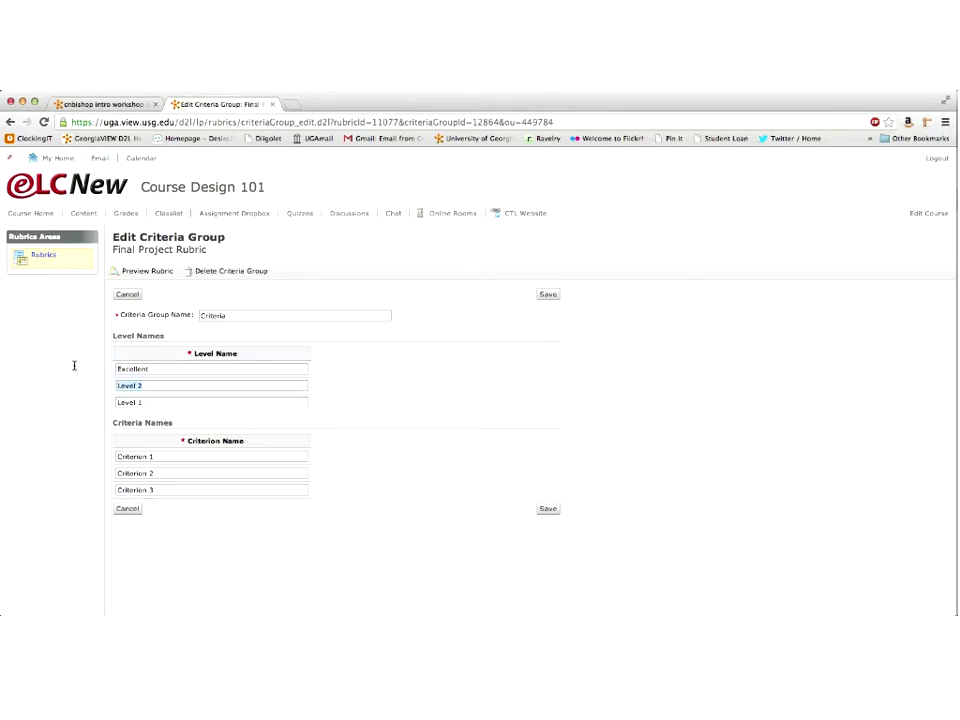
{"action": "type", "text": "Good"}
{"action": "key", "text": "Tab"}
{"action": "type", "text": "Fair"}
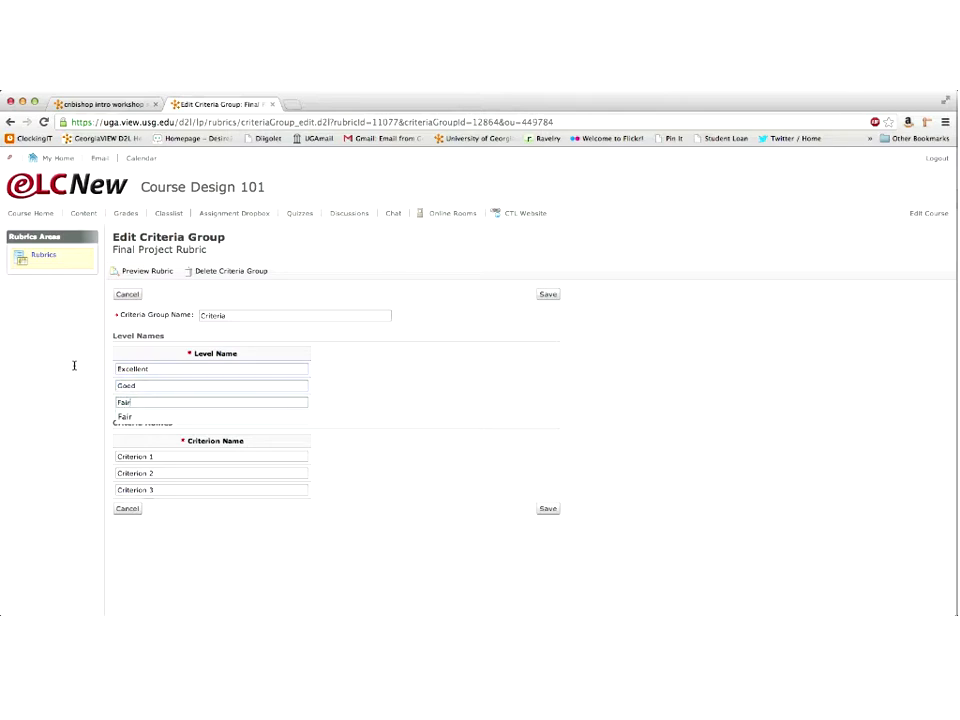
Rename the first criterion in the criteria group "Reference List"
{"action": "left_click", "coordinate": [182, 456]}
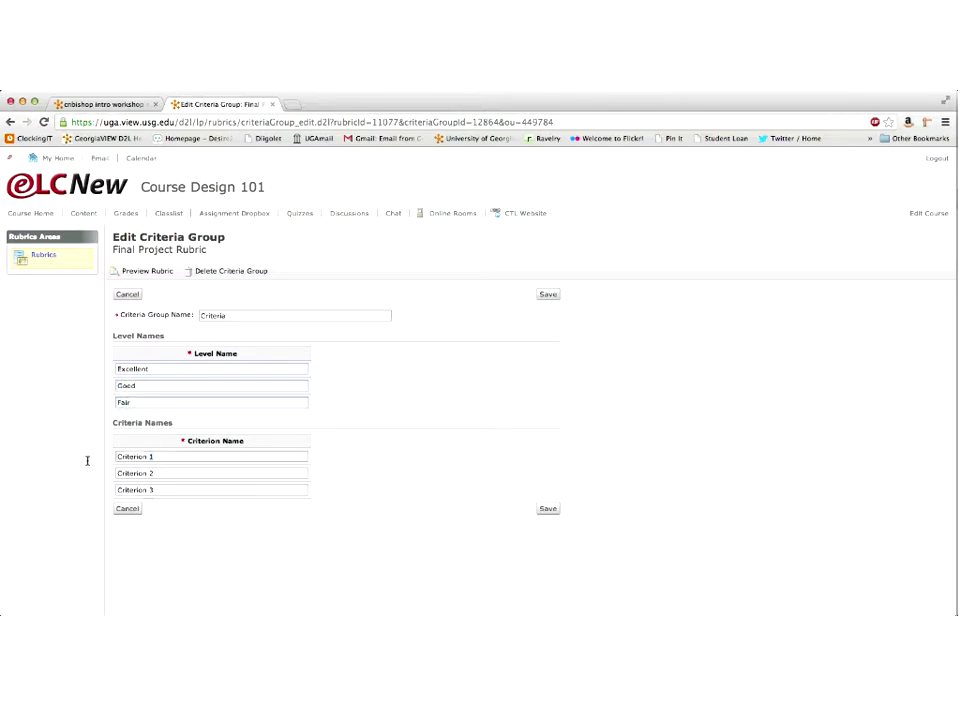
{"action": "key", "text": "BackSpace"}
{"action": "key", "text": "BackSpace"}
{"action": "key", "text": "BackSpace"}
{"action": "key", "text": "BackSpace"}
{"action": "key", "text": "BackSpace"}
{"action": "key", "text": "BackSpace"}
{"action": "key", "text": "BackSpace"}
{"action": "type", "text": "Reference List"}
Rename the second criterion "Citation Relevancy" and the third "Types of Resources", and save the criteria group
{"action": "left_click", "coordinate": [157, 471]}
{"action": "left_click_drag", "start_coordinate": [158, 473], "coordinate": [61, 464]}
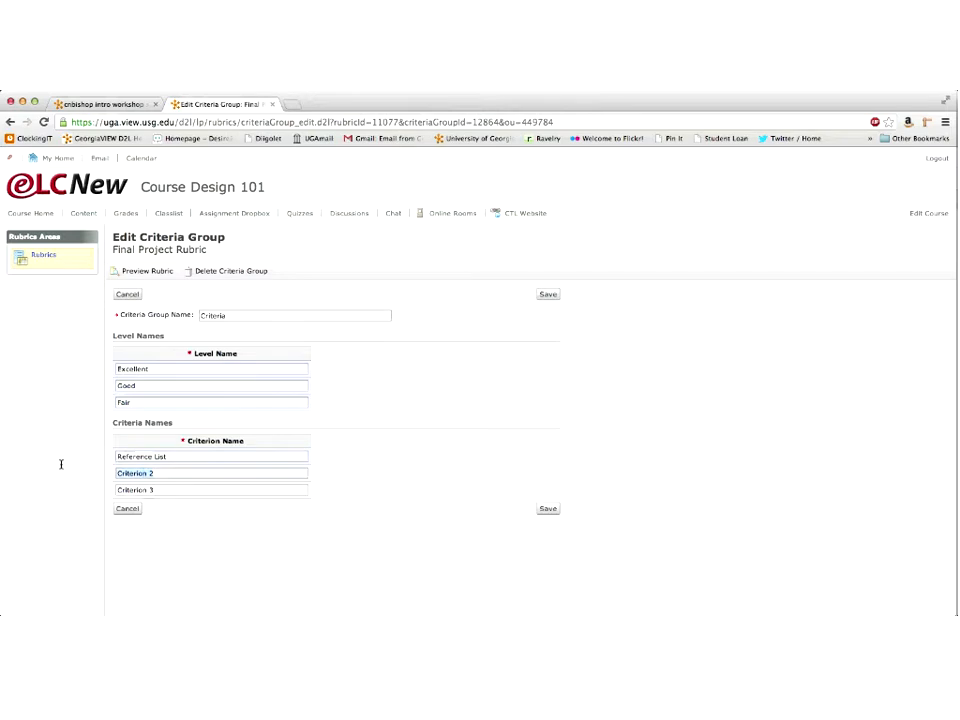
{"action": "key", "text": "BackSpace"}
{"action": "type", "text": "Citation REle"}
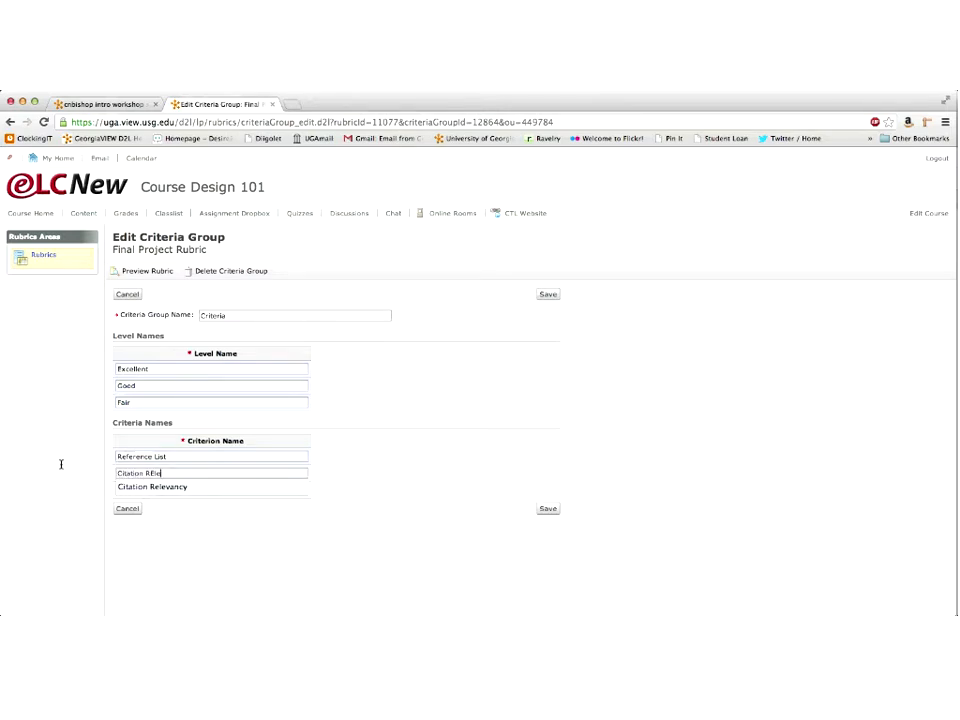
{"action": "key", "text": "BackSpace"}
{"action": "key", "text": "Down"}
{"action": "key", "text": "Return"}
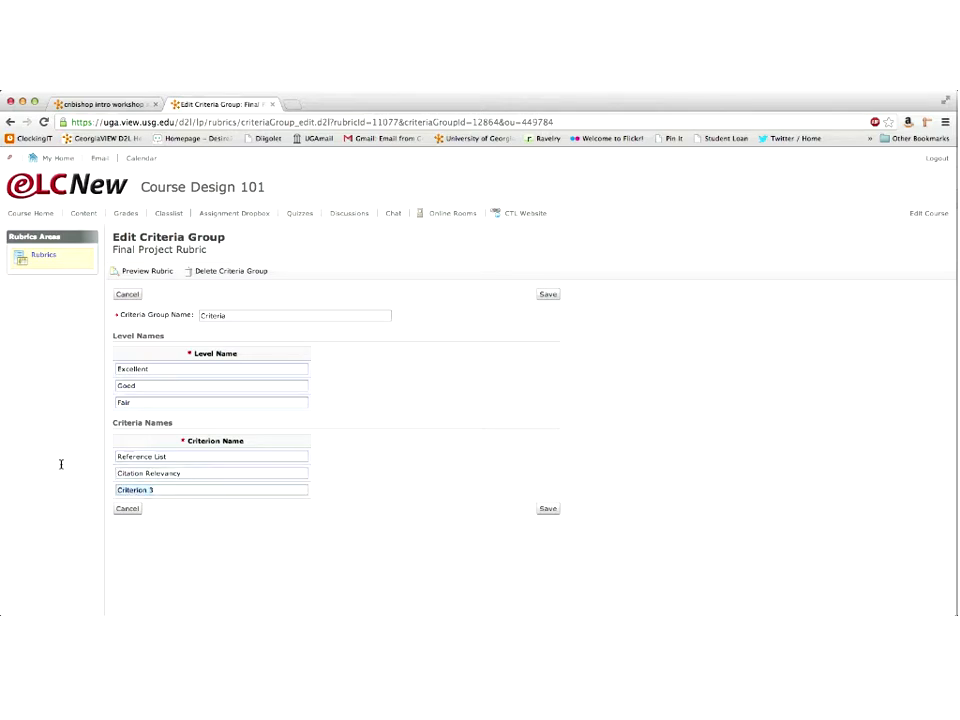
{"action": "type", "text": "Types of Resources"}
{"action": "left_click", "coordinate": [437, 429]}
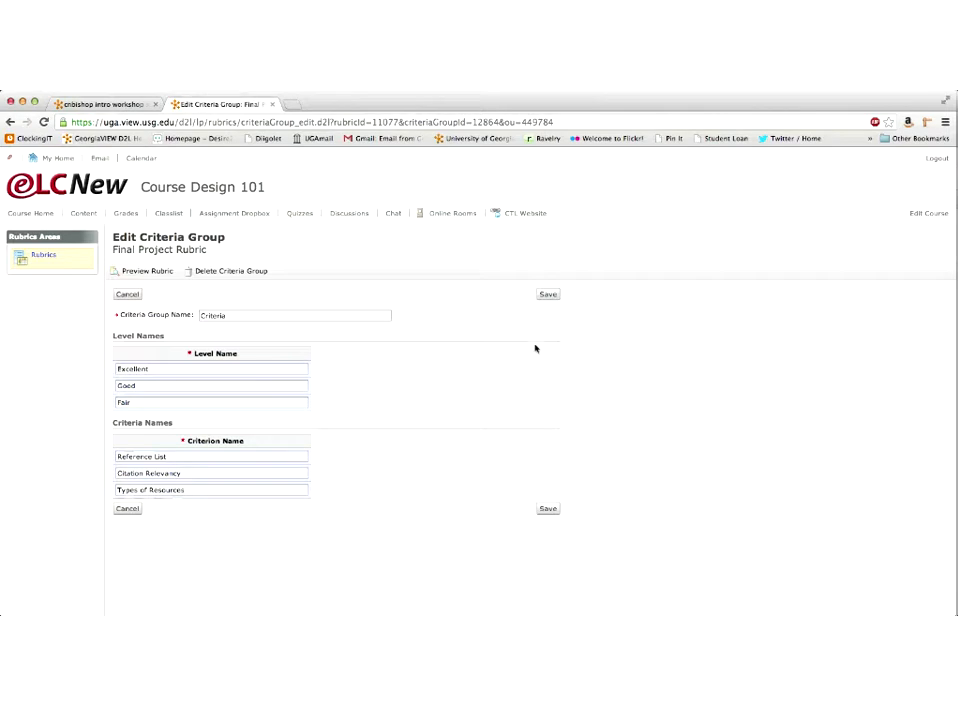
{"action": "left_click", "coordinate": [547, 296]}
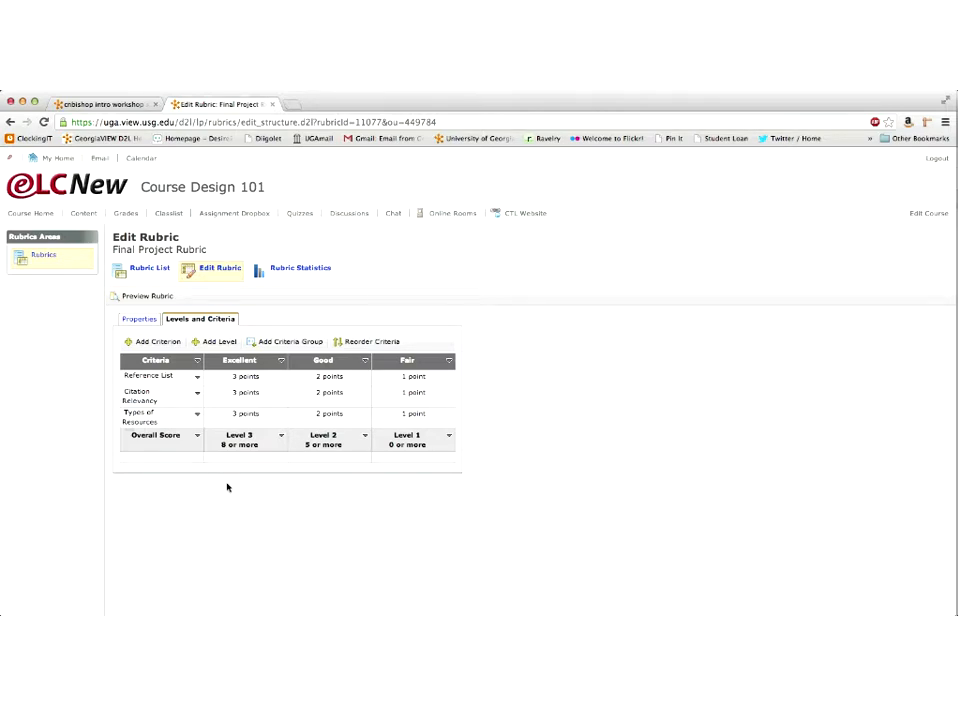
Edit the Excellent level, giving Reference List 25 points and the APA 6th edition description that begins "All five citations are alphabetized."
{"action": "left_click", "coordinate": [282, 362]}
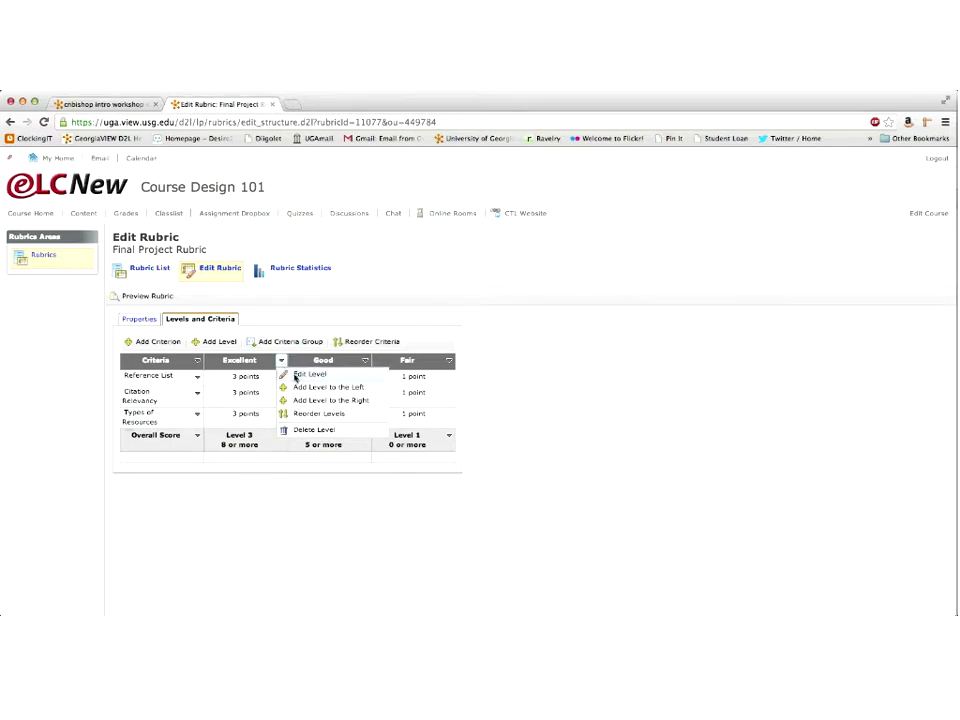
{"action": "left_click", "coordinate": [300, 374]}
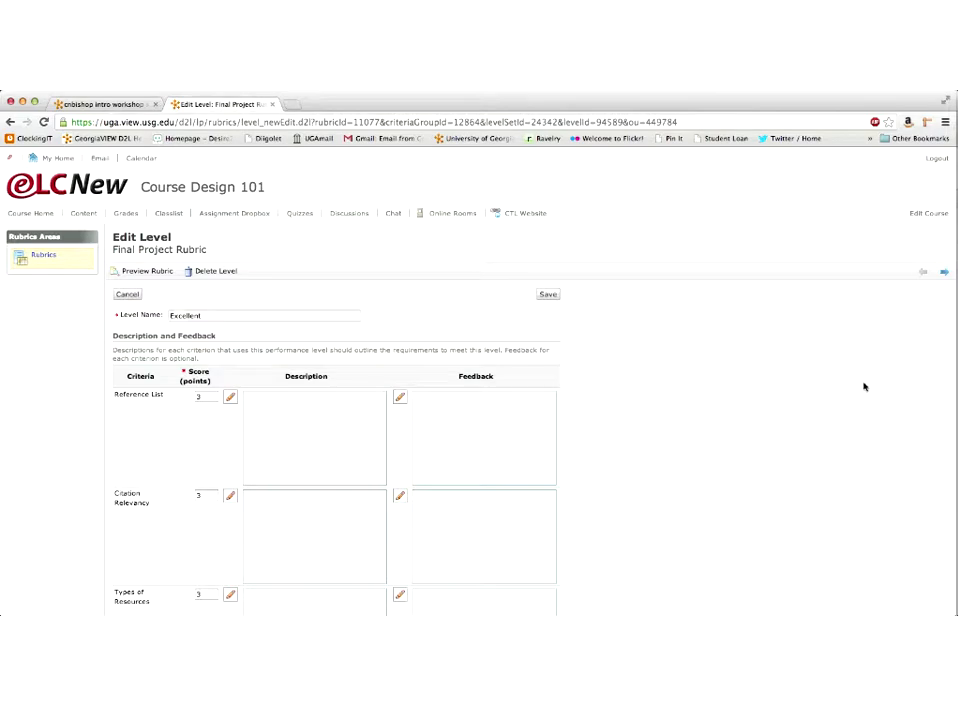
{"action": "left_click", "coordinate": [199, 397]}
{"action": "type", "text": "25"}
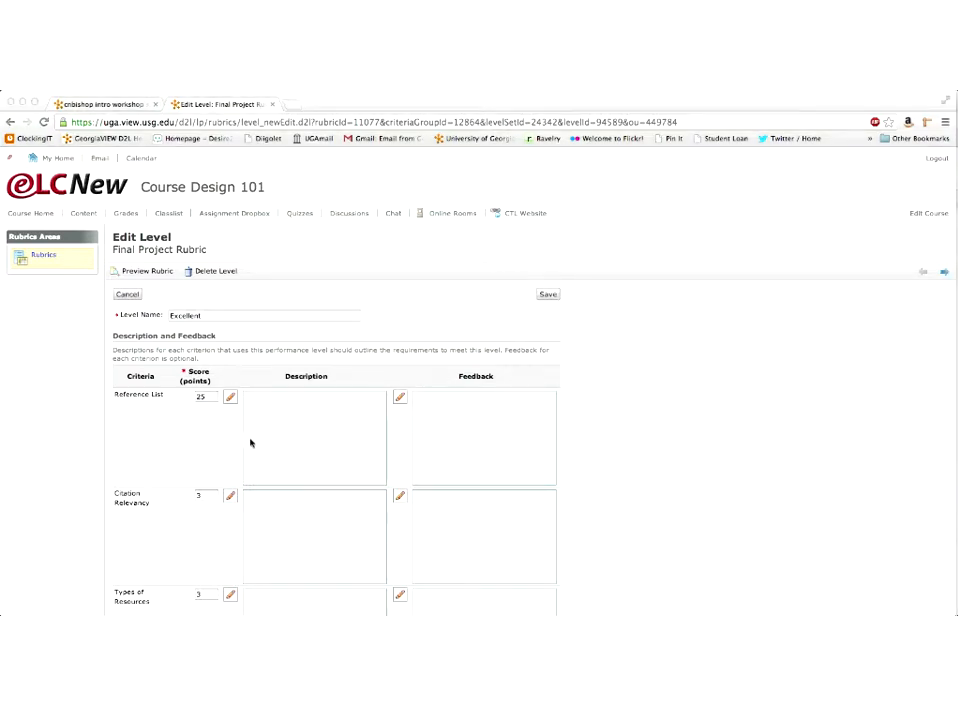
{"action": "left_click", "coordinate": [282, 414]}
{"action": "left_click", "coordinate": [282, 414]}
{"action": "type", "text": "All five citations are alphabetized. Citations contain all required elements, and are formatted according to APA 6th edition with only one or two errors."}
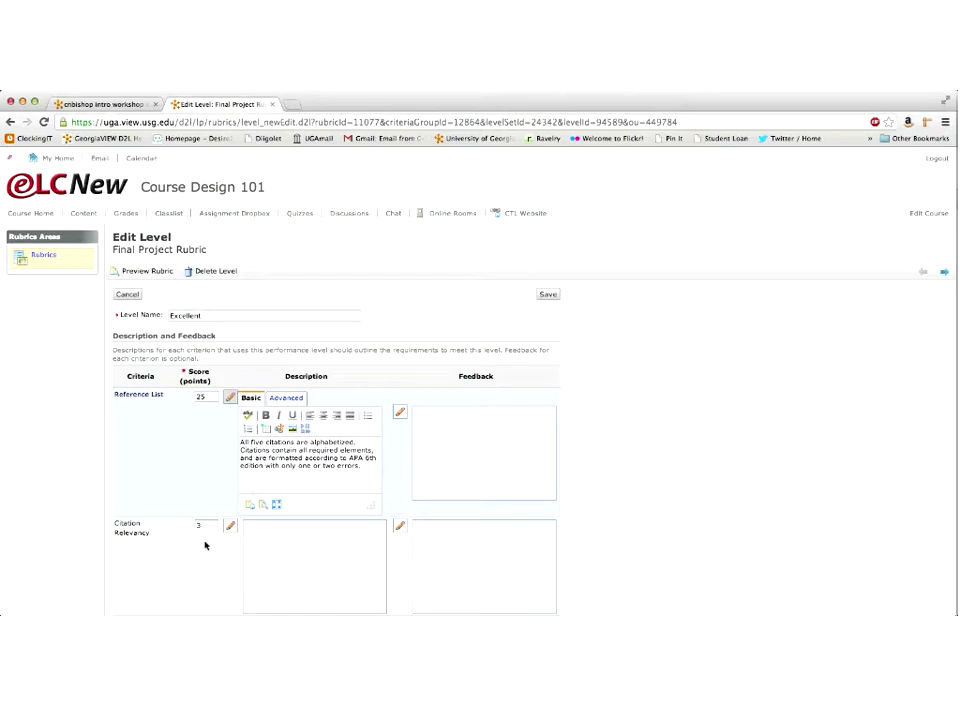
Set the Excellent level's Citation Relevancy score to 15 points and open its description for editing
{"action": "key", "text": "BackSpace"}
{"action": "type", "text": "15"}
{"action": "scroll", "coordinate": [247, 469], "scroll_direction": "down", "scroll_amount": 1}
{"action": "scroll", "coordinate": [247, 469], "scroll_direction": "down", "scroll_amount": 2}
{"action": "left_click", "coordinate": [247, 469]}
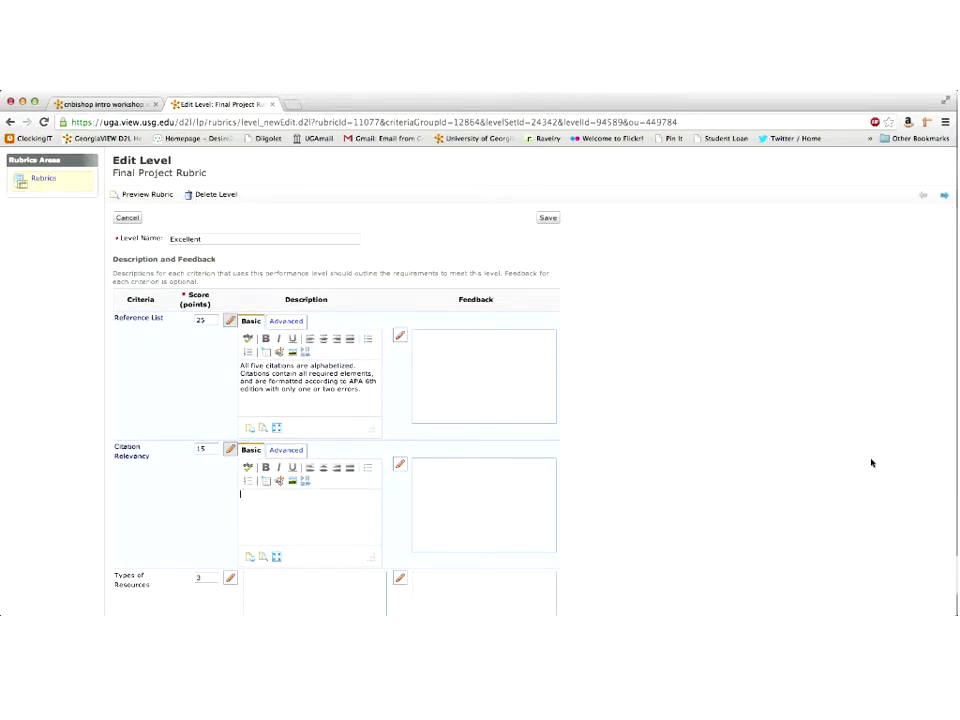
{"action": "key", "text": "super+Tab"}
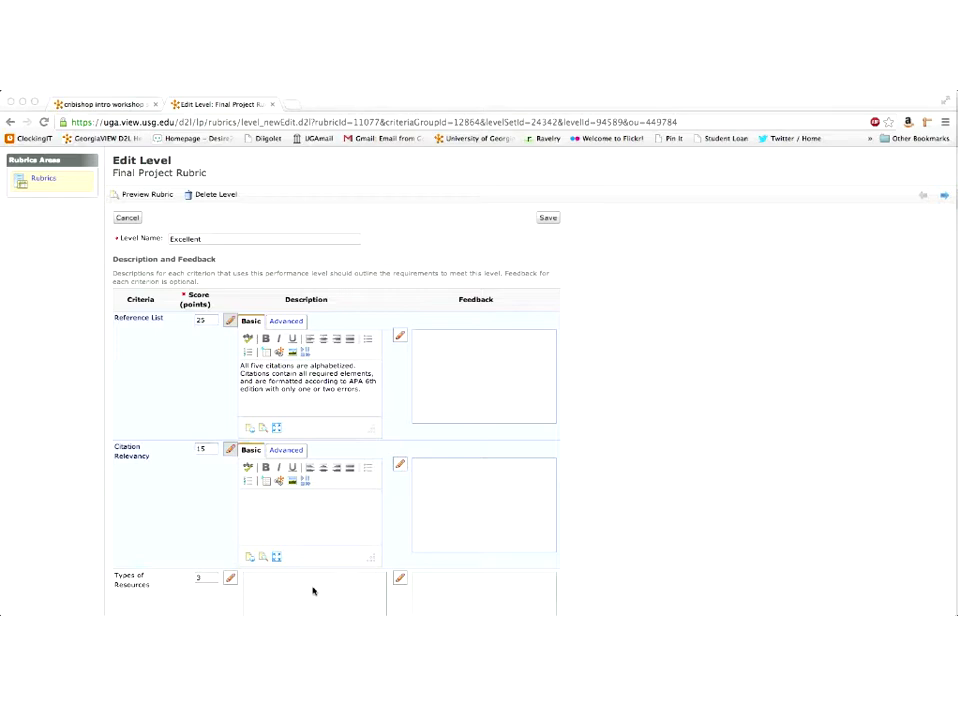
{"action": "left_click", "coordinate": [286, 503]}
{"action": "type", "text": "Citation Relevancy\t15 points At least four citations appear relevant to the research question."}
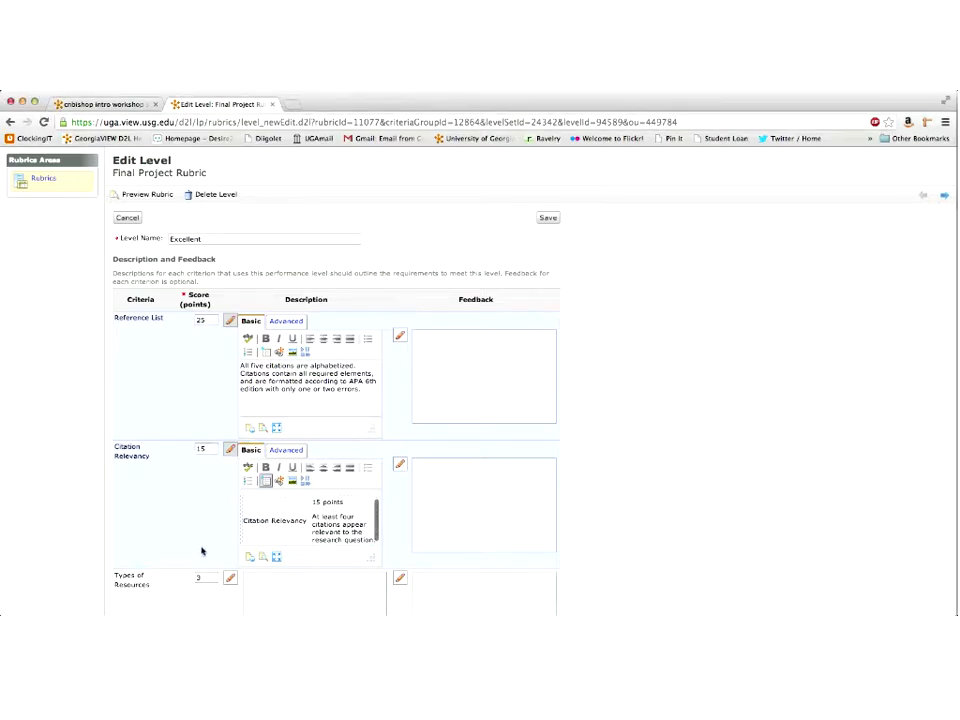
{"action": "key", "text": "super+z"}
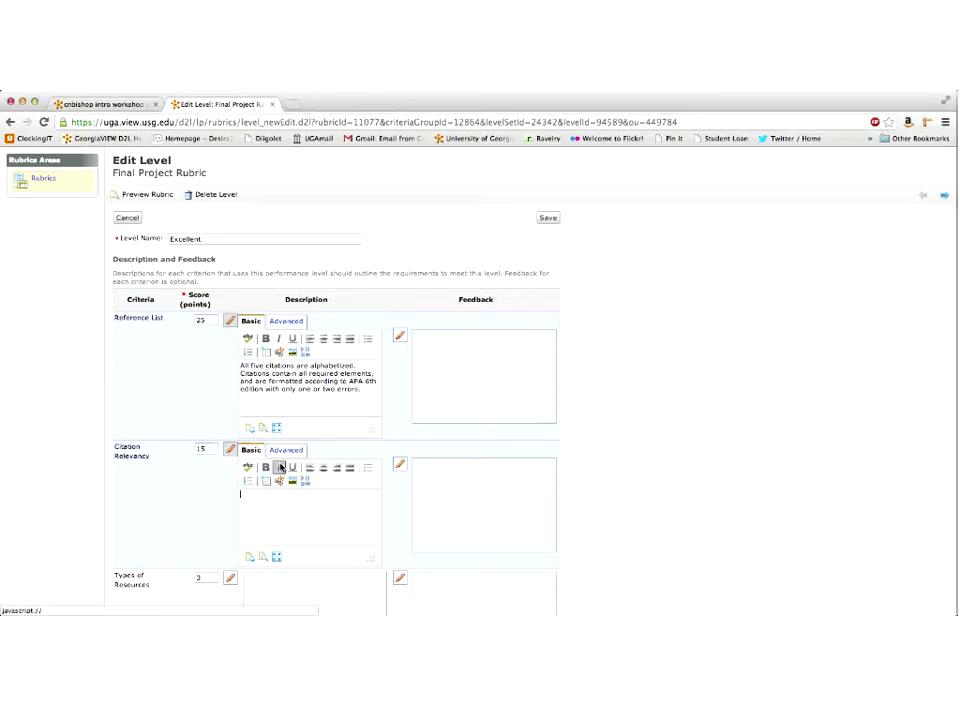
Copy the Reference List description into the Citation Relevancy description of the Excellent level
{"action": "left_click_drag", "start_coordinate": [362, 390], "coordinate": [219, 367]}
{"action": "key", "text": "super+c"}
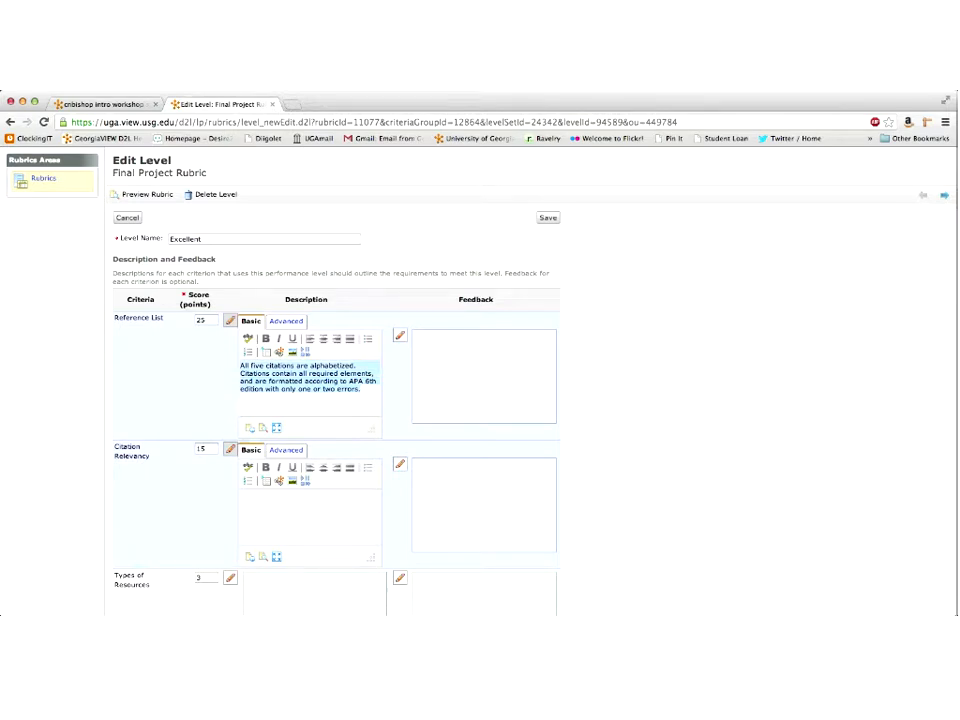
{"action": "left_click", "coordinate": [288, 519]}
{"action": "key", "text": "super+Tab"}
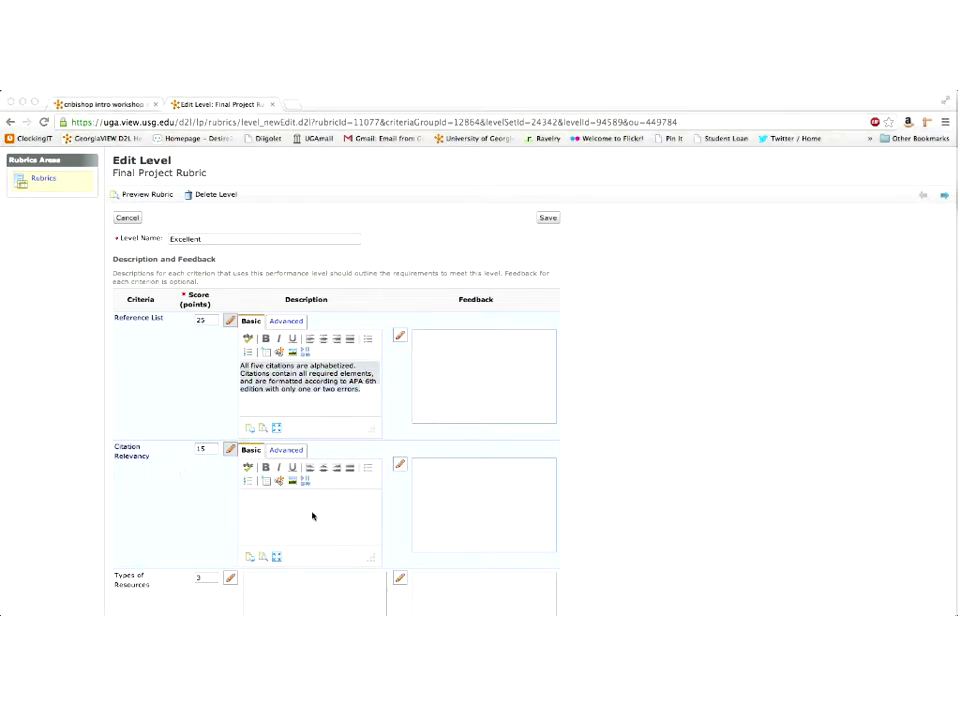
{"action": "left_click", "coordinate": [274, 501]}
{"action": "key", "text": "super+v"}
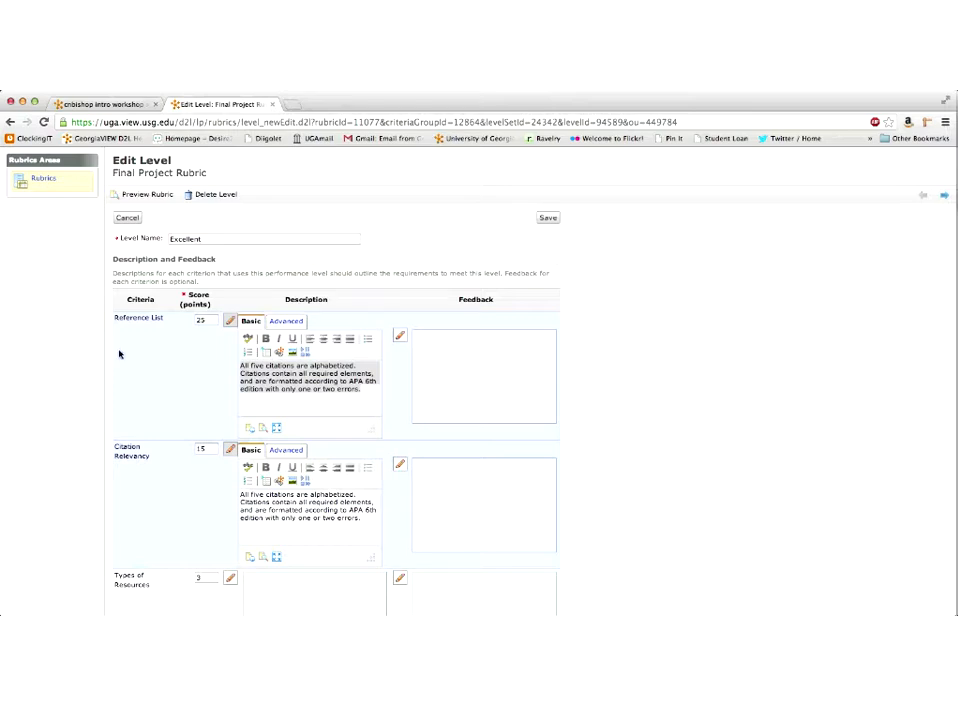
Set the Excellent level's Types of Resources score to 15 points, paste the copied description there, and save the level
{"action": "scroll", "coordinate": [122, 385], "scroll_direction": "down", "scroll_amount": 1}
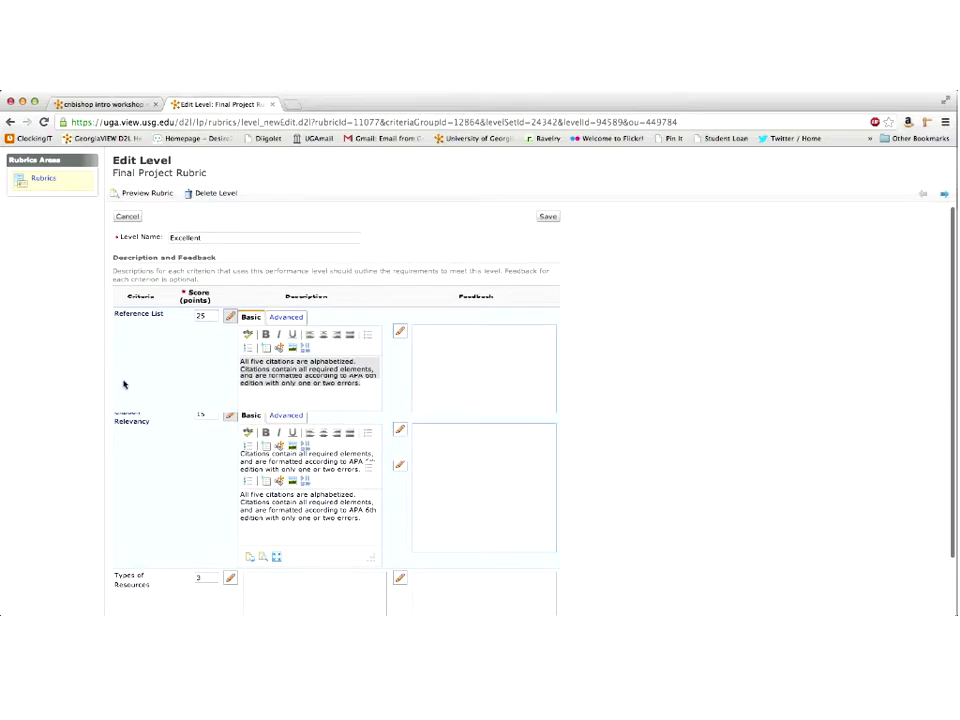
{"action": "scroll", "coordinate": [124, 384], "scroll_direction": "down", "scroll_amount": 3}
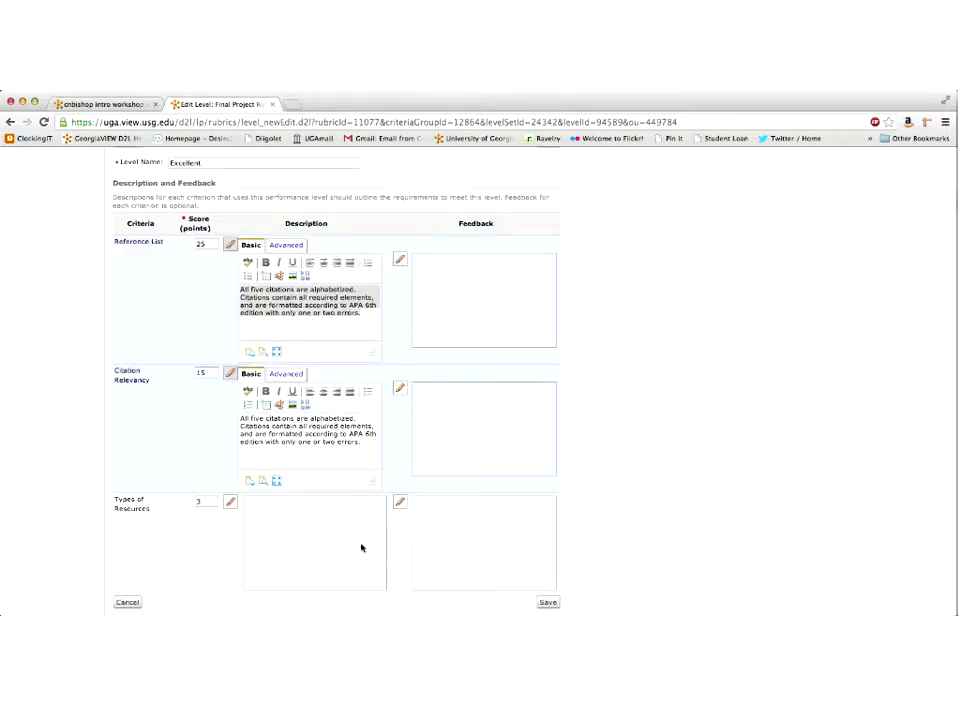
{"action": "double_click", "coordinate": [204, 501]}
{"action": "key", "text": "BackSpace"}
{"action": "type", "text": "15"}
{"action": "left_click", "coordinate": [311, 514]}
{"action": "key", "text": "ctrl+v"}
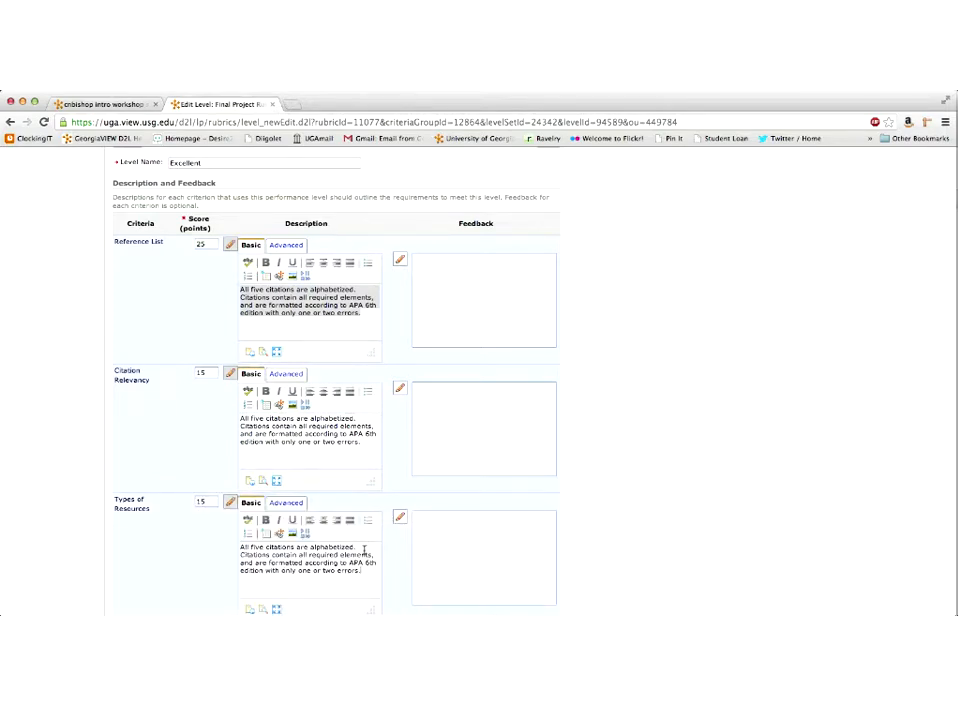
{"action": "scroll", "coordinate": [364, 544], "scroll_direction": "down", "scroll_amount": 1}
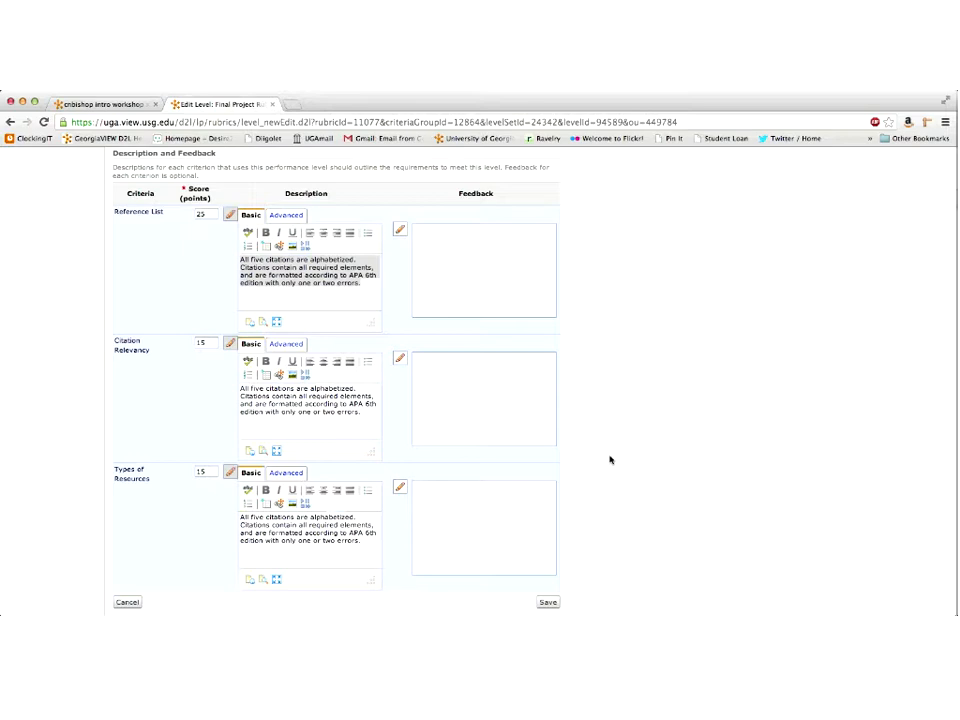
{"action": "left_click", "coordinate": [547, 604]}
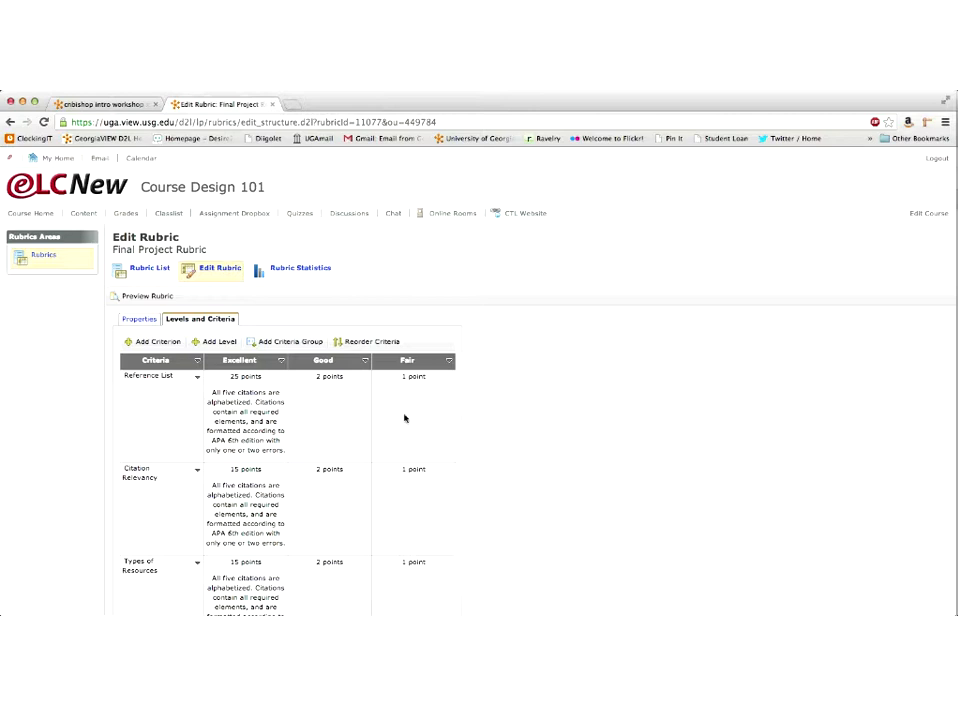
Edit the Good level, setting Reference List to 20 points and pasting the copied citation description
{"action": "left_click", "coordinate": [365, 362]}
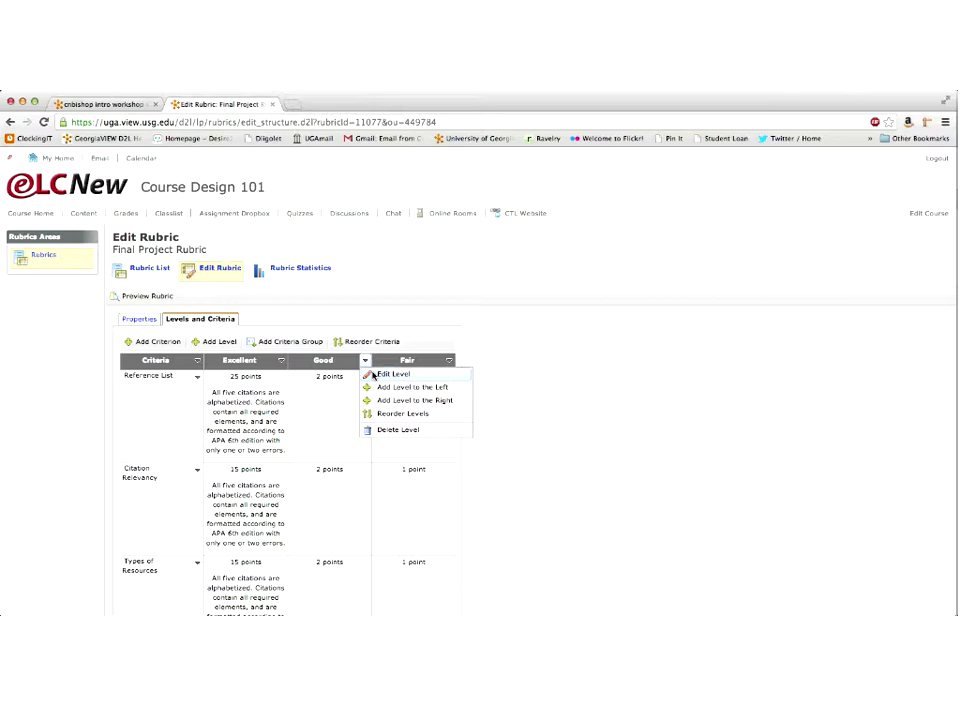
{"action": "left_click", "coordinate": [375, 375]}
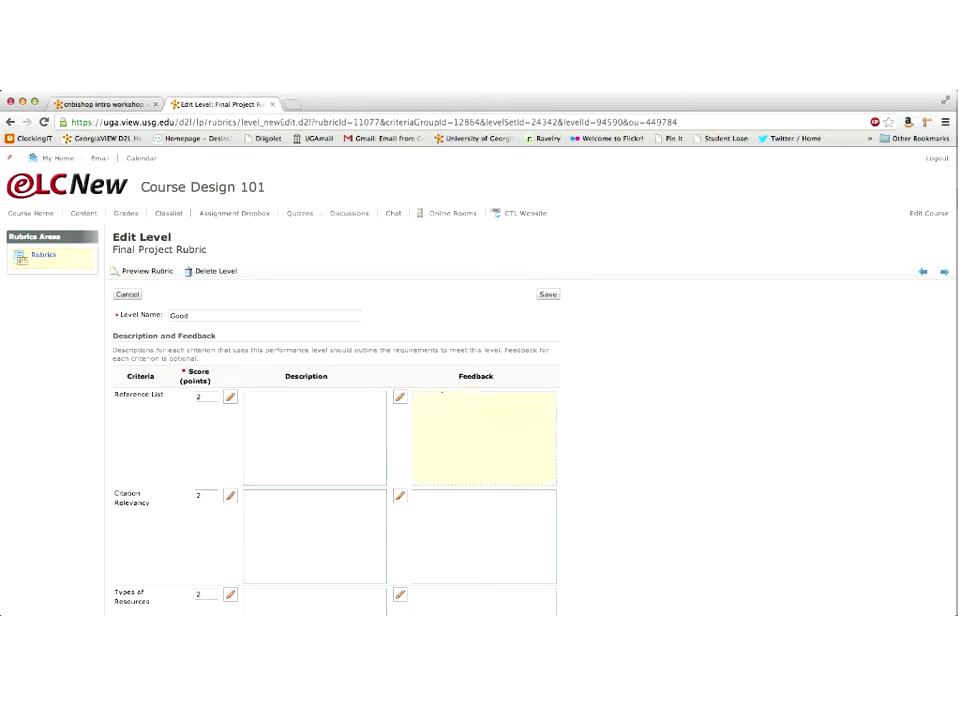
{"action": "left_click", "coordinate": [201, 396]}
{"action": "type", "text": "0"}
{"action": "left_click", "coordinate": [279, 420]}
{"action": "key", "text": "super+v"}
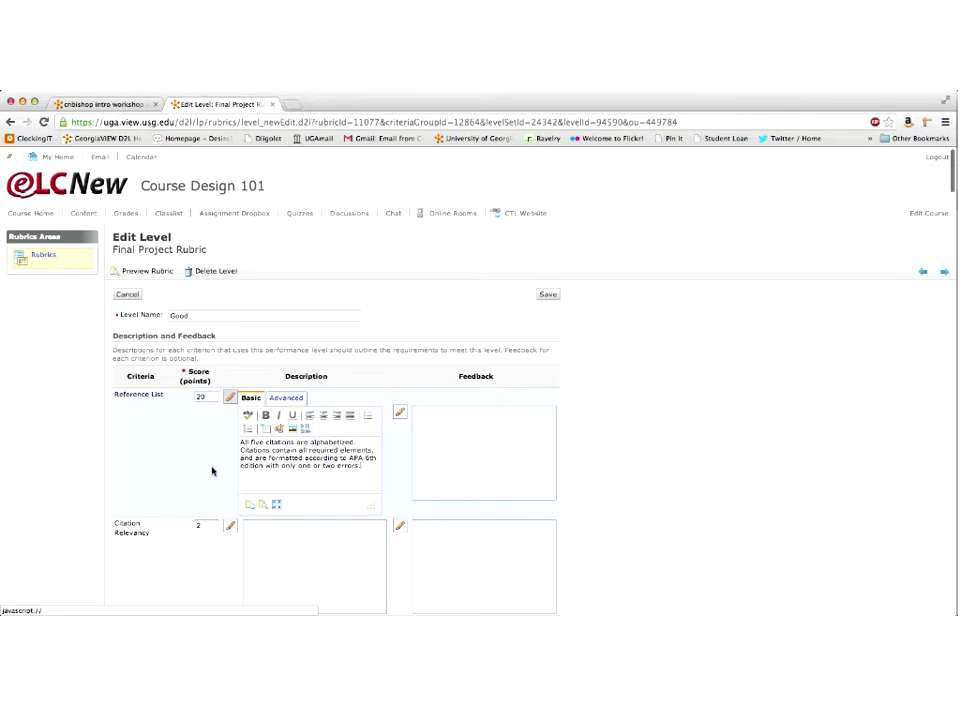
Set the Good level's Citation Relevancy score to 15 points and paste the copied description
{"action": "scroll", "coordinate": [201, 508], "scroll_direction": "down", "scroll_amount": 1}
{"action": "left_click", "coordinate": [201, 510]}
{"action": "type", "text": "15"}
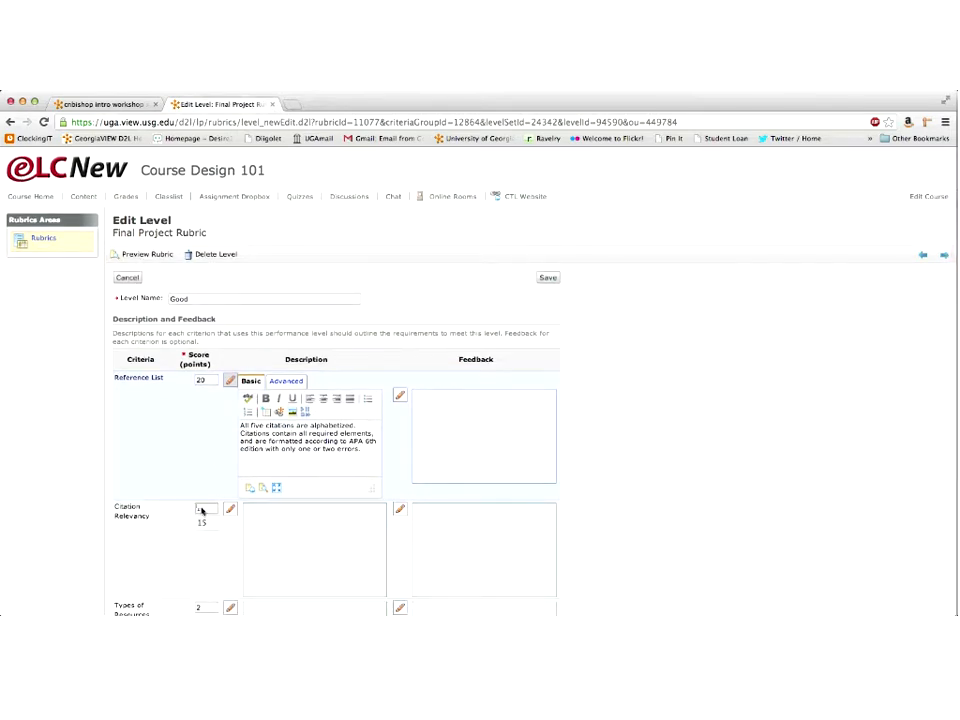
{"action": "left_click", "coordinate": [281, 527]}
{"action": "key", "text": "super+v"}
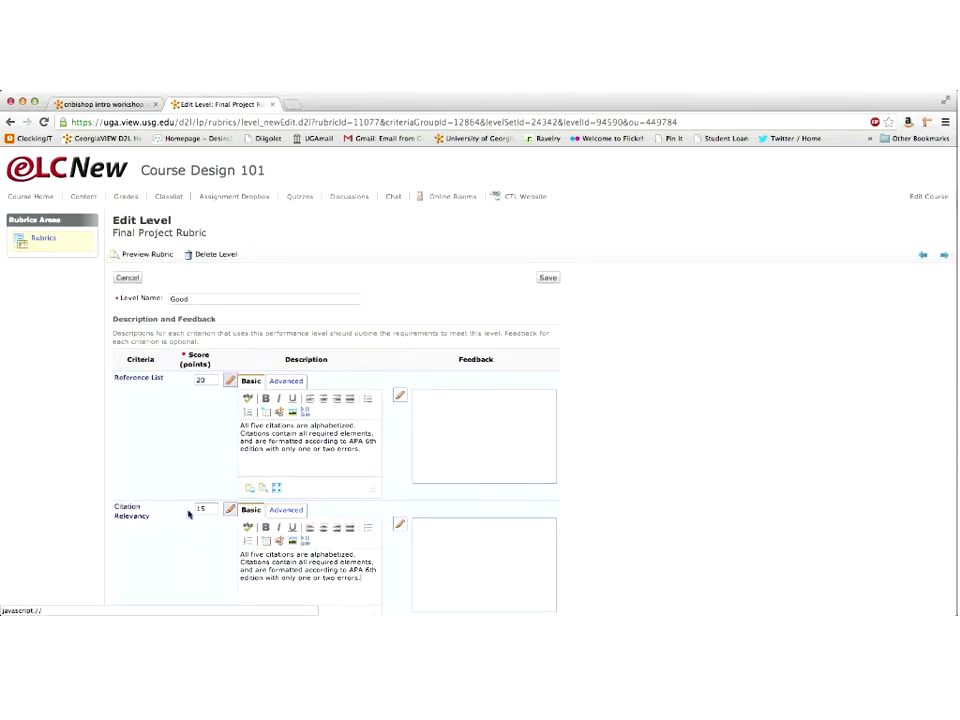
Give the Good level's Types of Resources 50 points and the description starting "Reference list includes one book, four full-text articles, two scholarly items", and save the level
{"action": "scroll", "coordinate": [174, 482], "scroll_direction": "down", "scroll_amount": 3}
{"action": "left_click", "coordinate": [200, 528]}
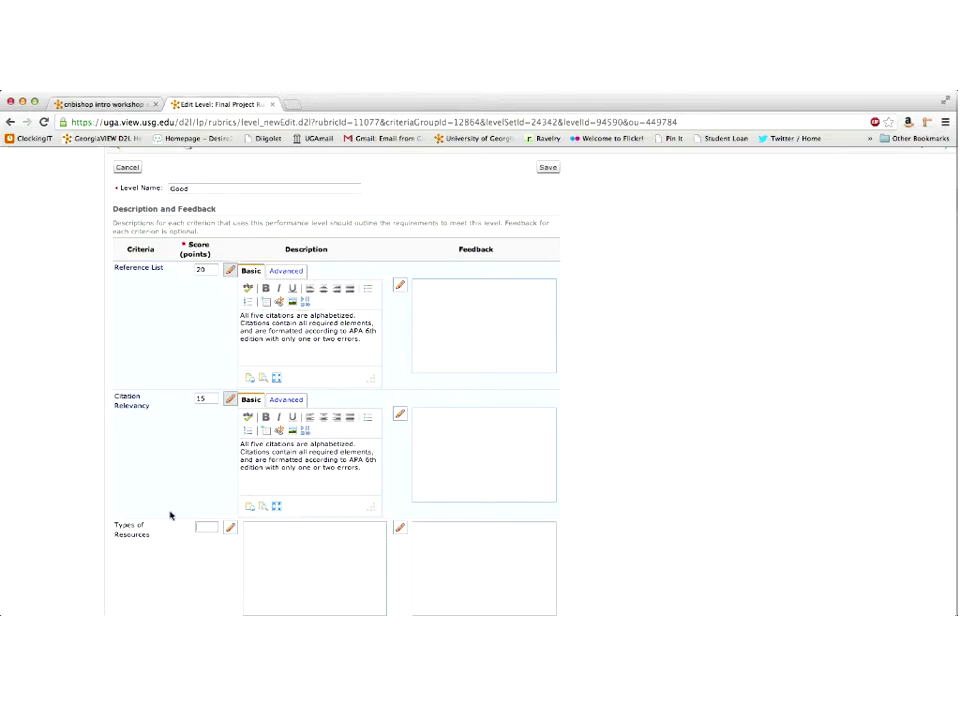
{"action": "type", "text": "50"}
{"action": "left_click", "coordinate": [313, 540]}
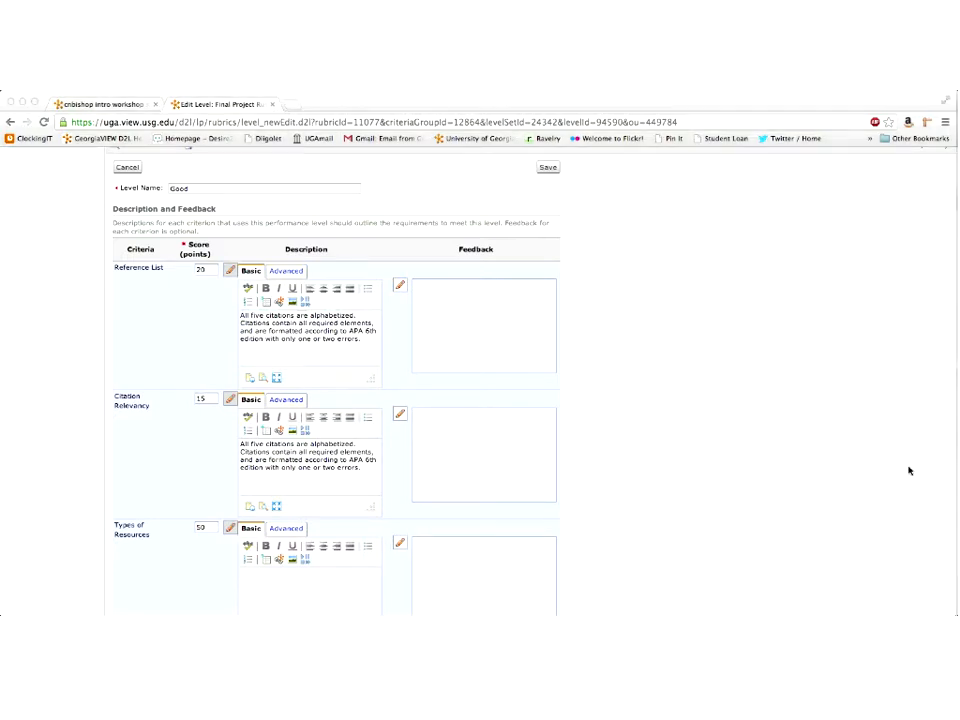
{"action": "left_click", "coordinate": [289, 597]}
{"action": "type", "text": "Reference list includes one book, four full-text articles, two scholarly items, and no more than one item from free Web AND at least two different journal titles appear in the citations."}
{"action": "left_click", "coordinate": [548, 167]}
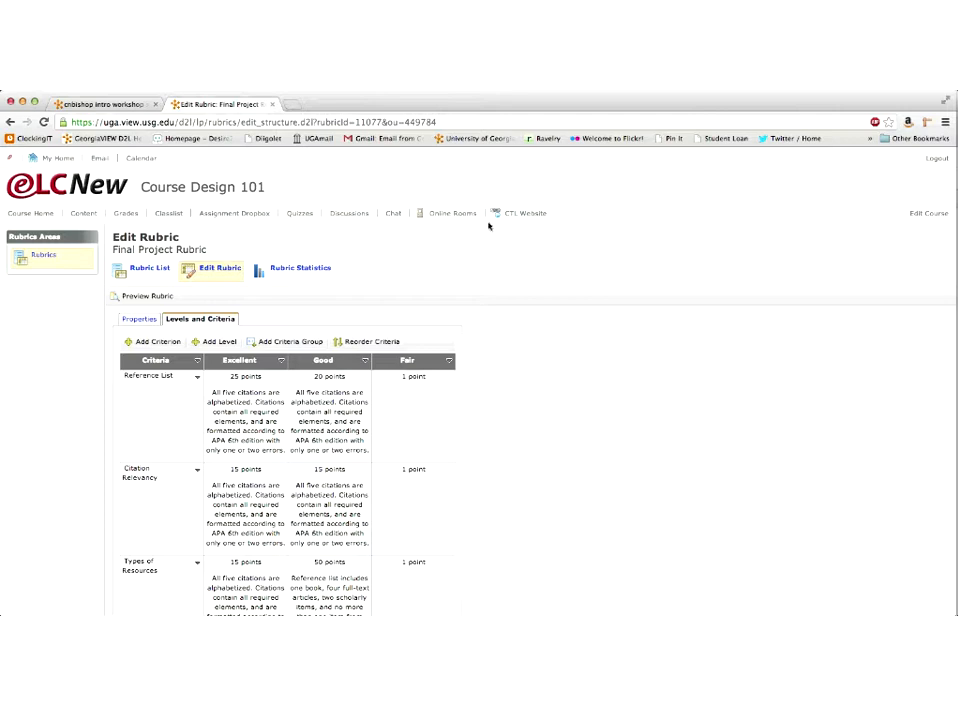
{"action": "left_click", "coordinate": [448, 365]}
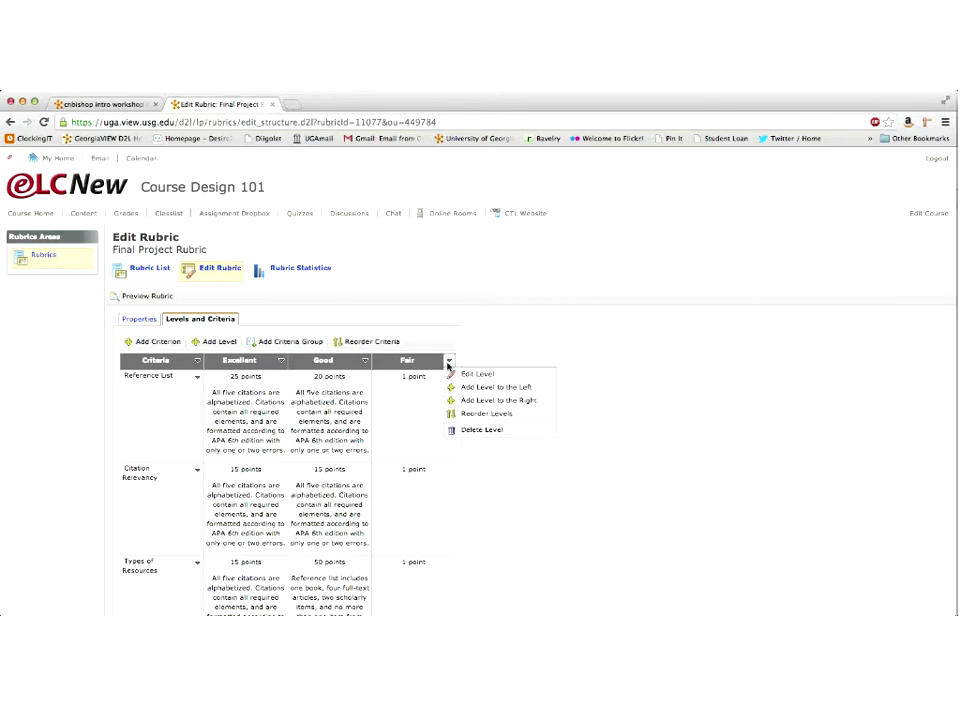
{"action": "left_click", "coordinate": [458, 374]}
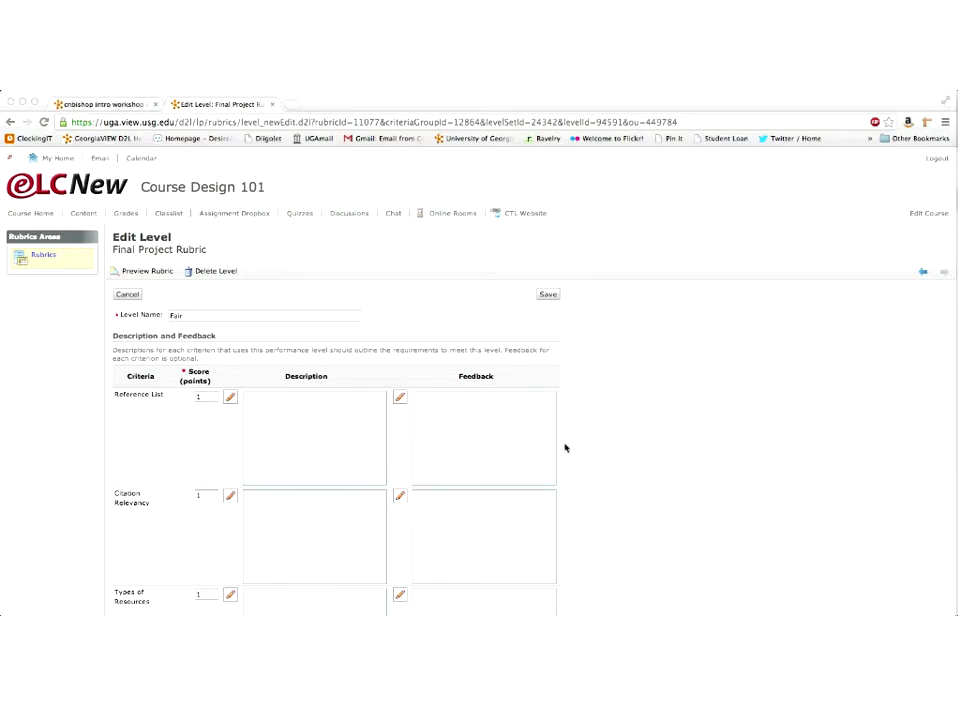
{"action": "left_click", "coordinate": [204, 400]}
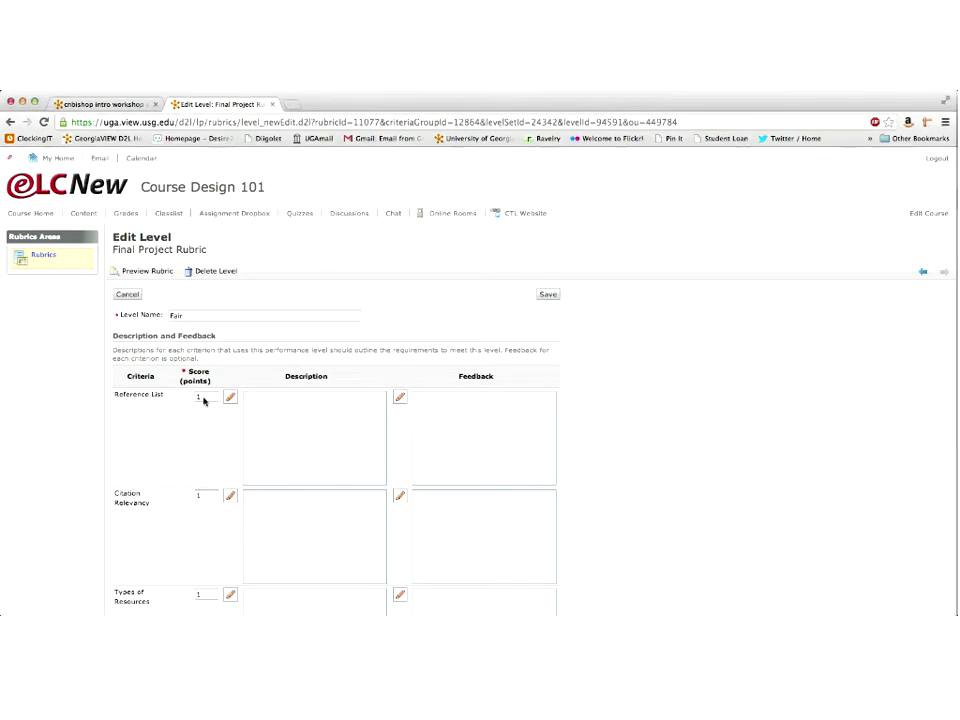
{"action": "key", "text": "BackSpace"}
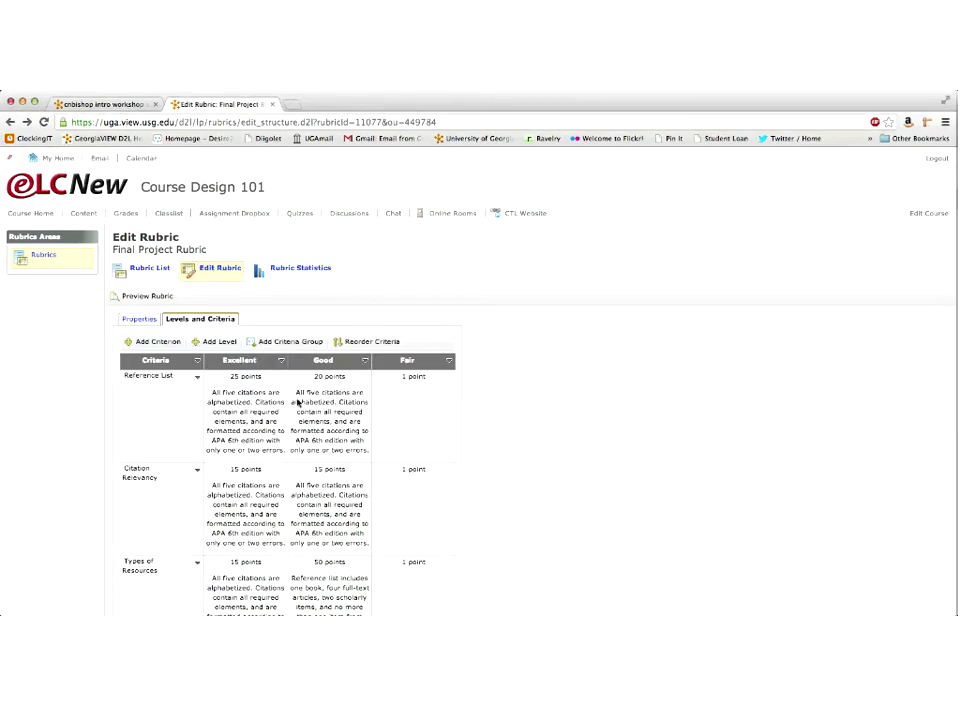
Edit the Fair level, giving Reference List 20 points and the description starting "Reference list contains fewer than five items. Citations are incomplete"
{"action": "left_click", "coordinate": [452, 363]}
{"action": "left_click", "coordinate": [465, 373]}
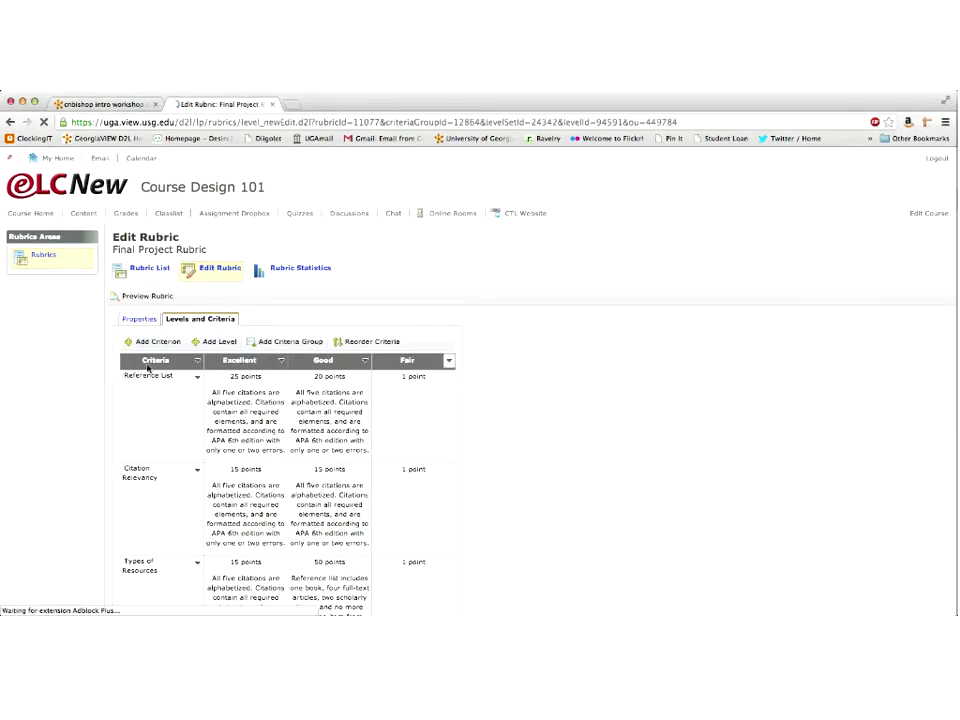
{"action": "left_click", "coordinate": [207, 399]}
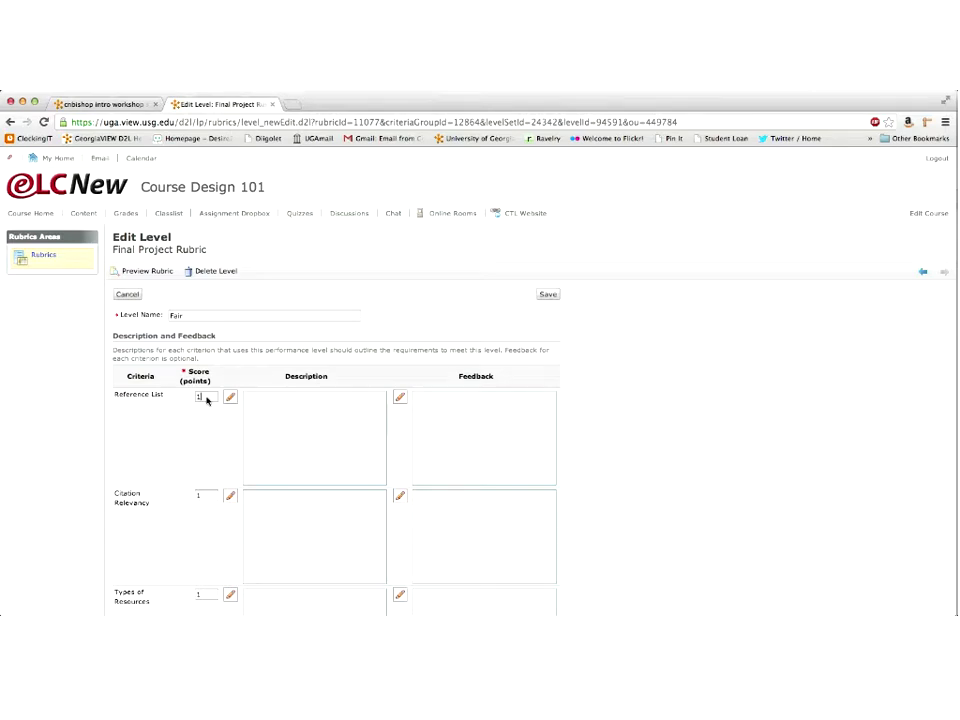
{"action": "type", "text": "20"}
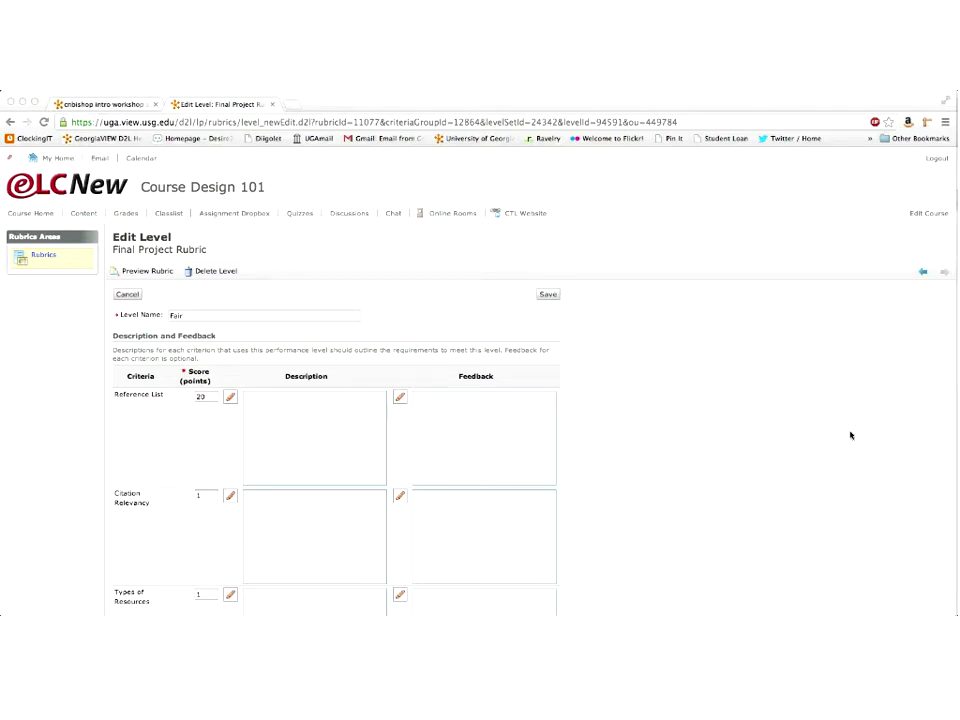
{"action": "left_click", "coordinate": [268, 414]}
{"action": "type", "text": "Reference list contains fewer than five items. Citations are incomplete, missing important elements such as article or journal title, date, page"}
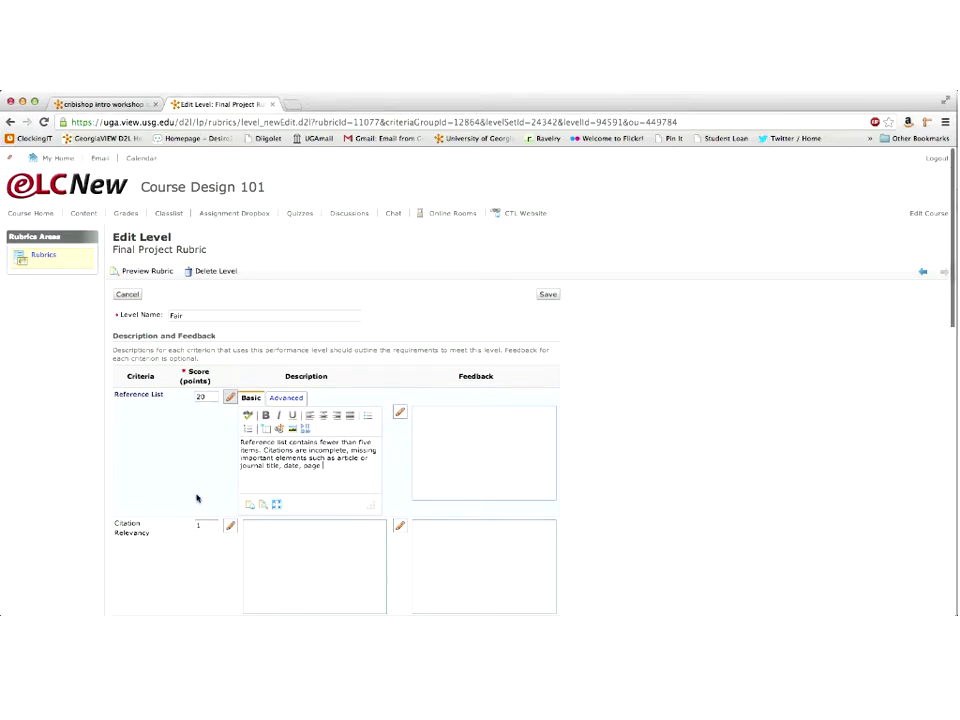
Set the Fair level's Citation Relevancy score to 15 points and enter the same "Reference list contains fewer than five items" description
{"action": "scroll", "coordinate": [197, 497], "scroll_direction": "down", "scroll_amount": 2}
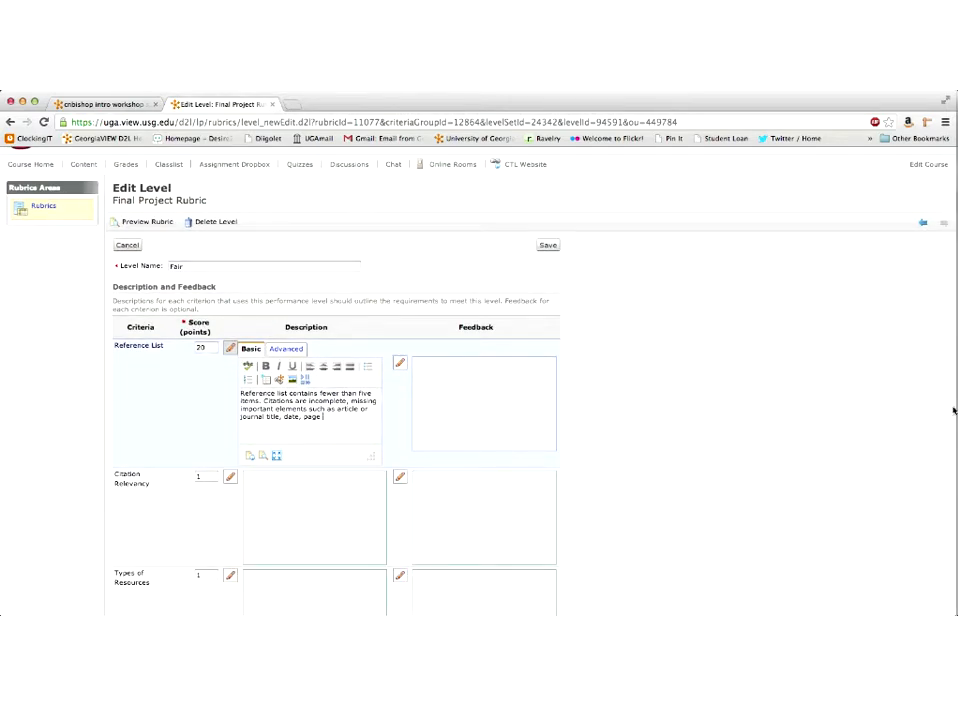
{"action": "left_click", "coordinate": [204, 476]}
{"action": "type", "text": "5"}
{"action": "left_click", "coordinate": [258, 492]}
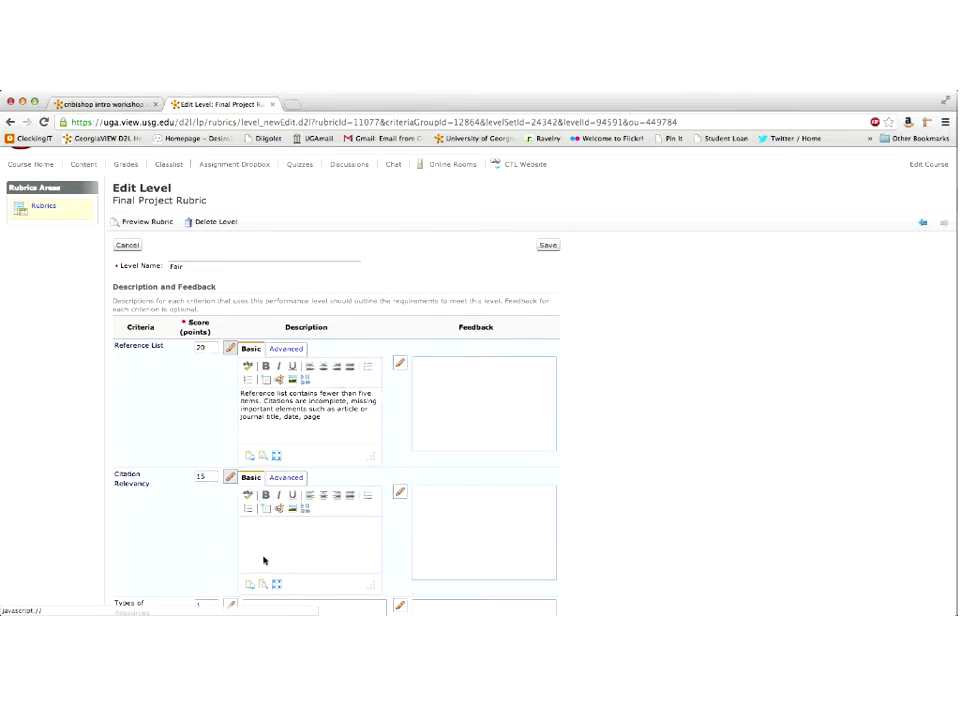
{"action": "type", "text": "Reference list contains fewer than five items. Citations are incomplete, missing important elements such as article or journal title, date, page"}
Give the Fair level's Types of Resources 15 points and the "Reference list contains fewer than five items" description, and save the level
{"action": "scroll", "coordinate": [162, 540], "scroll_direction": "down", "scroll_amount": 2}
{"action": "left_click", "coordinate": [203, 522]}
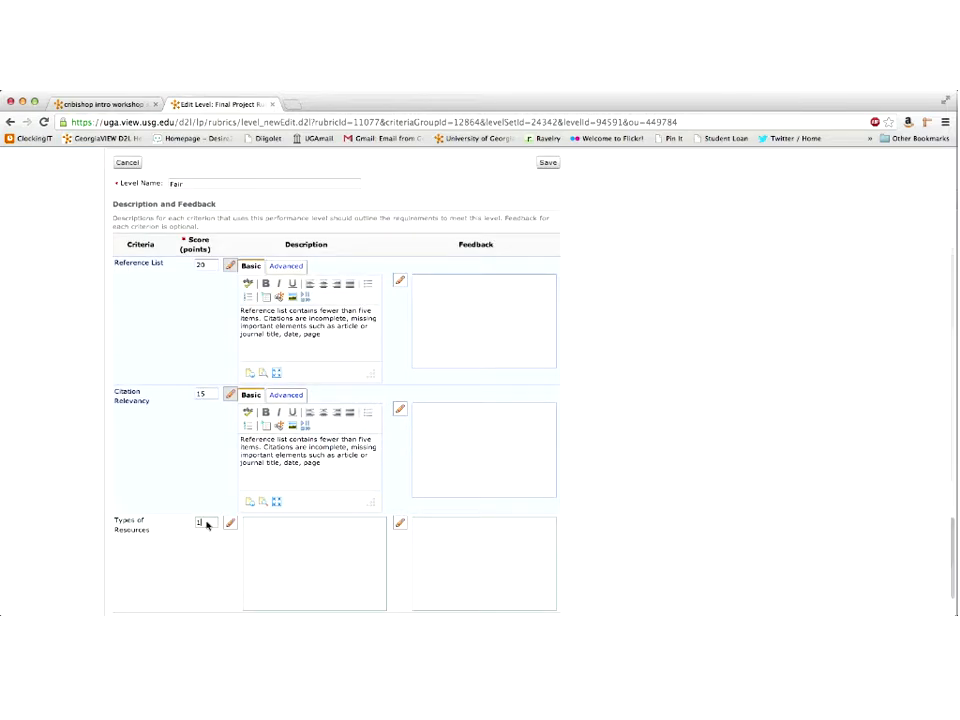
{"action": "type", "text": "5"}
{"action": "left_click", "coordinate": [282, 553]}
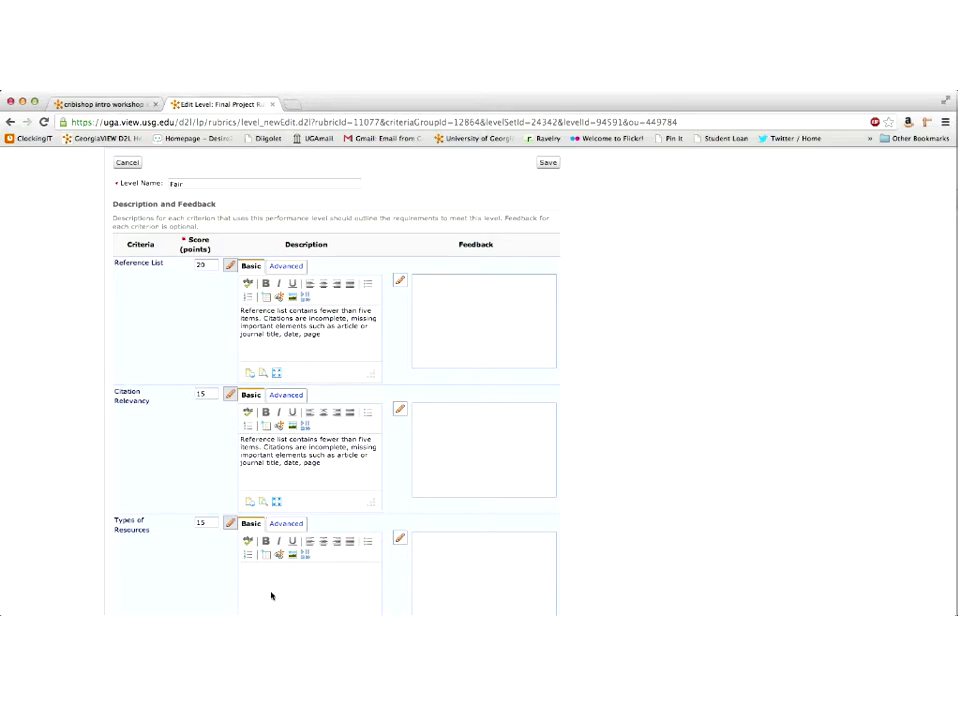
{"action": "type", "text": "Reference list contains fewer than five items. Citations are incomplete, missing important elements such as article or journal title, date, page"}
{"action": "scroll", "coordinate": [200, 545], "scroll_direction": "down", "scroll_amount": 1}
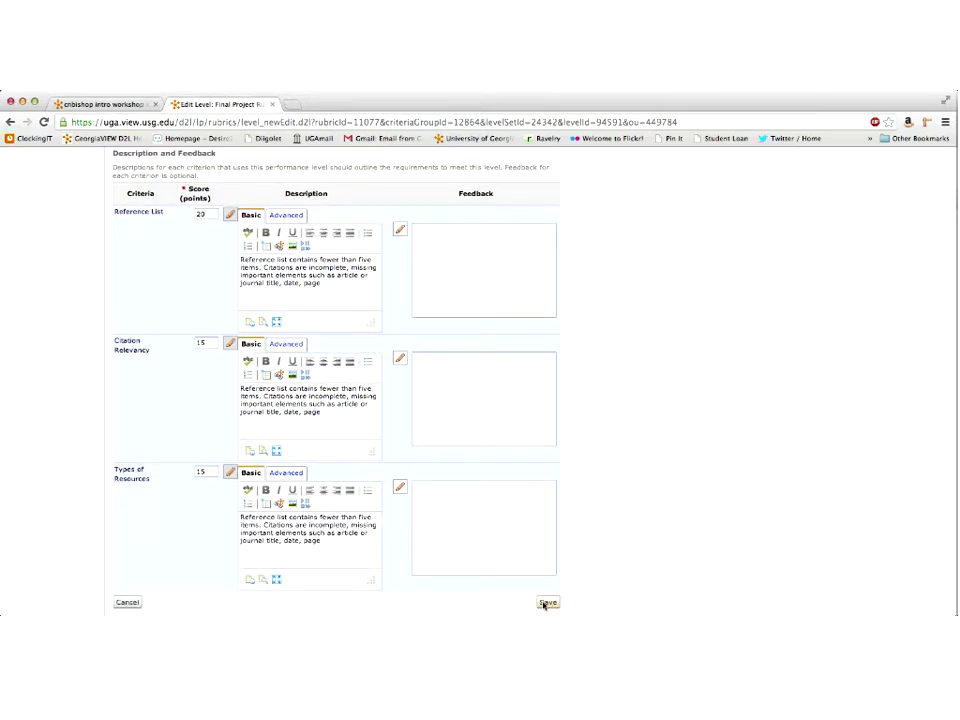
{"action": "left_click", "coordinate": [548, 603]}
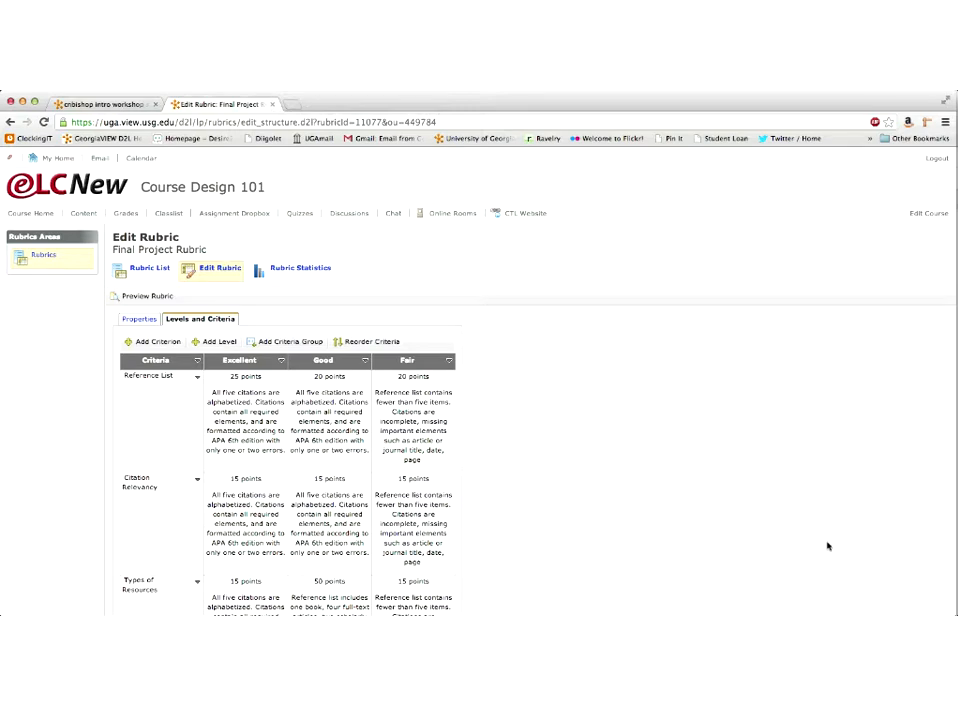
Reopen the Fair level, set its Types of Resources score to 30 points, and save
{"action": "scroll", "coordinate": [575, 462], "scroll_direction": "down", "scroll_amount": 1}
{"action": "scroll", "coordinate": [571, 462], "scroll_direction": "down", "scroll_amount": 1}
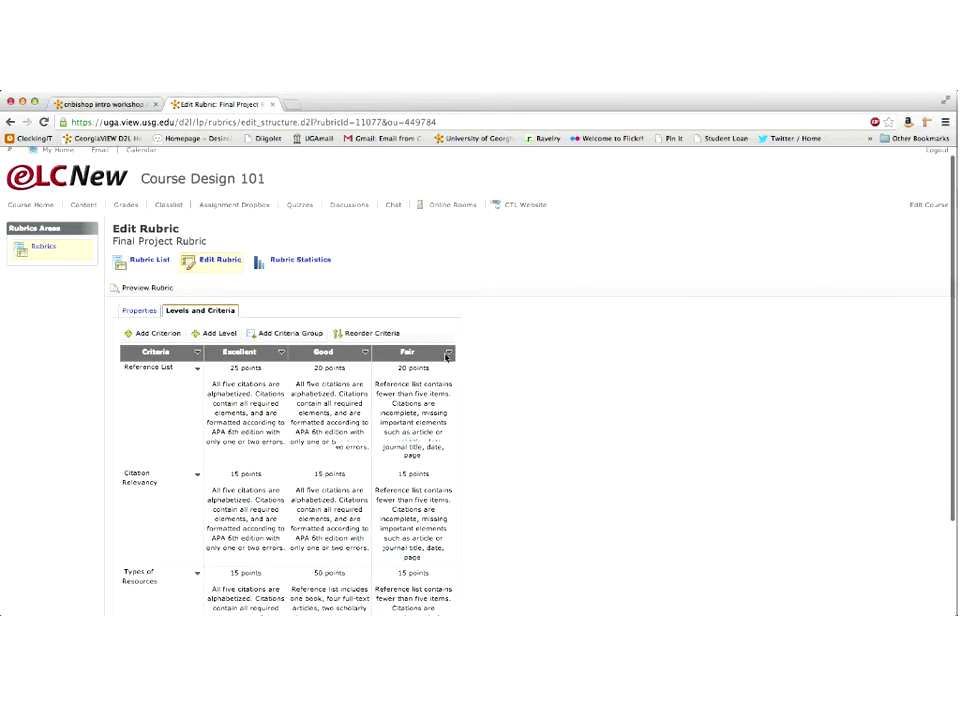
{"action": "left_click", "coordinate": [449, 352]}
{"action": "left_click", "coordinate": [475, 365]}
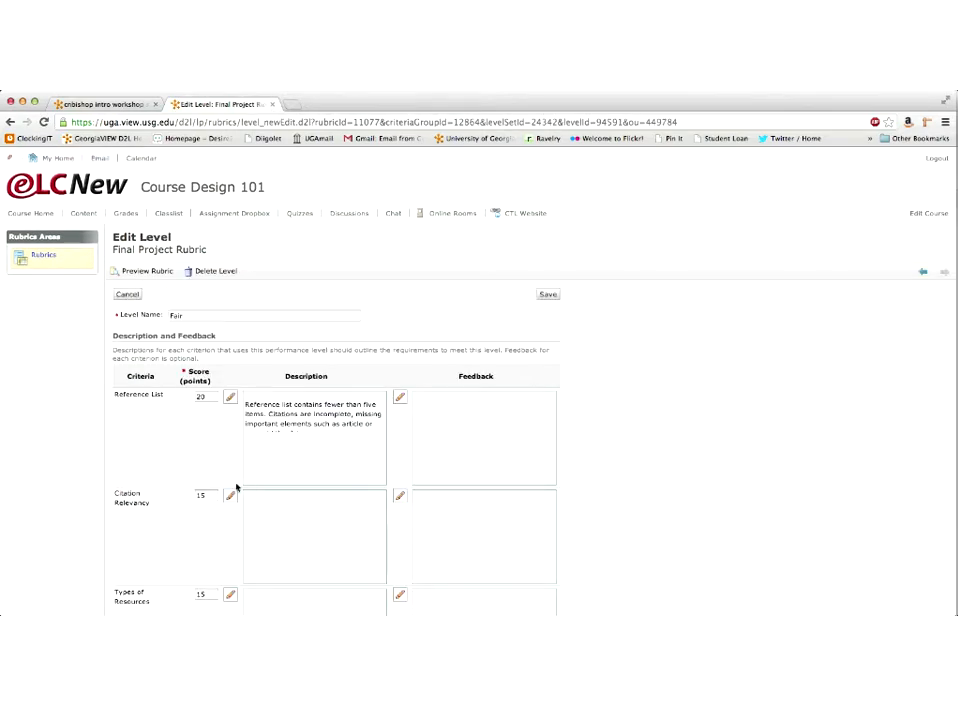
{"action": "scroll", "coordinate": [236, 487], "scroll_direction": "down", "scroll_amount": 3}
{"action": "double_click", "coordinate": [192, 500]}
{"action": "type", "text": "30"}
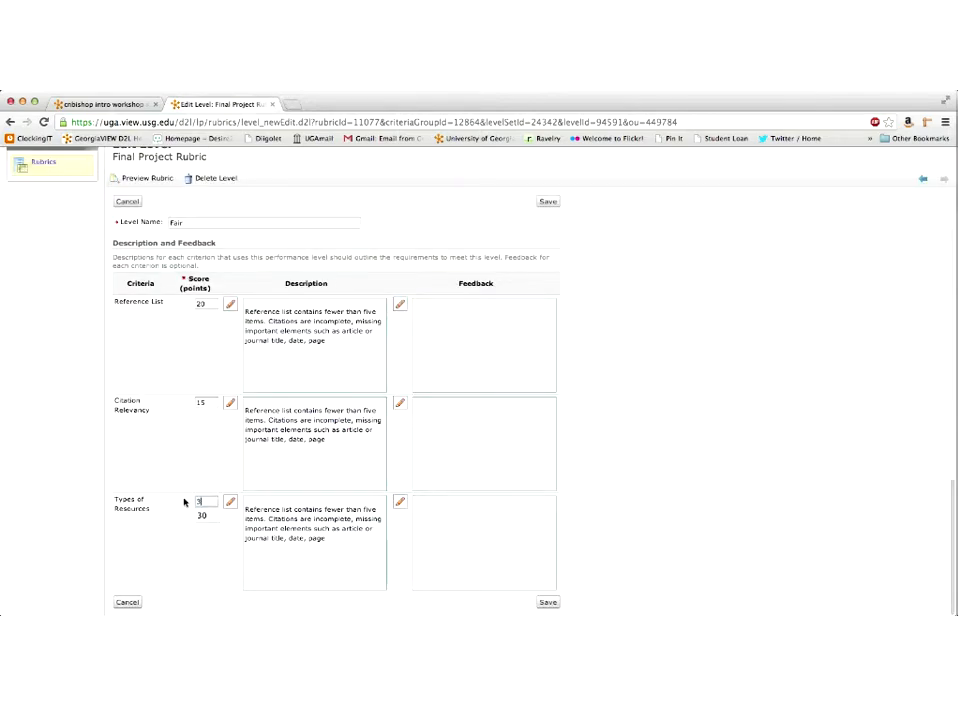
{"action": "left_click", "coordinate": [547, 201]}
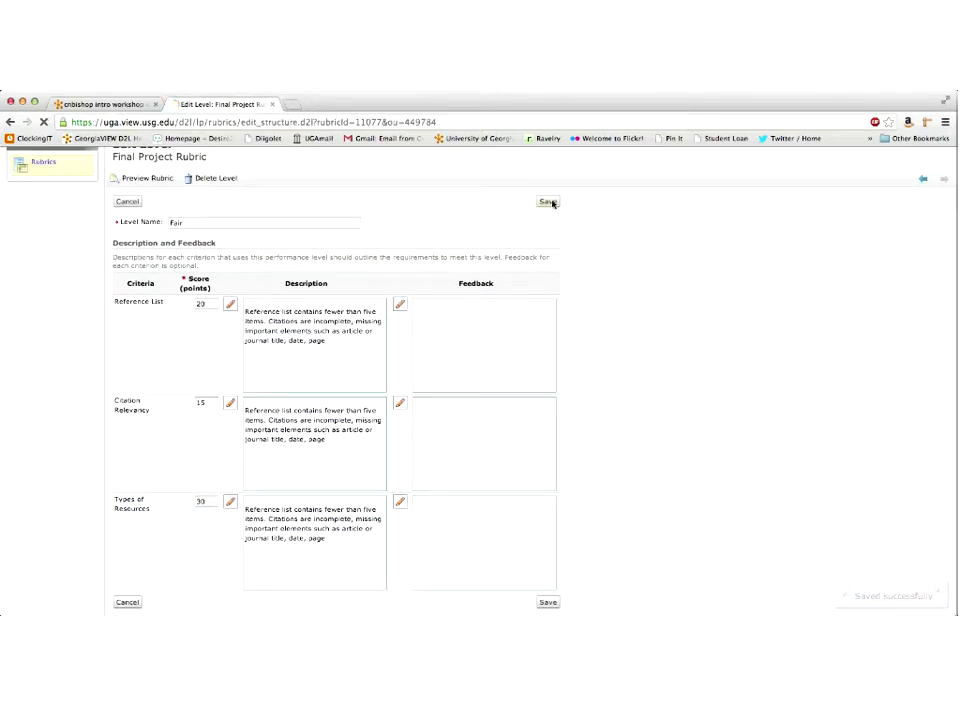
Edit the Excellent level, setting its Types of Resources score to 60 points, and save
{"action": "scroll", "coordinate": [505, 320], "scroll_direction": "down", "scroll_amount": 1}
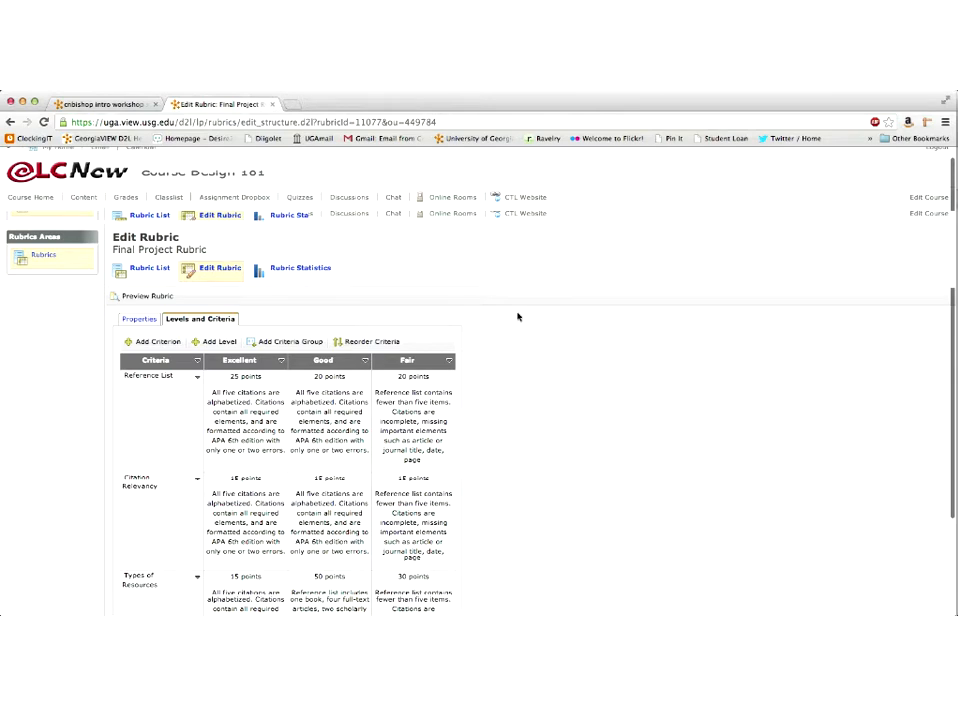
{"action": "scroll", "coordinate": [518, 320], "scroll_direction": "down", "scroll_amount": 2}
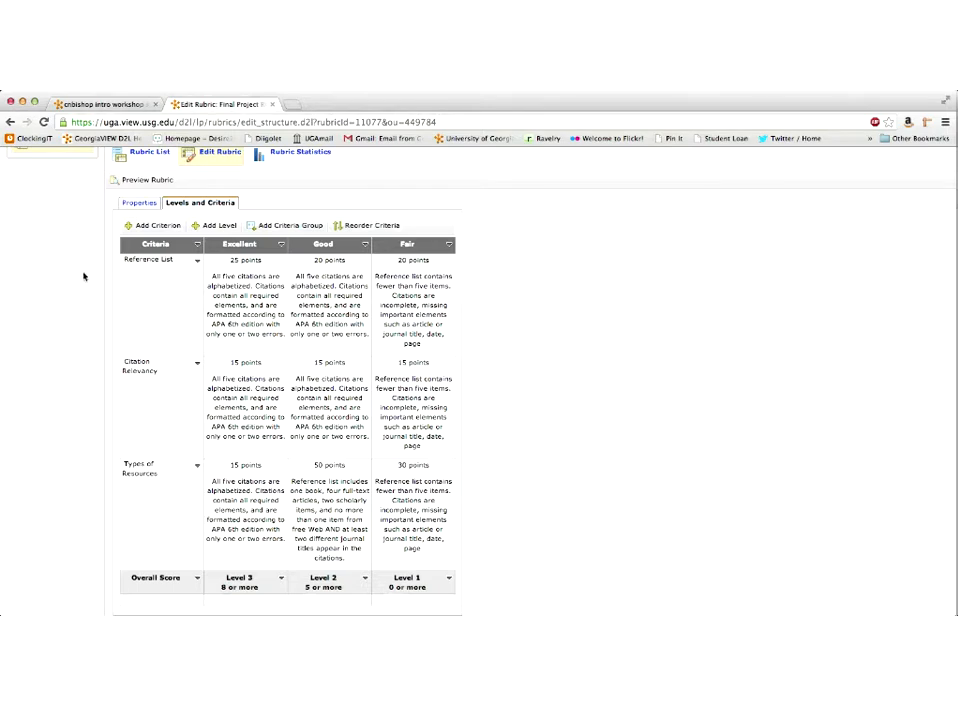
{"action": "scroll", "coordinate": [83, 374], "scroll_direction": "down", "scroll_amount": 1}
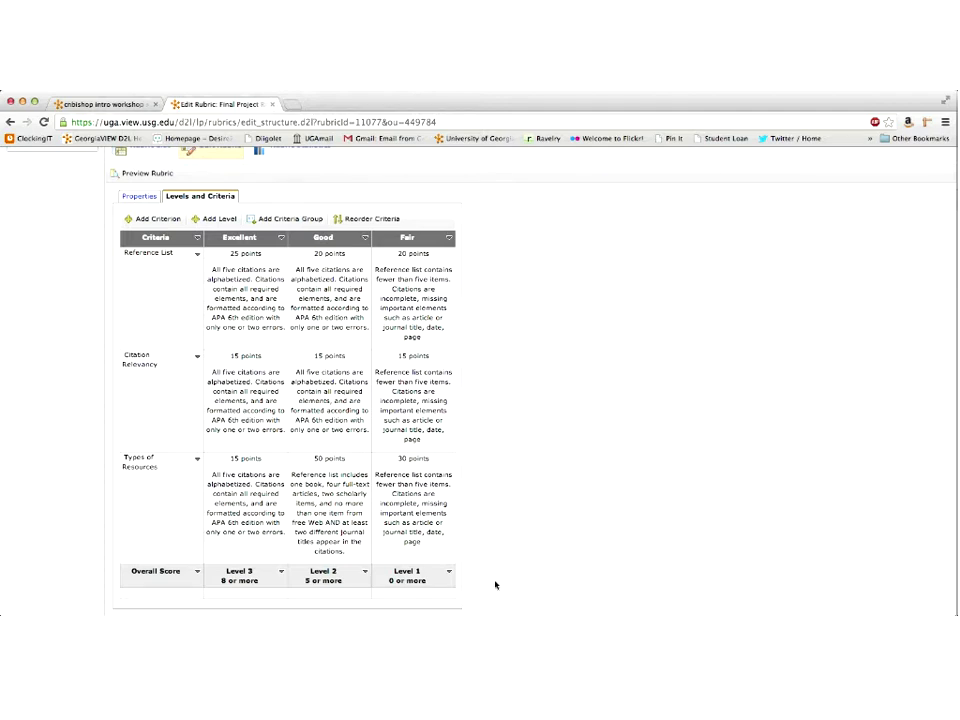
{"action": "left_click", "coordinate": [281, 237]}
{"action": "left_click", "coordinate": [290, 249]}
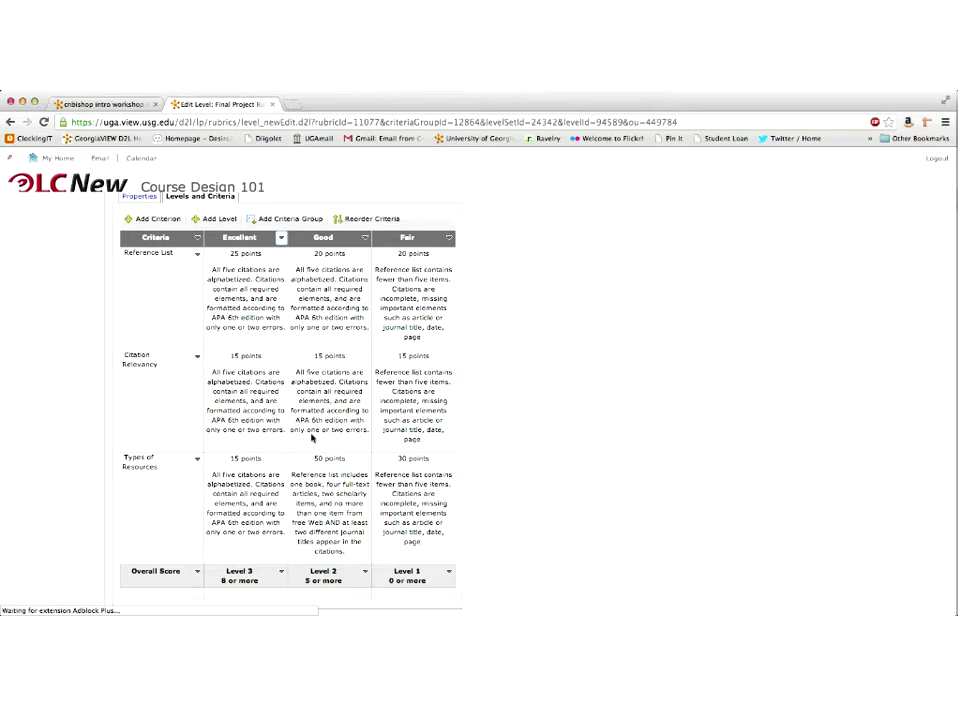
{"action": "double_click", "coordinate": [204, 532]}
{"action": "type", "text": "60"}
{"action": "left_click", "coordinate": [548, 229]}
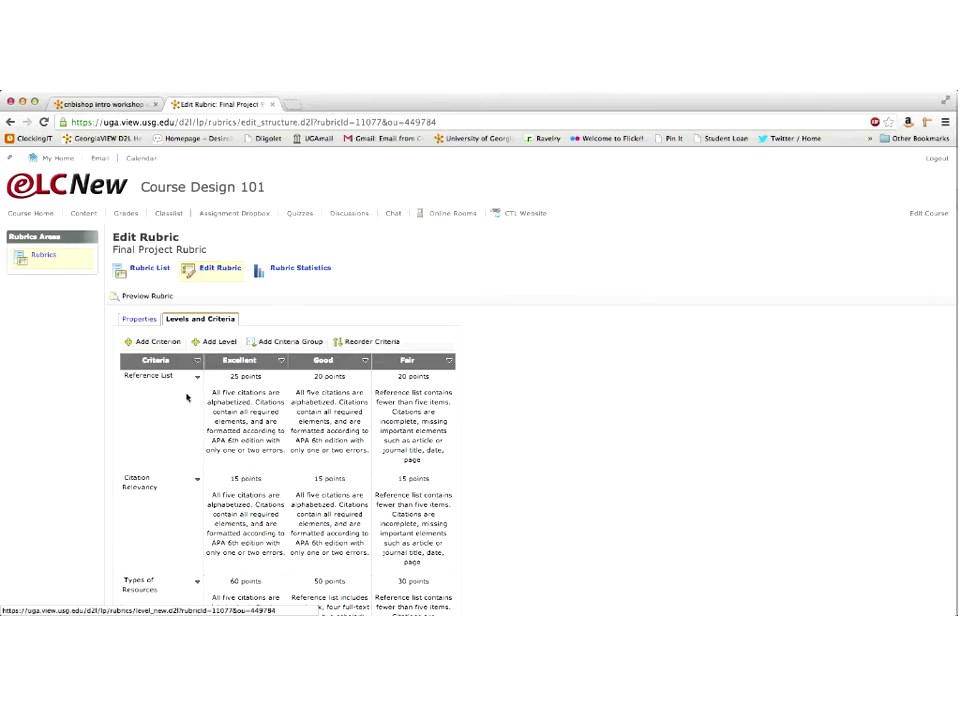
Rename the Overall Score's Level 3 as Excellent, set its start range to 86 points, and save
{"action": "scroll", "coordinate": [186, 397], "scroll_direction": "down", "scroll_amount": 1}
{"action": "scroll", "coordinate": [186, 397], "scroll_direction": "down", "scroll_amount": 3}
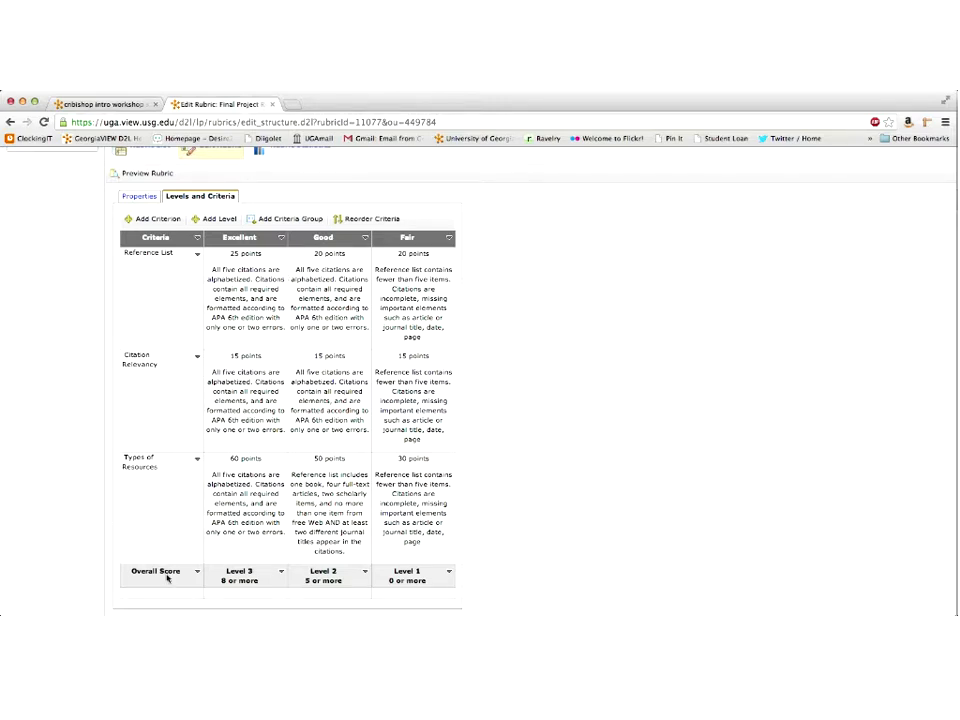
{"action": "left_click", "coordinate": [281, 573]}
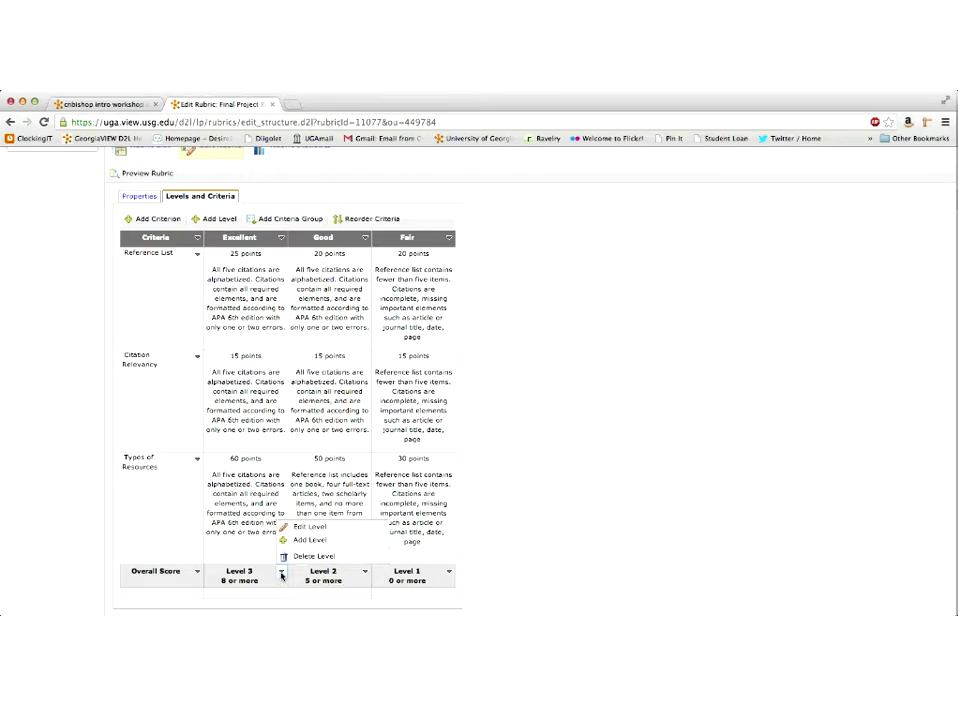
{"action": "left_click", "coordinate": [302, 526]}
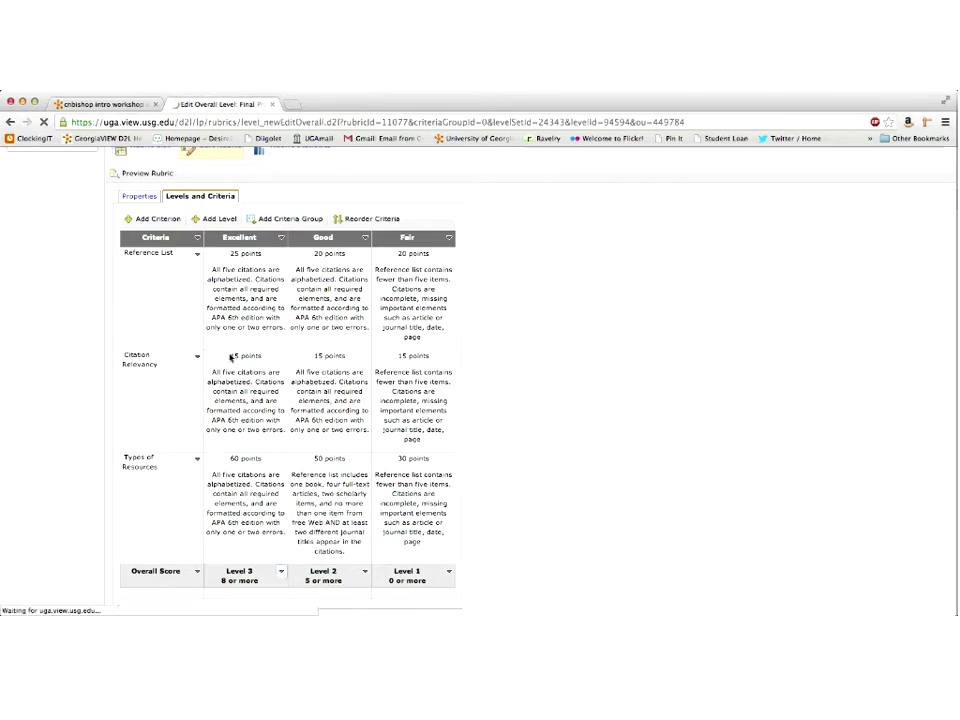
{"action": "left_click", "coordinate": [216, 316]}
{"action": "triple_click", "coordinate": [216, 316]}
{"action": "type", "text": "Exce"}
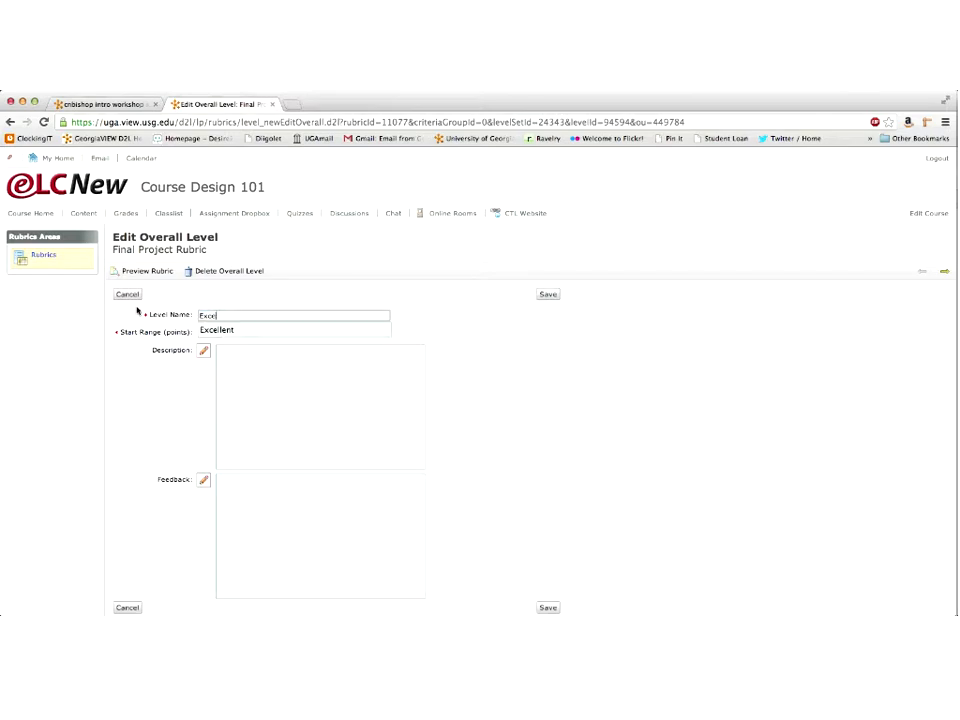
{"action": "type", "text": "llent"}
{"action": "left_click", "coordinate": [204, 332]}
{"action": "type", "text": "8"}
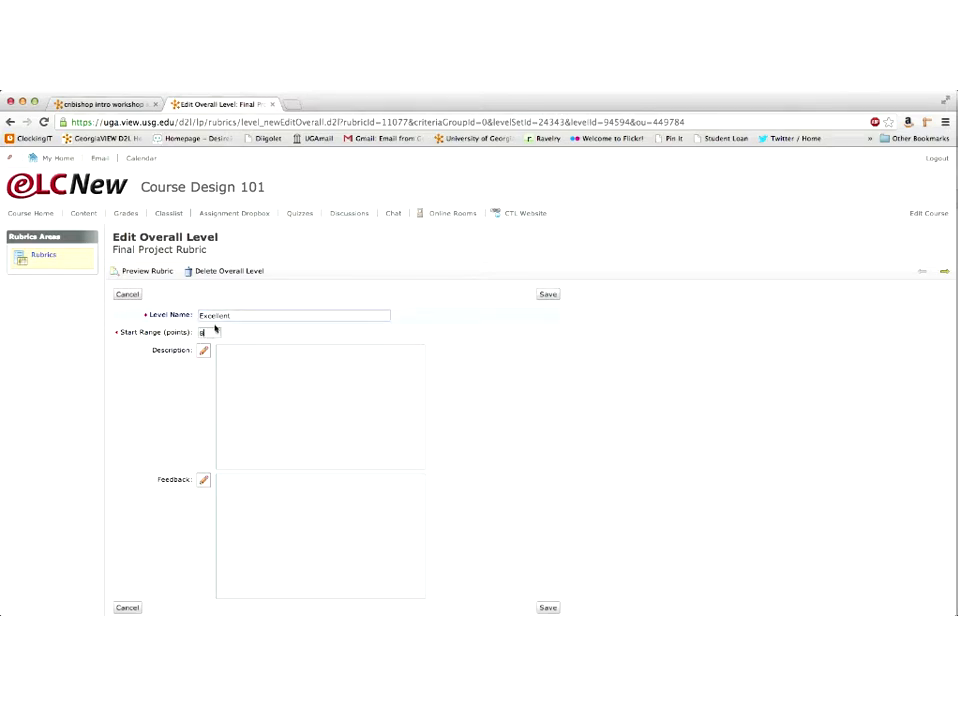
{"action": "type", "text": "6"}
{"action": "left_click", "coordinate": [548, 295]}
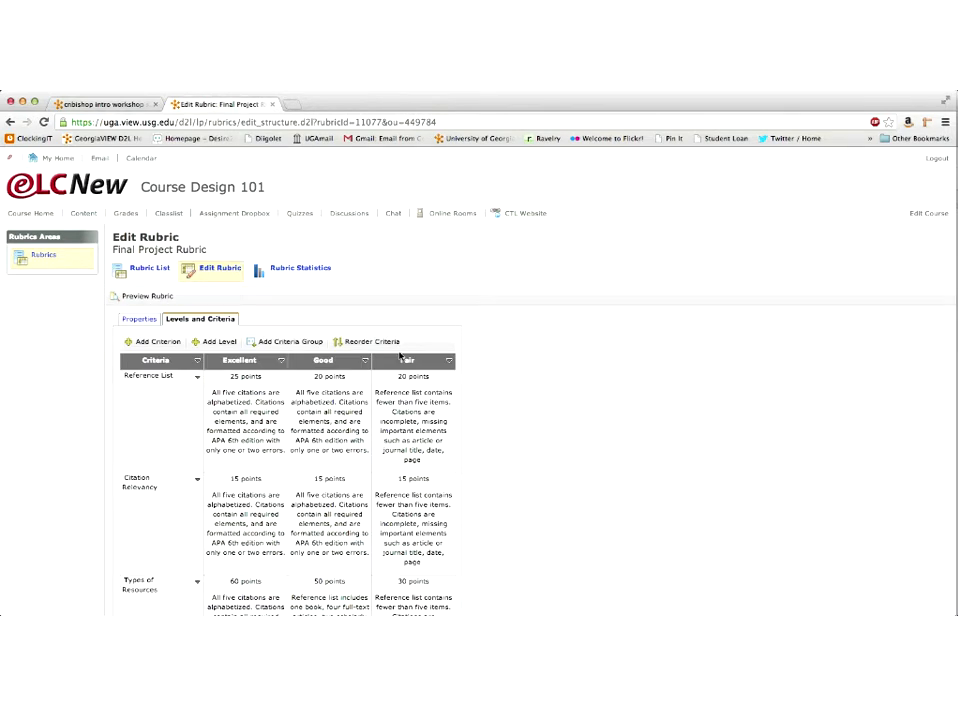
Set the start range of the Overall Score's Level 2 to 66 points and save
{"action": "scroll", "coordinate": [400, 356], "scroll_direction": "down", "scroll_amount": 3}
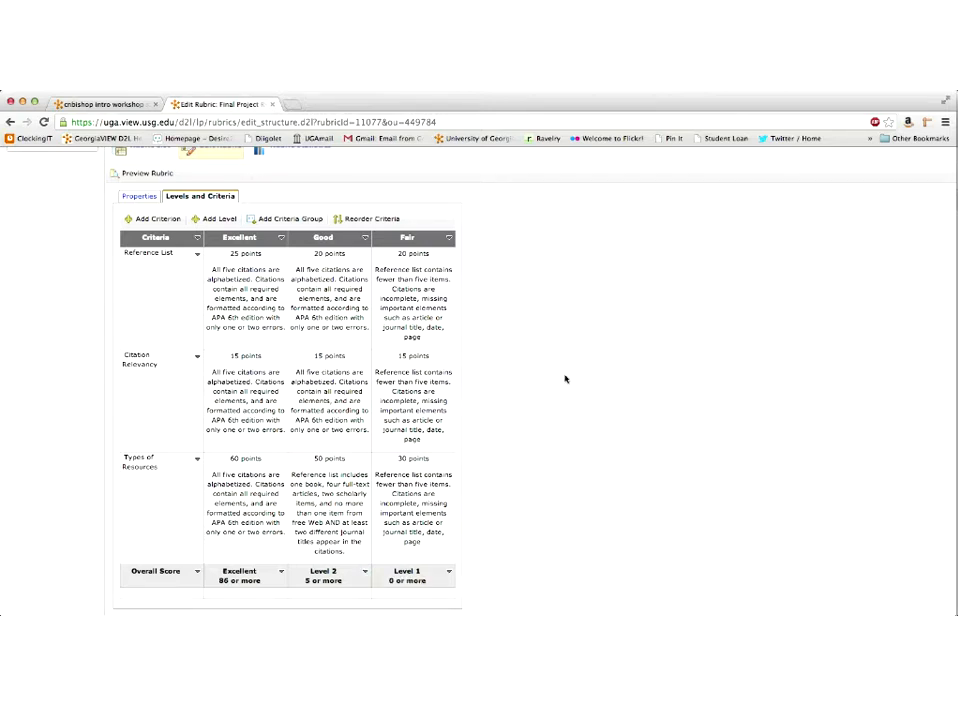
{"action": "left_click", "coordinate": [365, 573]}
{"action": "left_click", "coordinate": [390, 527]}
{"action": "double_click", "coordinate": [204, 332]}
{"action": "type", "text": "66"}
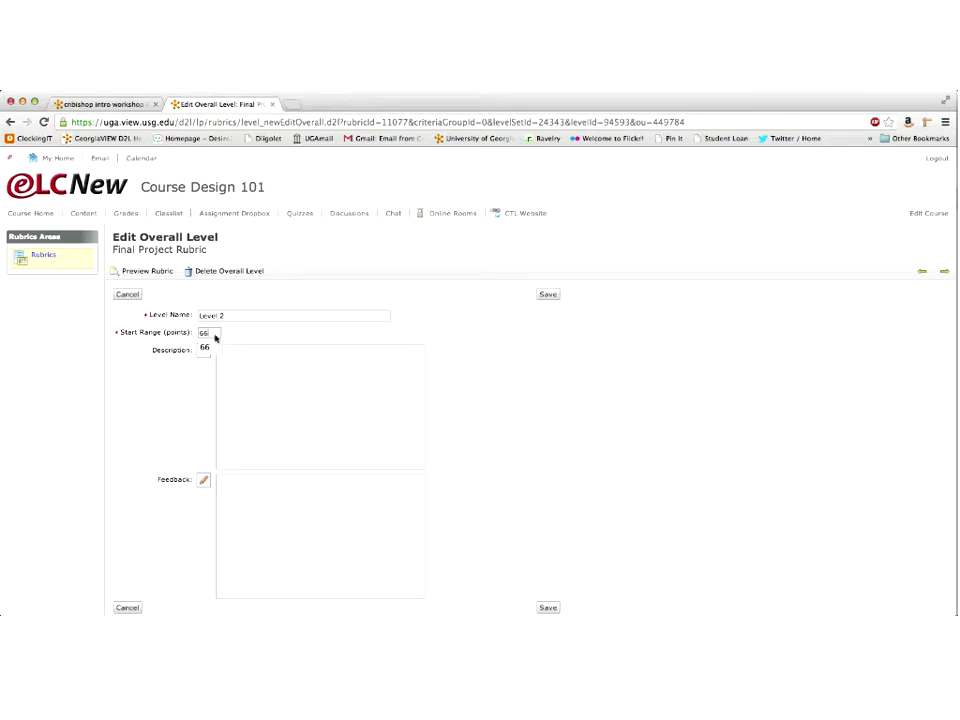
{"action": "left_click", "coordinate": [548, 296]}
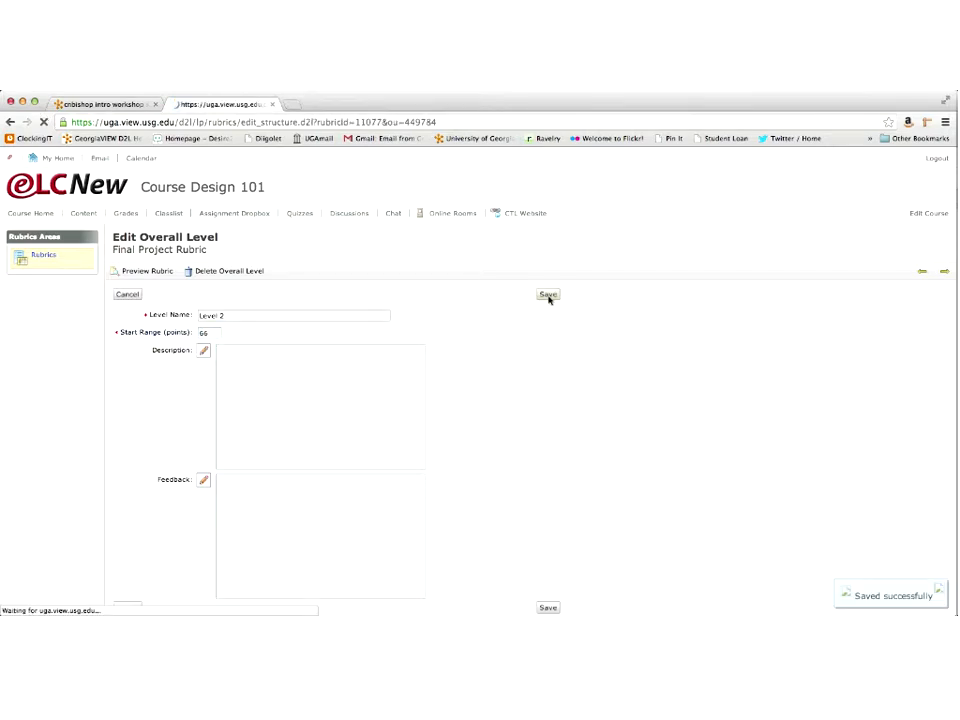
Rename the Overall Score's Level 2 as Good and save the level
{"action": "scroll", "coordinate": [508, 362], "scroll_direction": "down", "scroll_amount": 3}
{"action": "left_click", "coordinate": [365, 571]}
{"action": "left_click", "coordinate": [395, 587]}
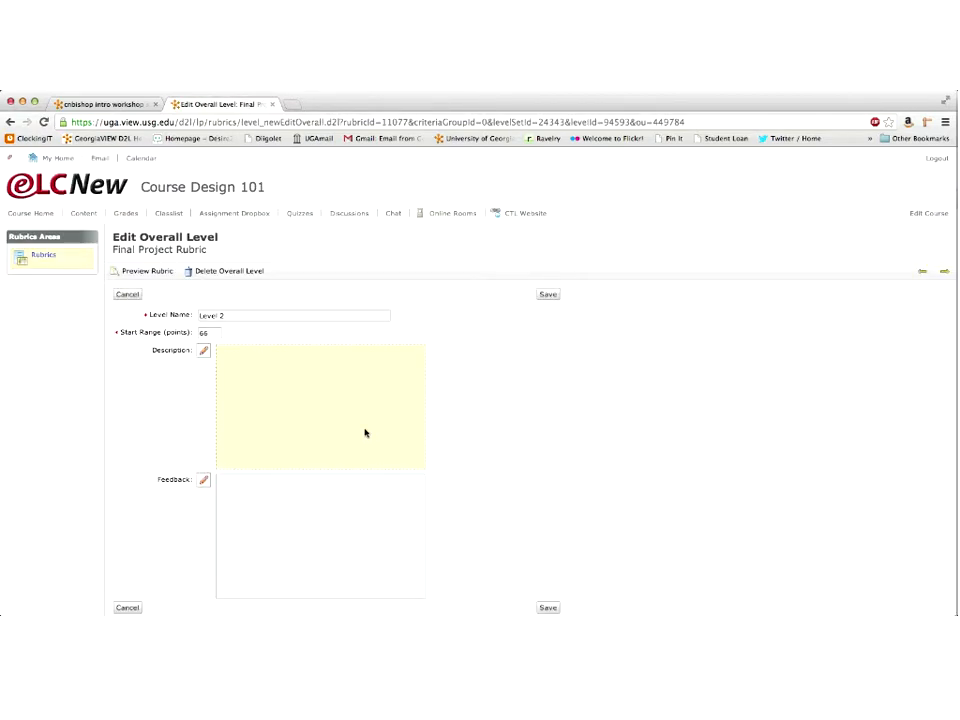
{"action": "type", "text": "Good"}
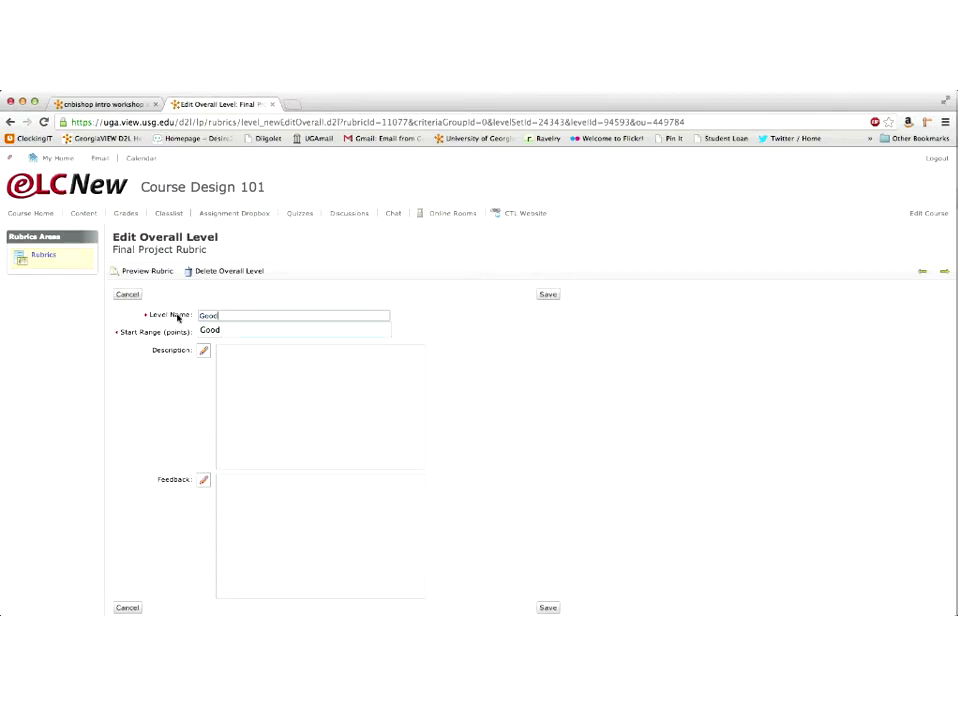
{"action": "left_click", "coordinate": [548, 295]}
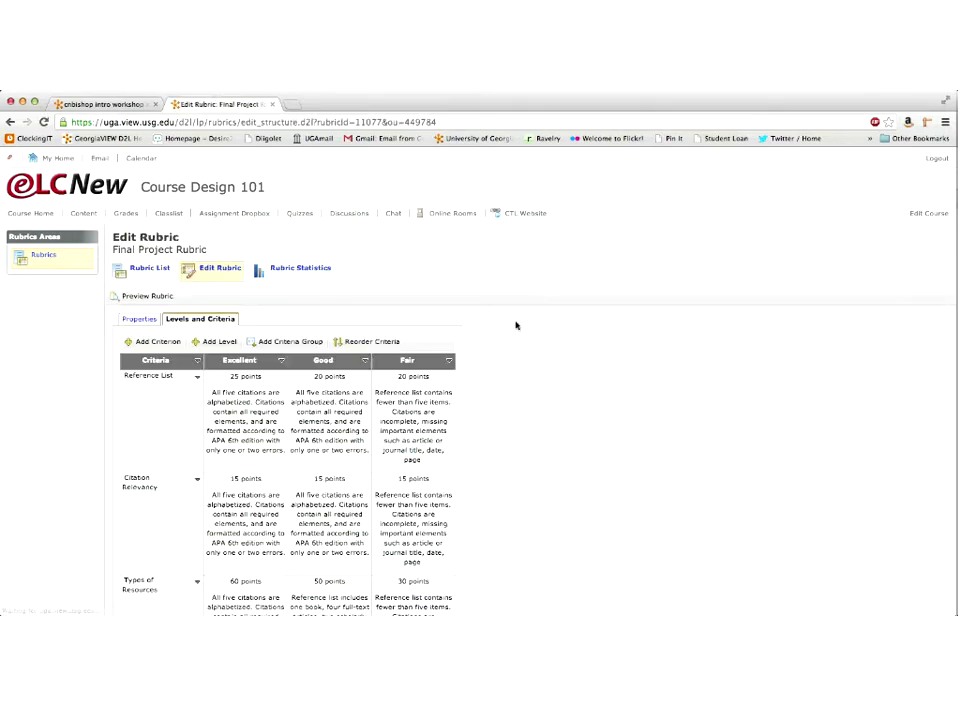
Rename the Overall Score's Level 1 as Fair and save the level
{"action": "scroll", "coordinate": [434, 590], "scroll_direction": "down", "scroll_amount": 3}
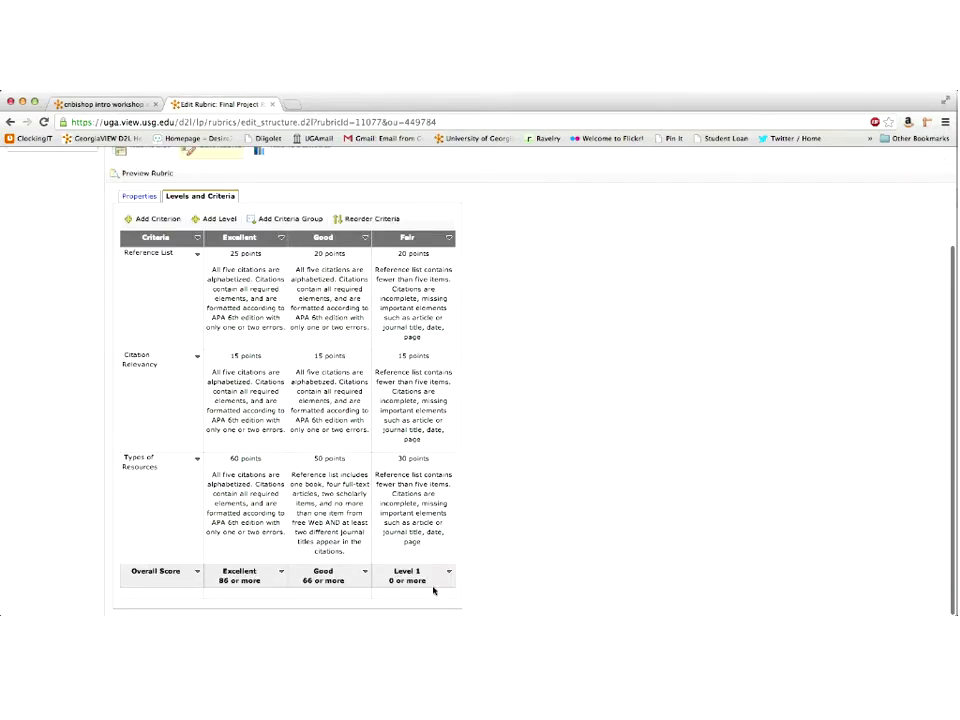
{"action": "left_click", "coordinate": [448, 571]}
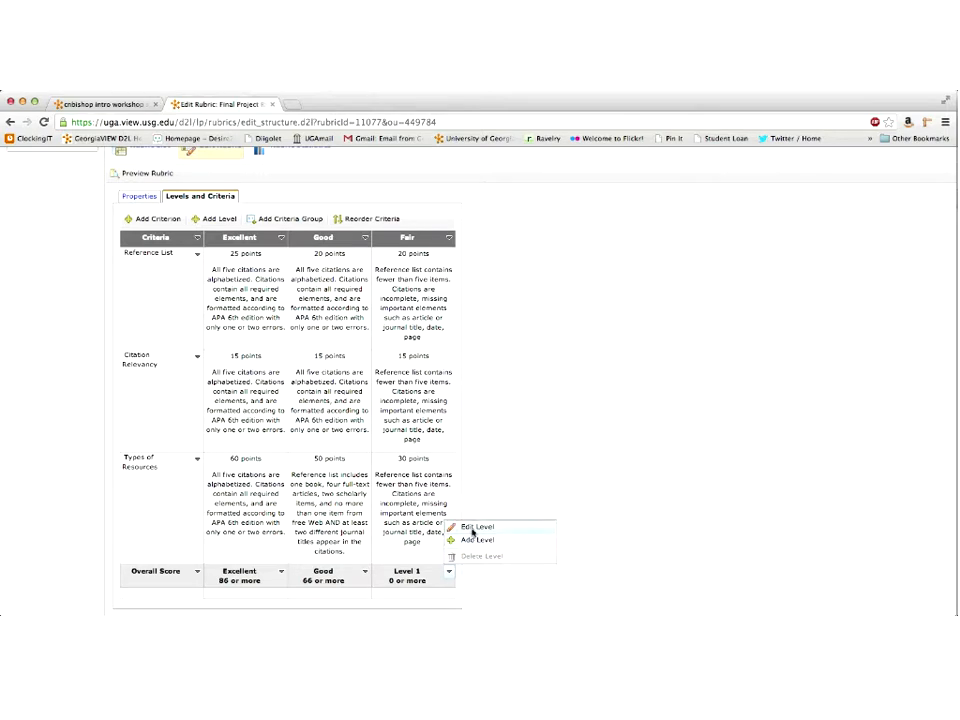
{"action": "left_click", "coordinate": [474, 529]}
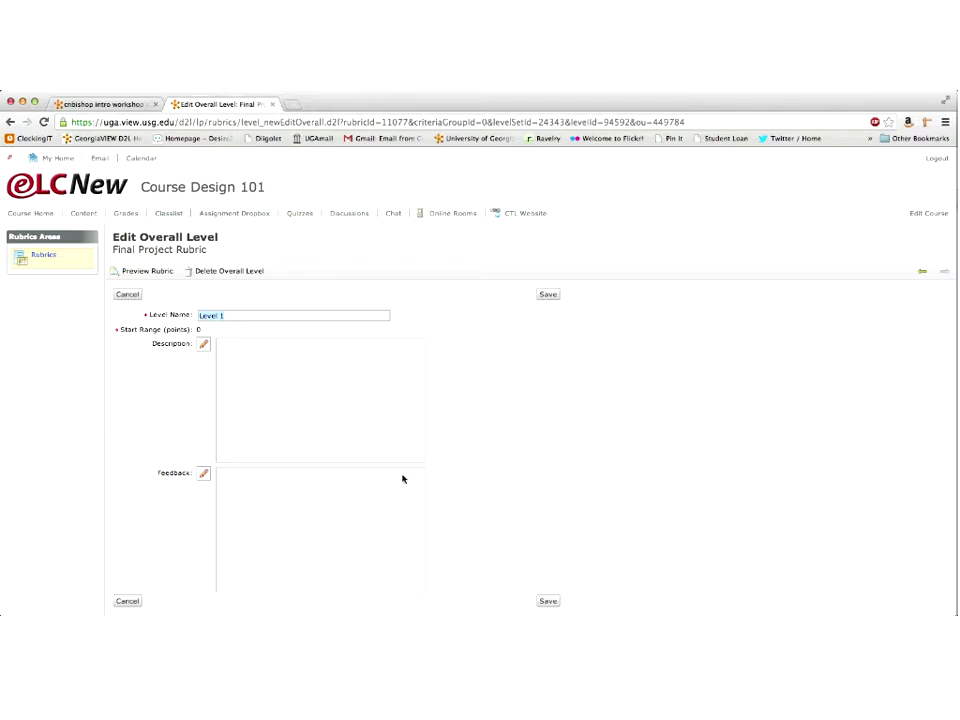
{"action": "type", "text": "Fair"}
{"action": "left_click", "coordinate": [548, 294]}
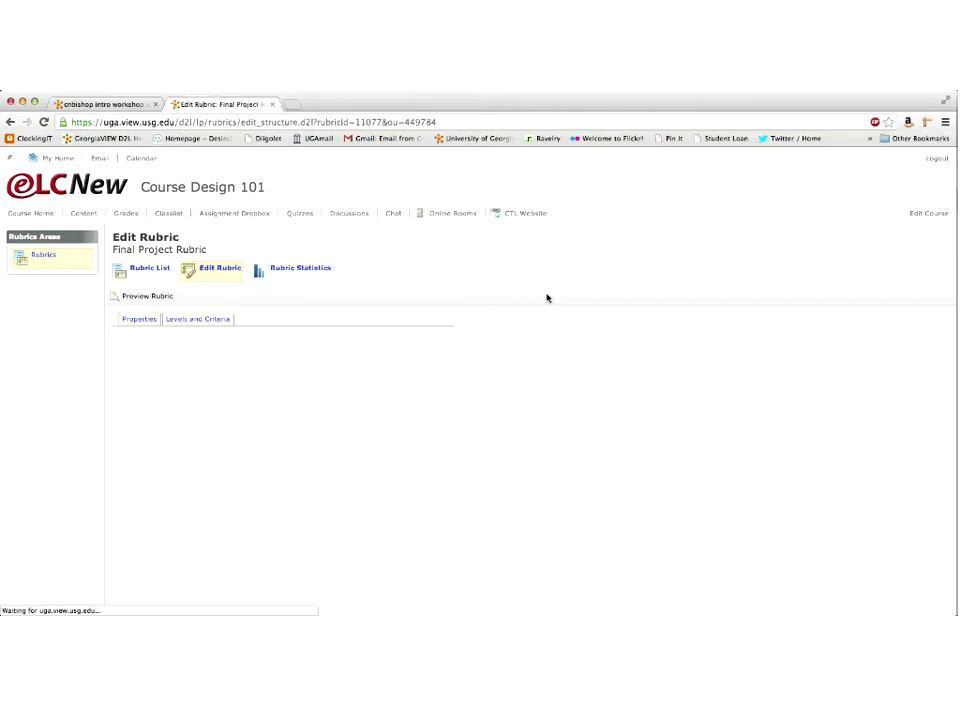
Set the rubric's status to Published, rename it Final Project Rubric - Analytic, and save its properties
{"action": "scroll", "coordinate": [547, 298], "scroll_direction": "down", "scroll_amount": 3}
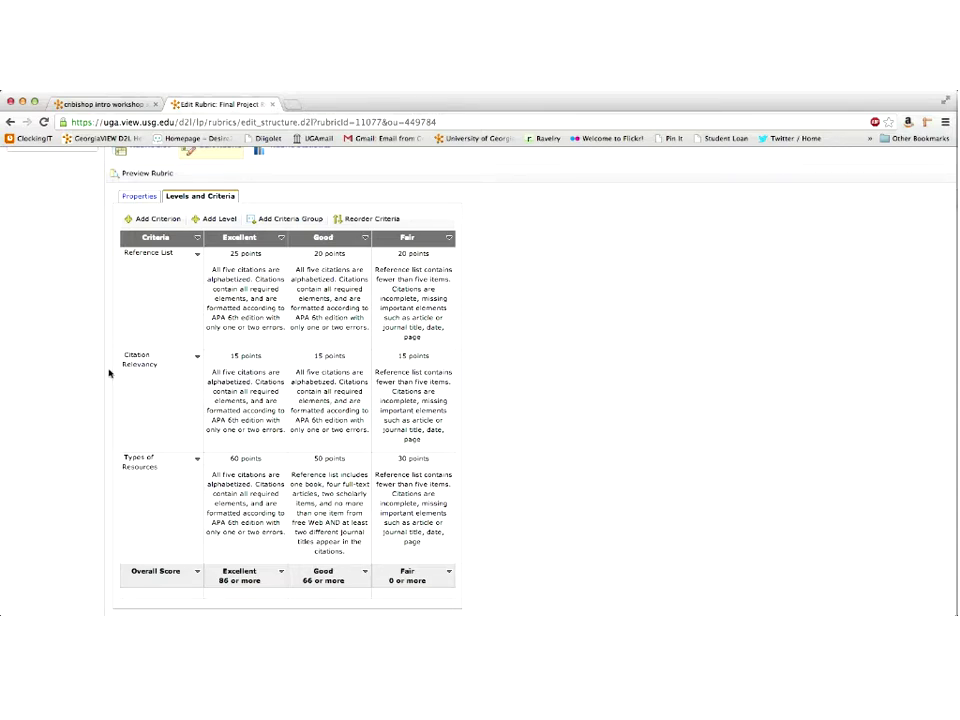
{"action": "scroll", "coordinate": [84, 370], "scroll_direction": "up", "scroll_amount": 2}
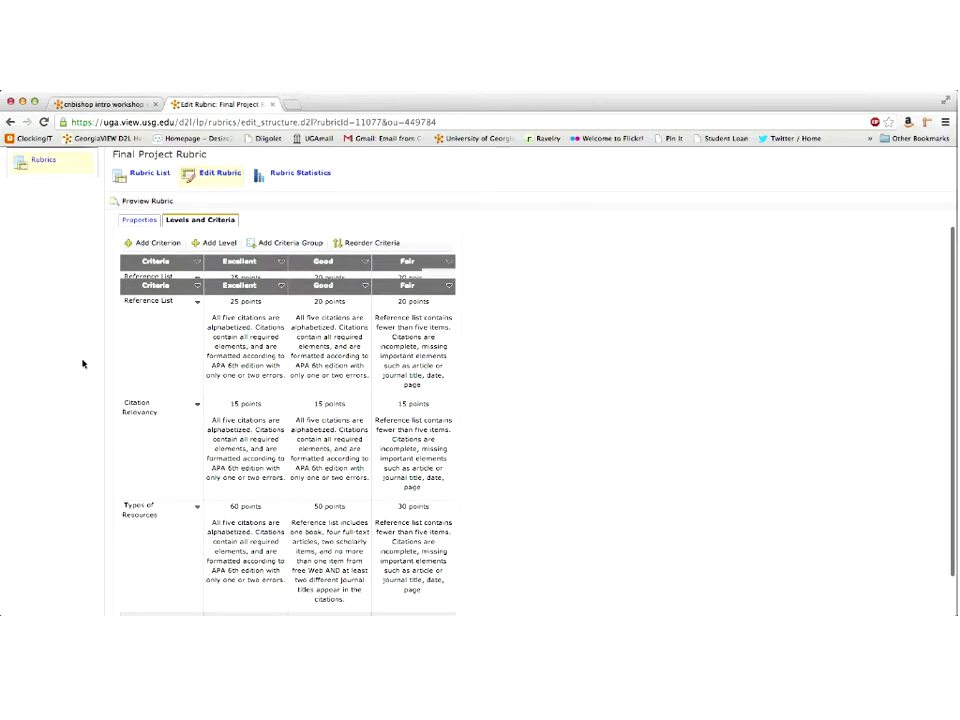
{"action": "scroll", "coordinate": [83, 364], "scroll_direction": "down", "scroll_amount": 2}
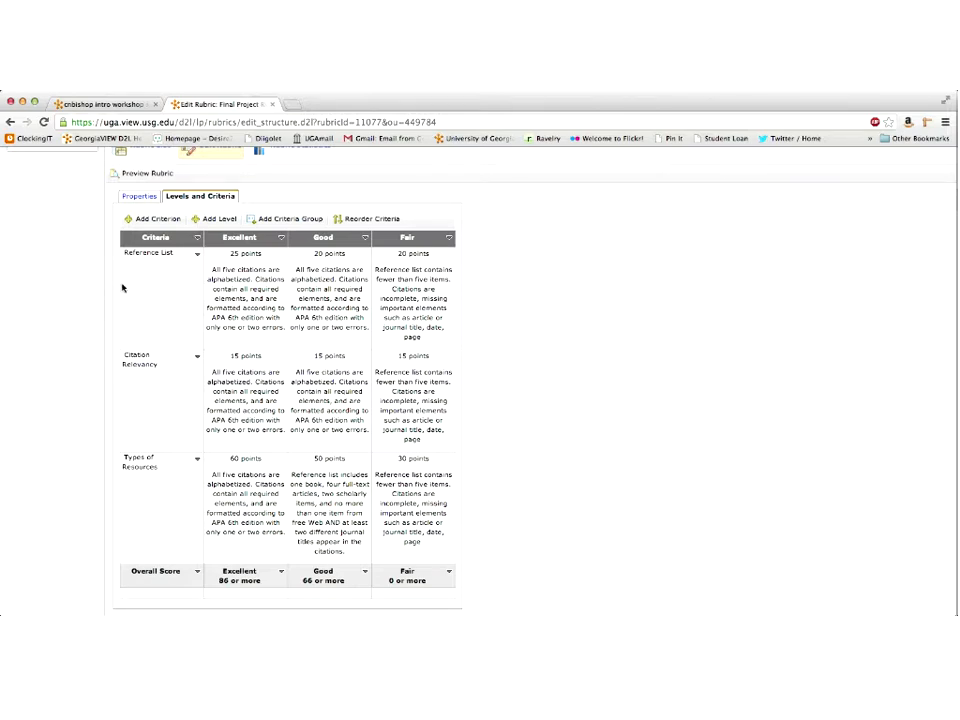
{"action": "scroll", "coordinate": [122, 288], "scroll_direction": "up", "scroll_amount": 1}
{"action": "scroll", "coordinate": [122, 288], "scroll_direction": "up", "scroll_amount": 2}
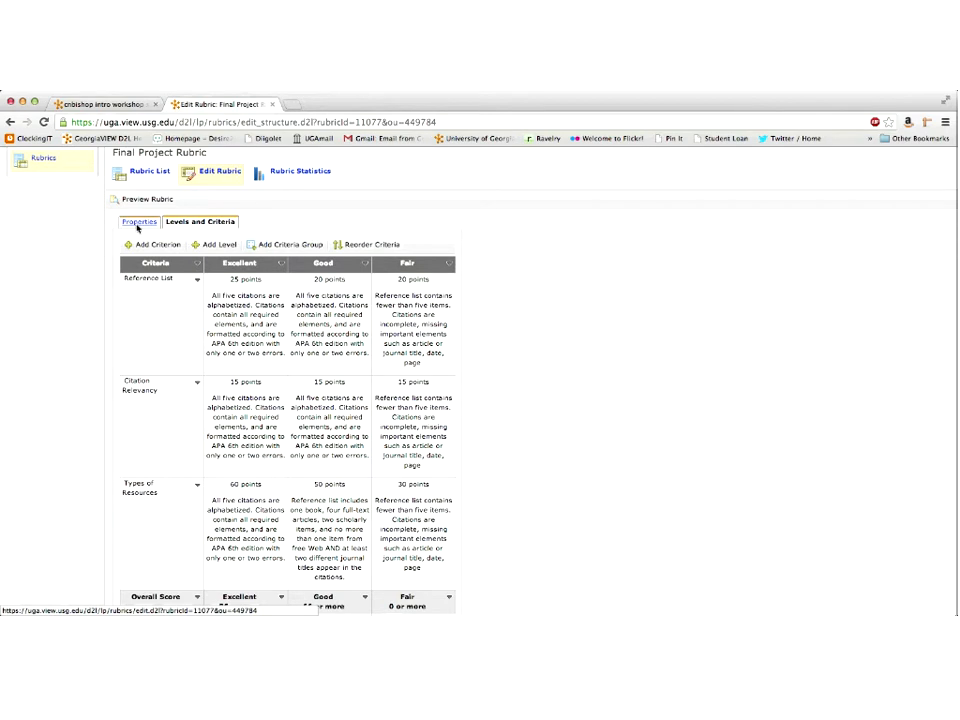
{"action": "left_click", "coordinate": [137, 226]}
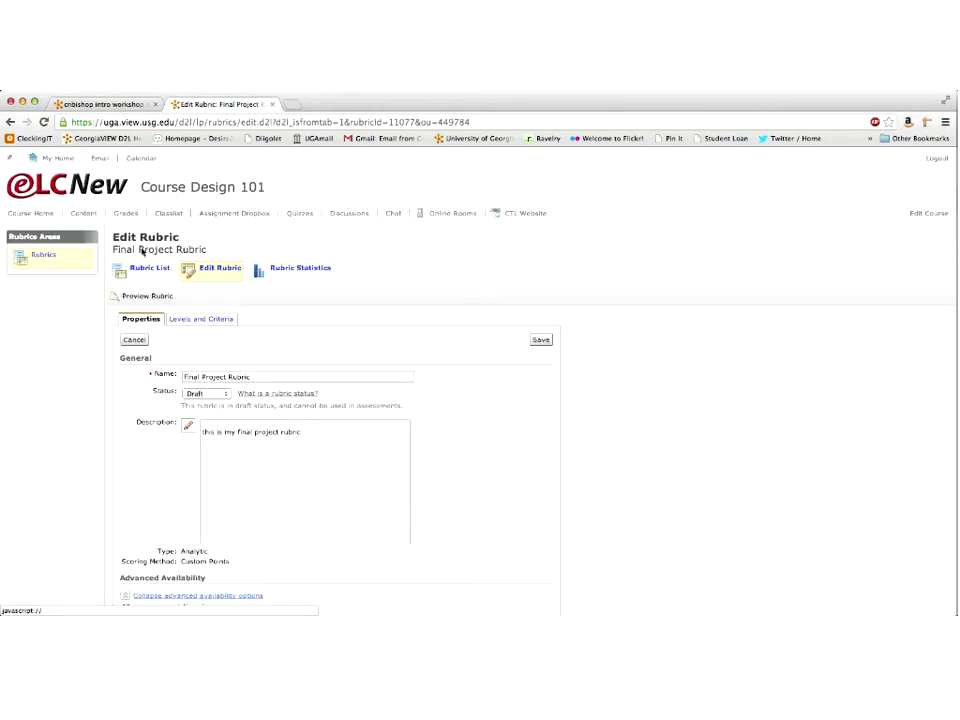
{"action": "left_click", "coordinate": [225, 394]}
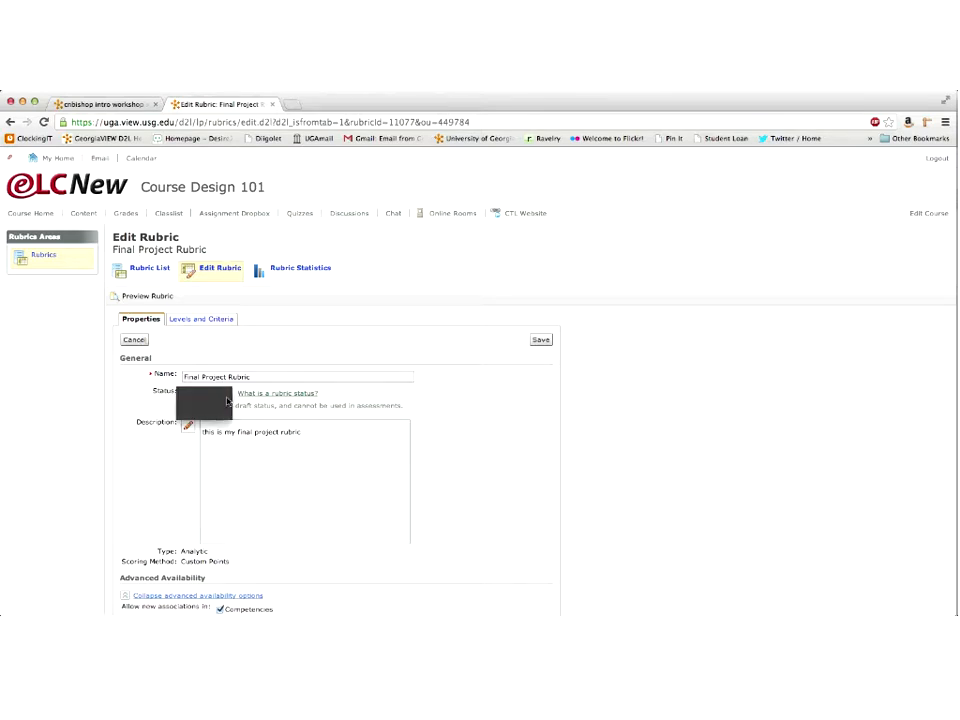
{"action": "left_click", "coordinate": [220, 404]}
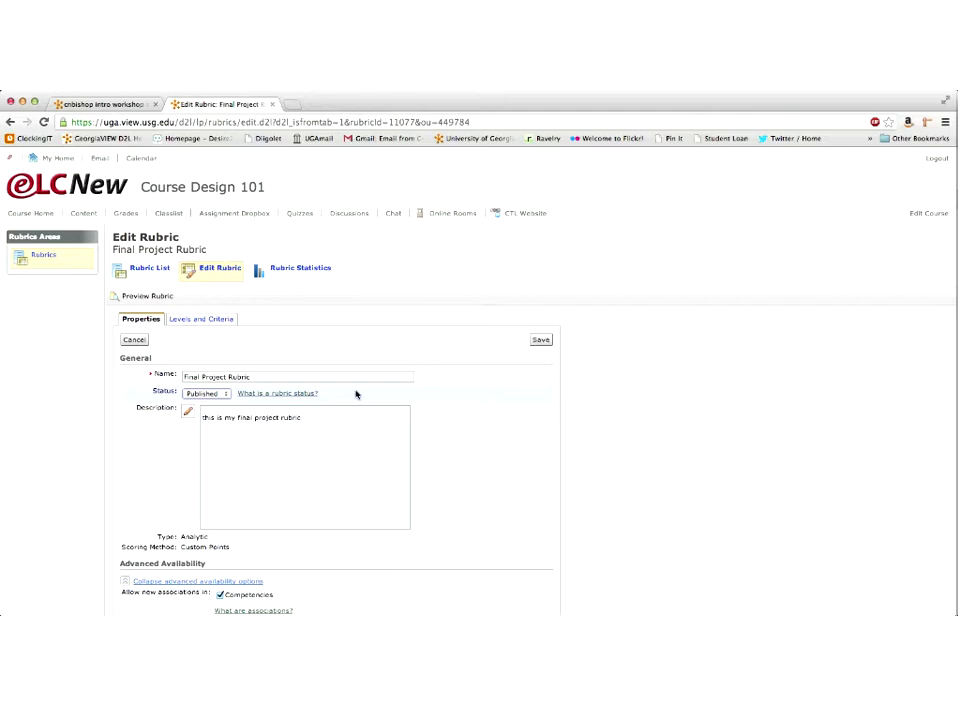
{"action": "type", "text": "- Analytic"}
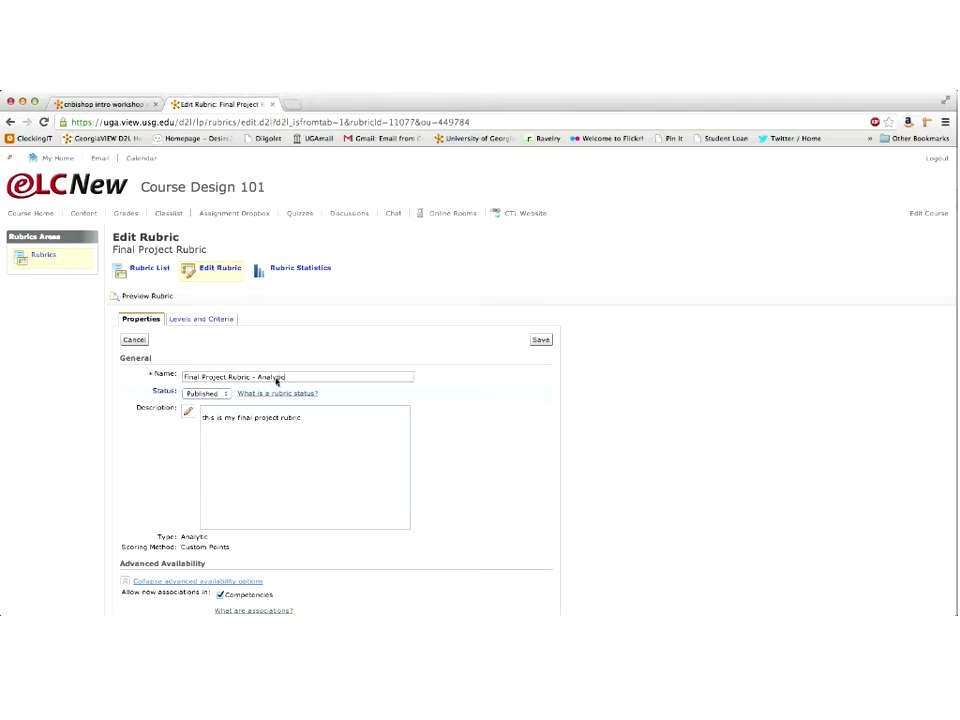
{"action": "left_click", "coordinate": [539, 341]}
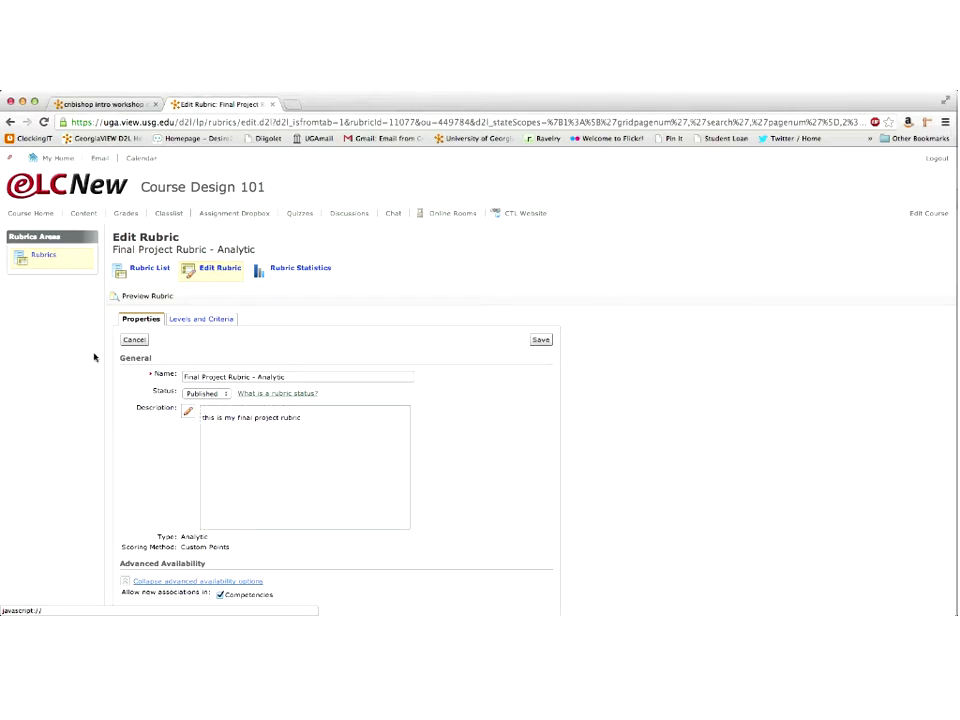
Go from the rubric list to the assignment dropbox and open the Final Project folder for editing
{"action": "left_click", "coordinate": [148, 272]}
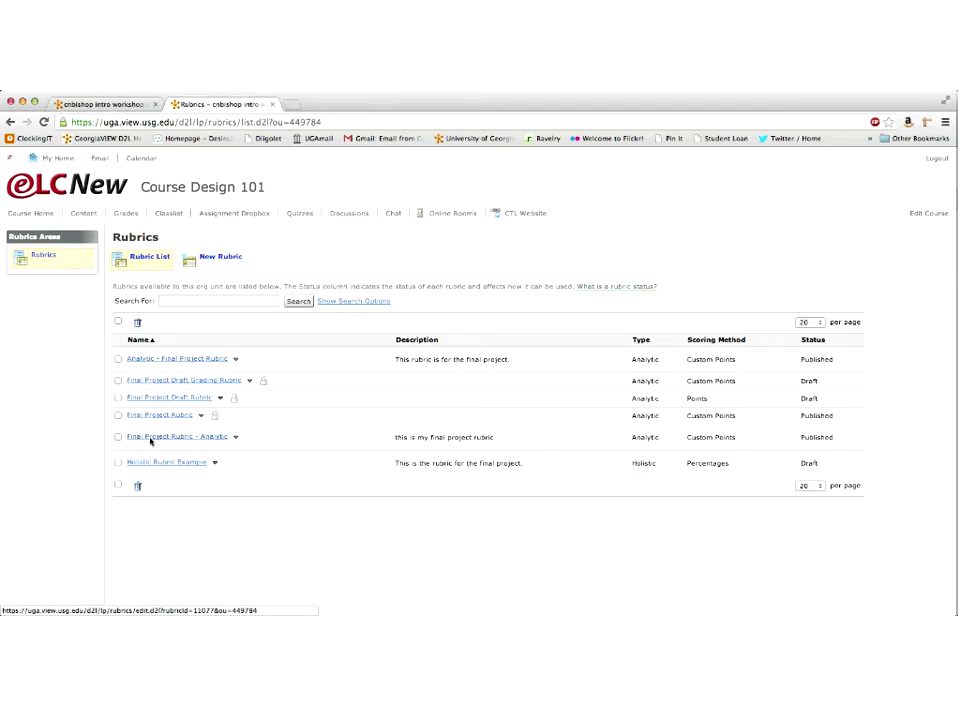
{"action": "left_click", "coordinate": [228, 214]}
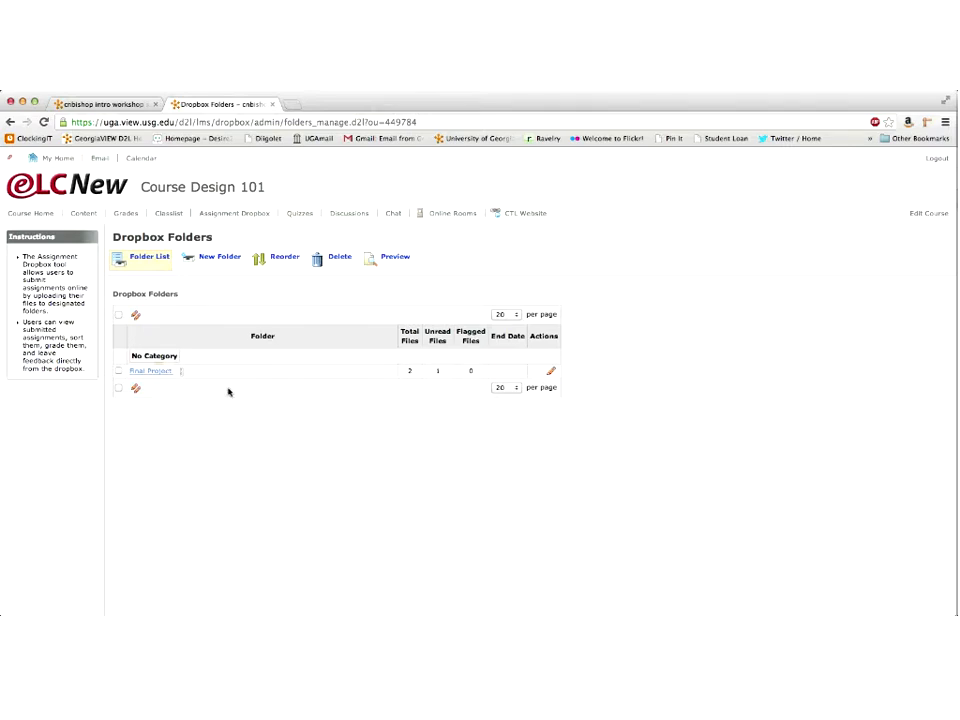
{"action": "left_click", "coordinate": [144, 376]}
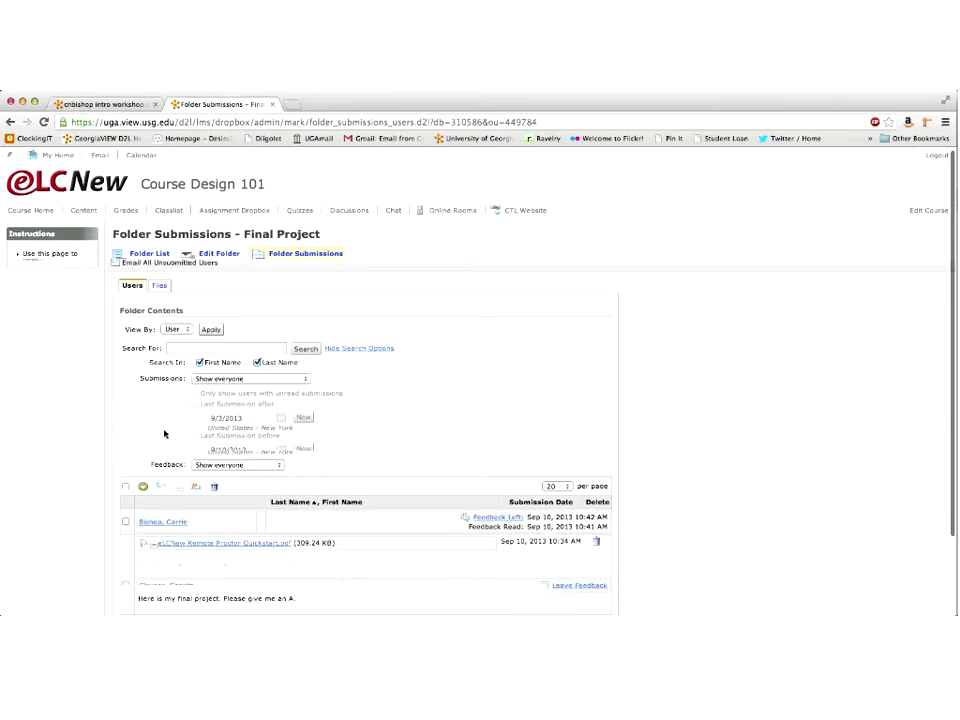
{"action": "scroll", "coordinate": [111, 446], "scroll_direction": "down", "scroll_amount": 3}
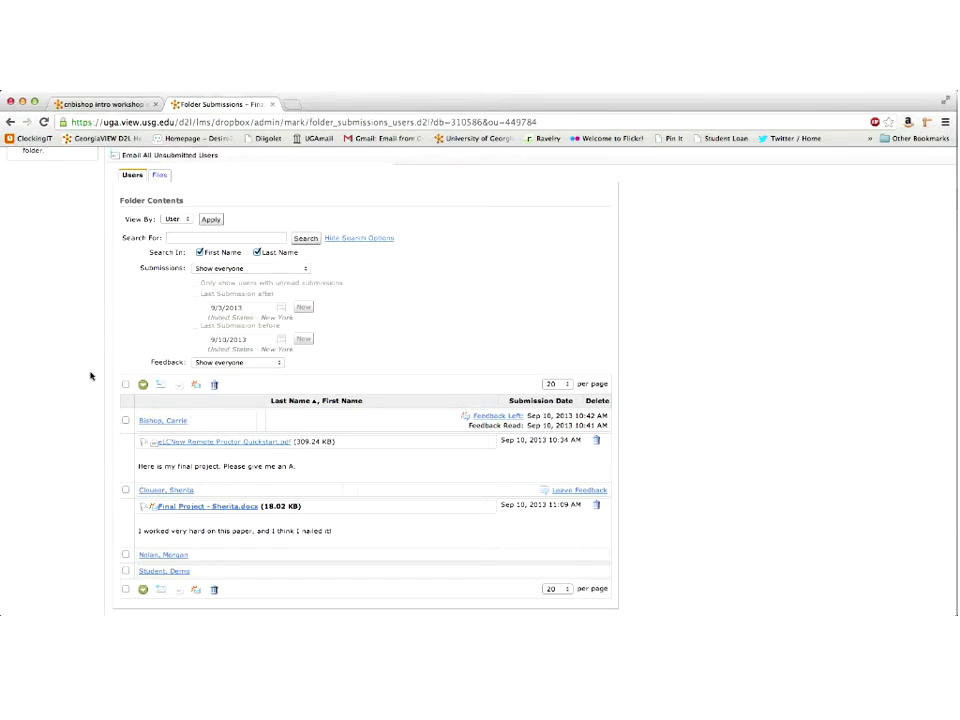
{"action": "scroll", "coordinate": [90, 376], "scroll_direction": "up", "scroll_amount": 3}
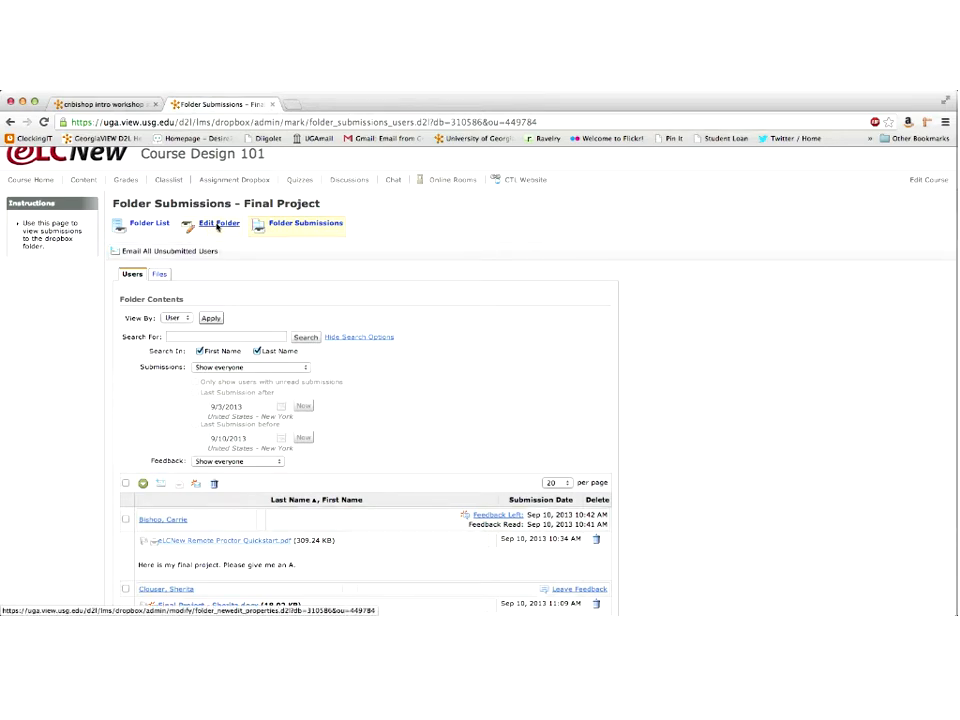
{"action": "scroll", "coordinate": [218, 228], "scroll_direction": "up", "scroll_amount": 1}
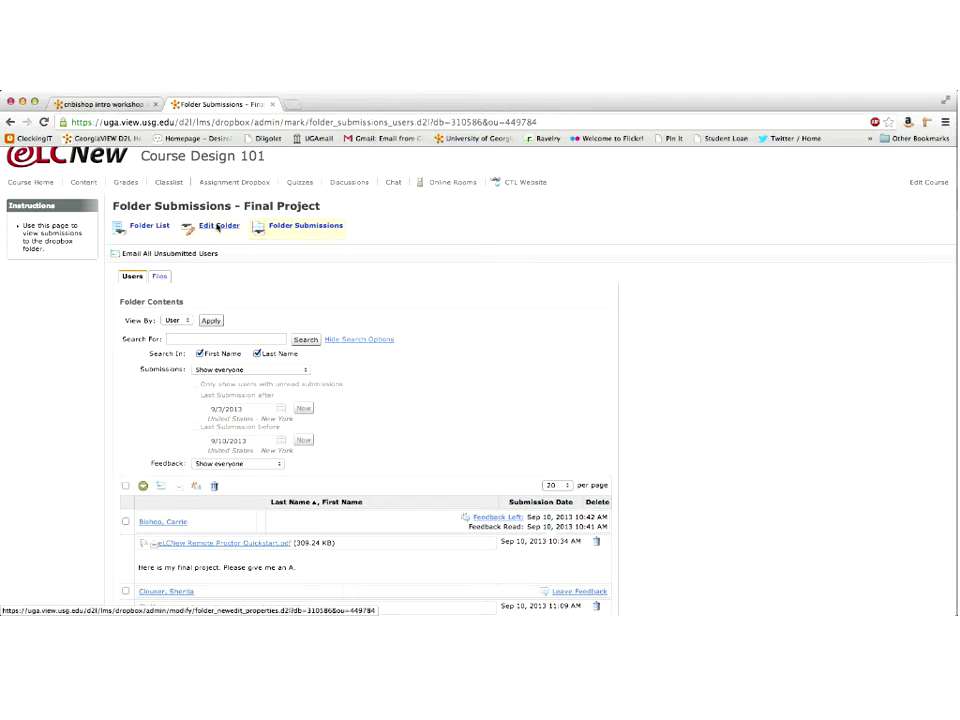
{"action": "left_click", "coordinate": [218, 228]}
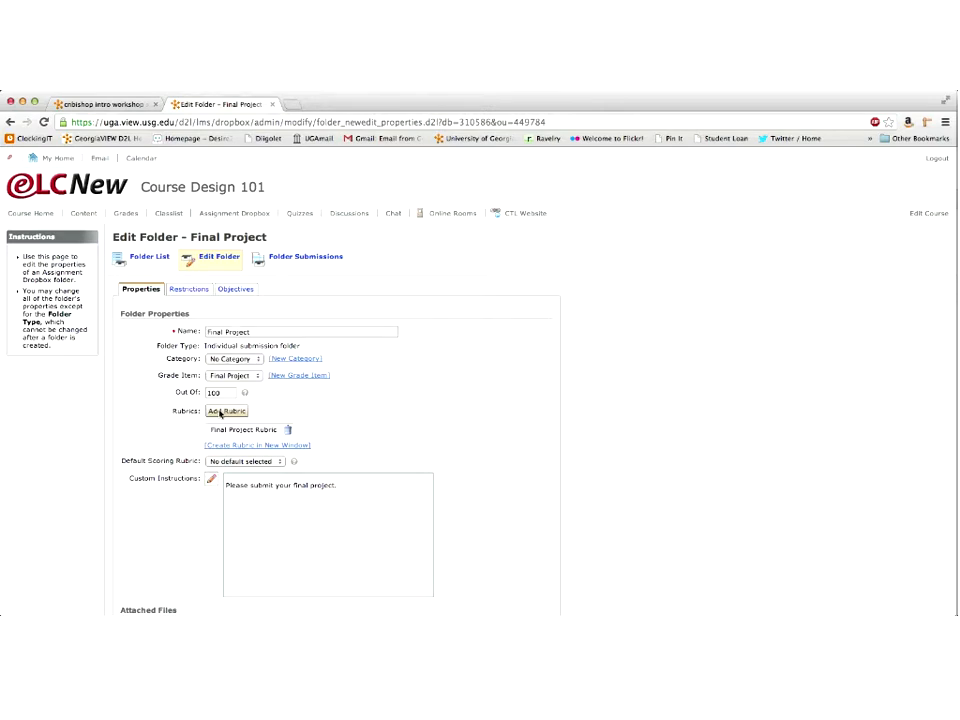
Attach Final Project Rubric - Analytic to the folder, remove the existing Final Project Rubric, and save the folder
{"action": "left_click", "coordinate": [220, 412]}
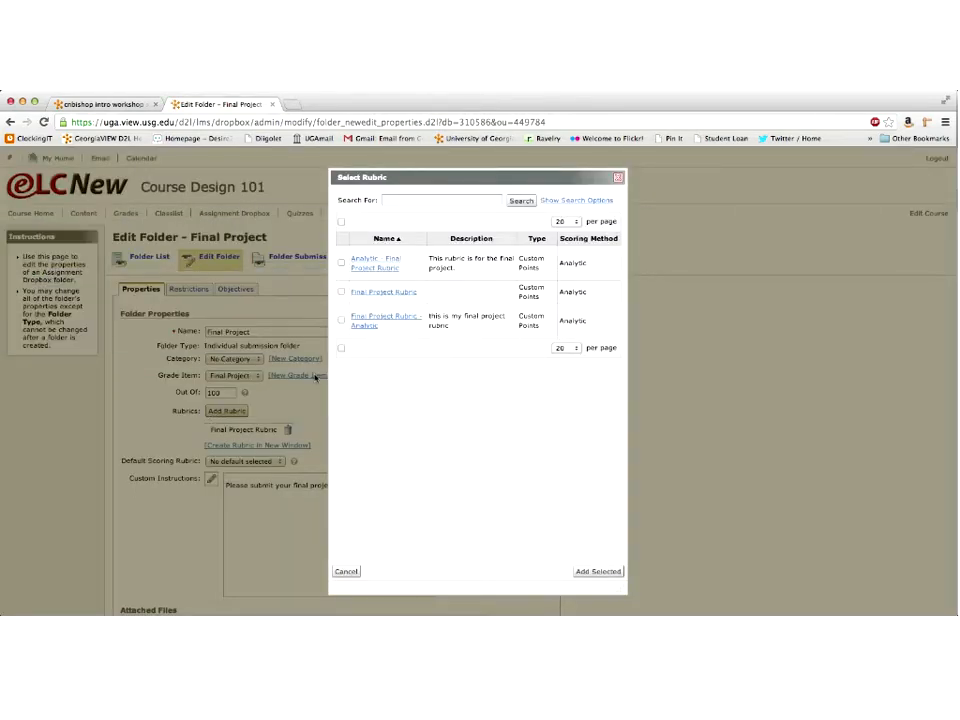
{"action": "left_click", "coordinate": [341, 319]}
{"action": "left_click", "coordinate": [597, 571]}
{"action": "left_click", "coordinate": [321, 430]}
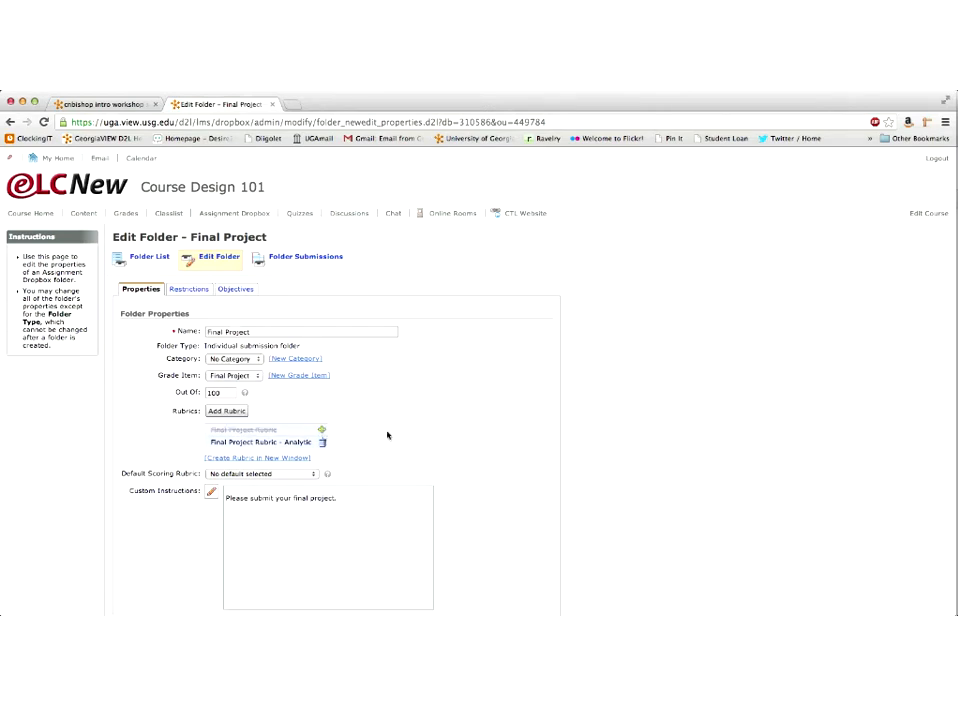
{"action": "scroll", "coordinate": [387, 435], "scroll_direction": "down", "scroll_amount": 1}
{"action": "scroll", "coordinate": [387, 435], "scroll_direction": "down", "scroll_amount": 3}
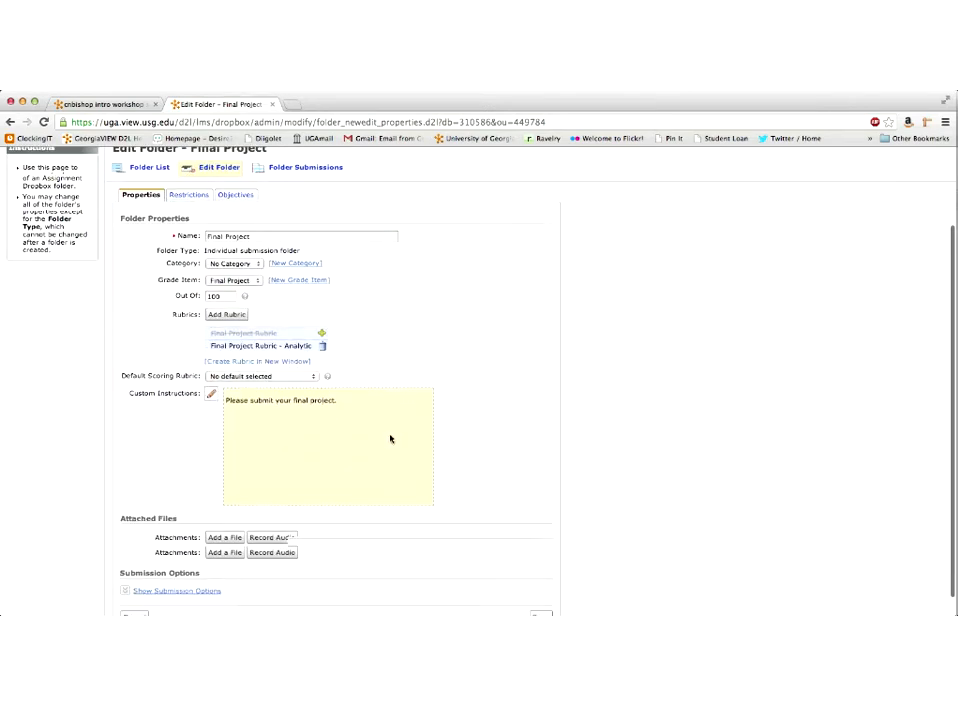
{"action": "left_click", "coordinate": [543, 602]}
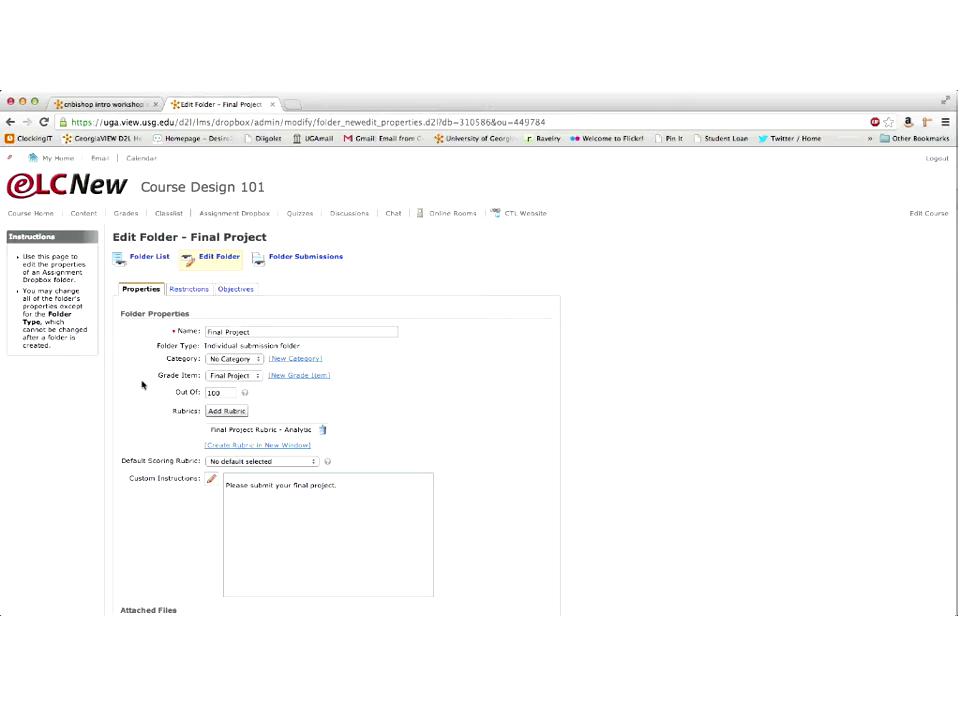
Check the grade item options of the Final Project dropbox folder
{"action": "left_click", "coordinate": [259, 378]}
{"action": "left_click", "coordinate": [255, 377]}
{"action": "scroll", "coordinate": [139, 422], "scroll_direction": "down", "scroll_amount": 1}
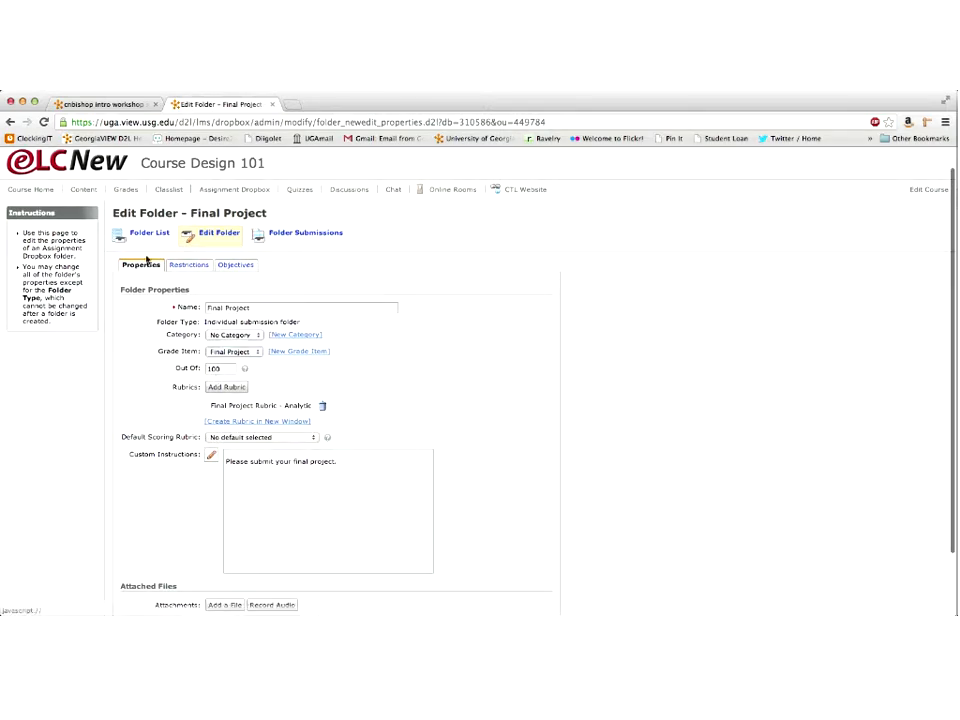
Open the Final Project folder's submissions and go to the feedback page of the student whose submission has no feedback
{"action": "left_click", "coordinate": [148, 236]}
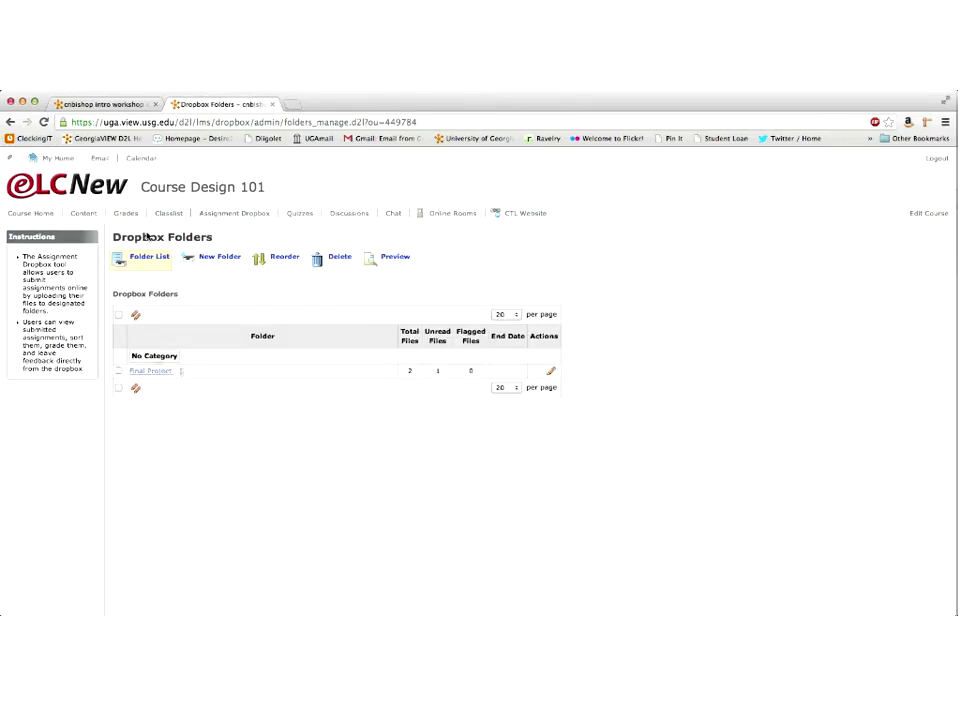
{"action": "left_click", "coordinate": [157, 374]}
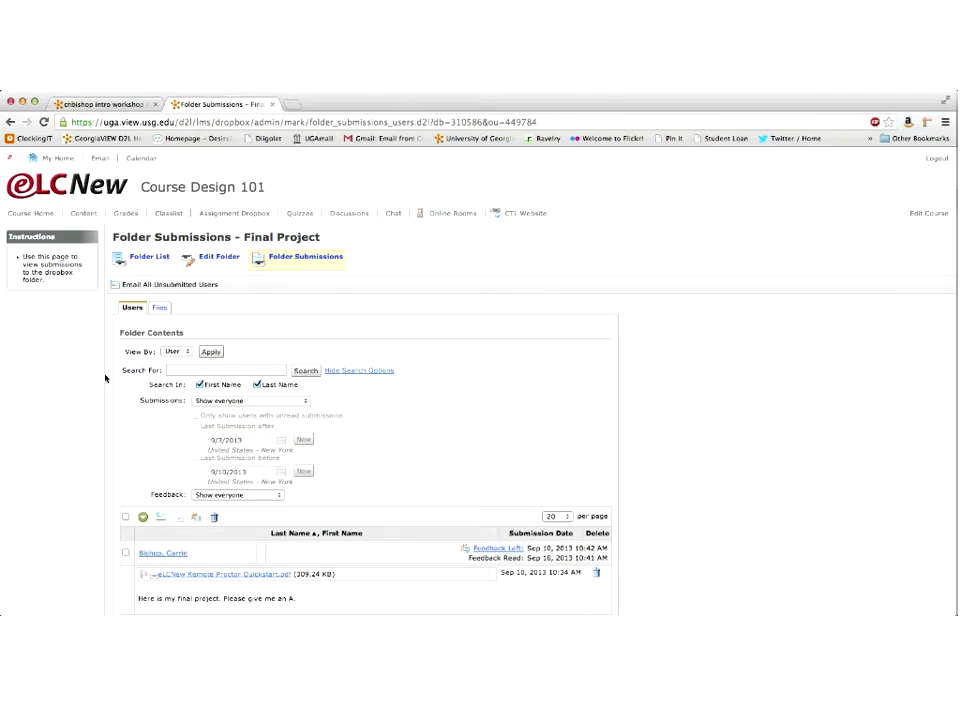
{"action": "scroll", "coordinate": [100, 372], "scroll_direction": "down", "scroll_amount": 2}
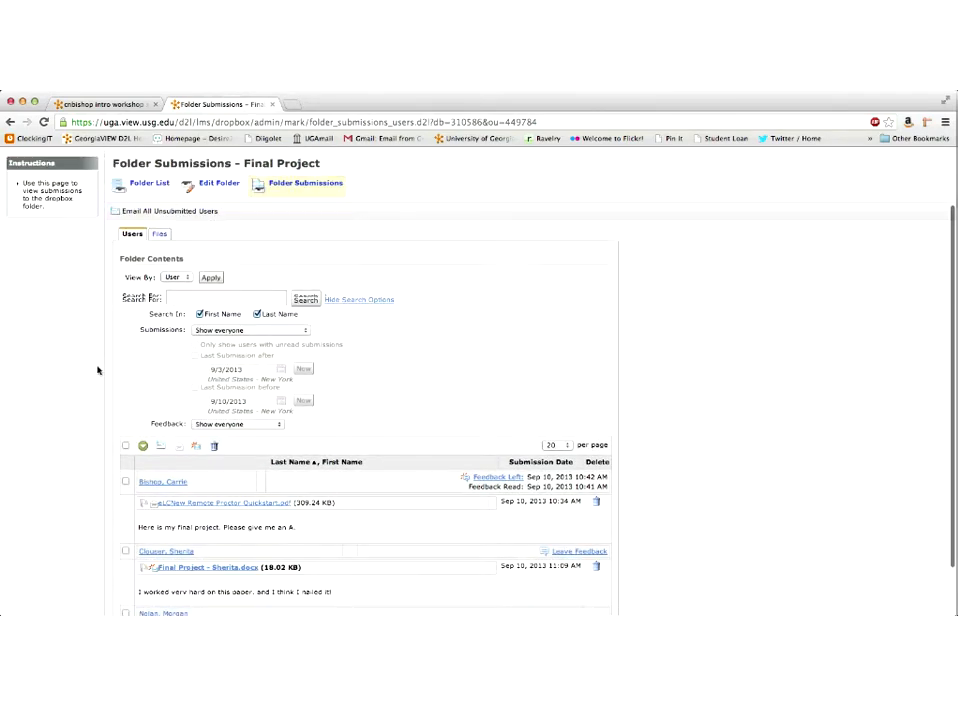
{"action": "scroll", "coordinate": [95, 400], "scroll_direction": "down", "scroll_amount": 1}
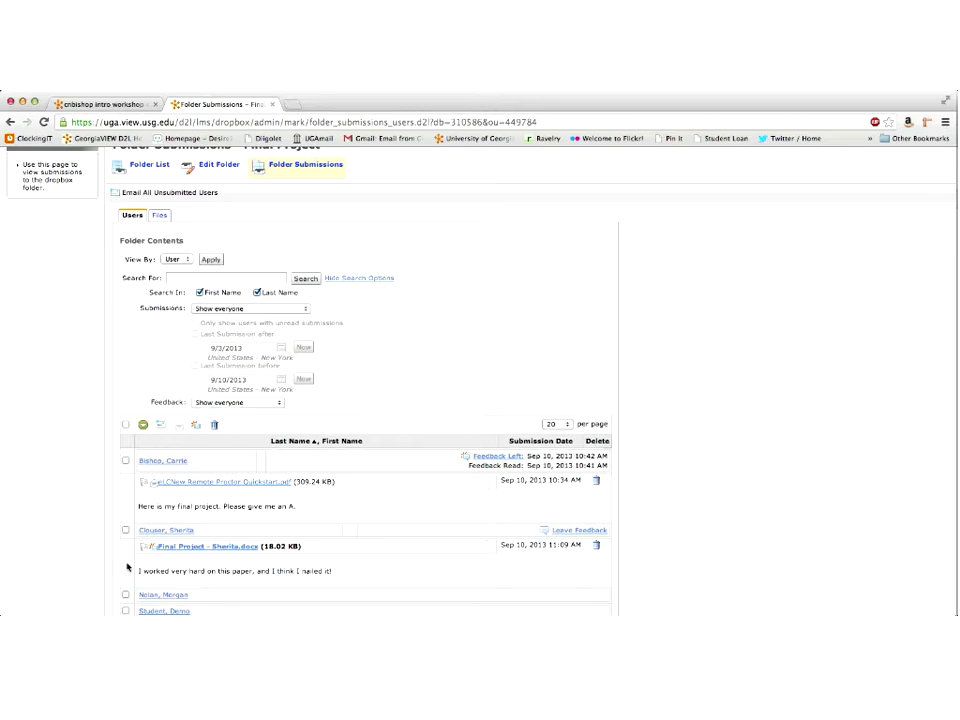
{"action": "left_click", "coordinate": [577, 534]}
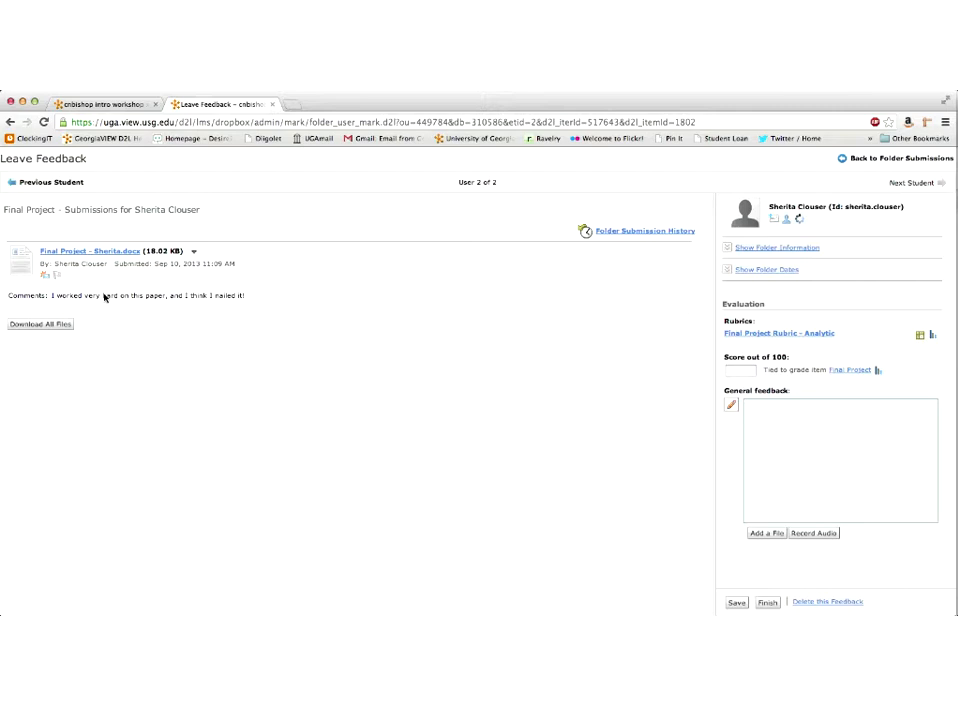
{"action": "mouse_move", "coordinate": [2, 463]}
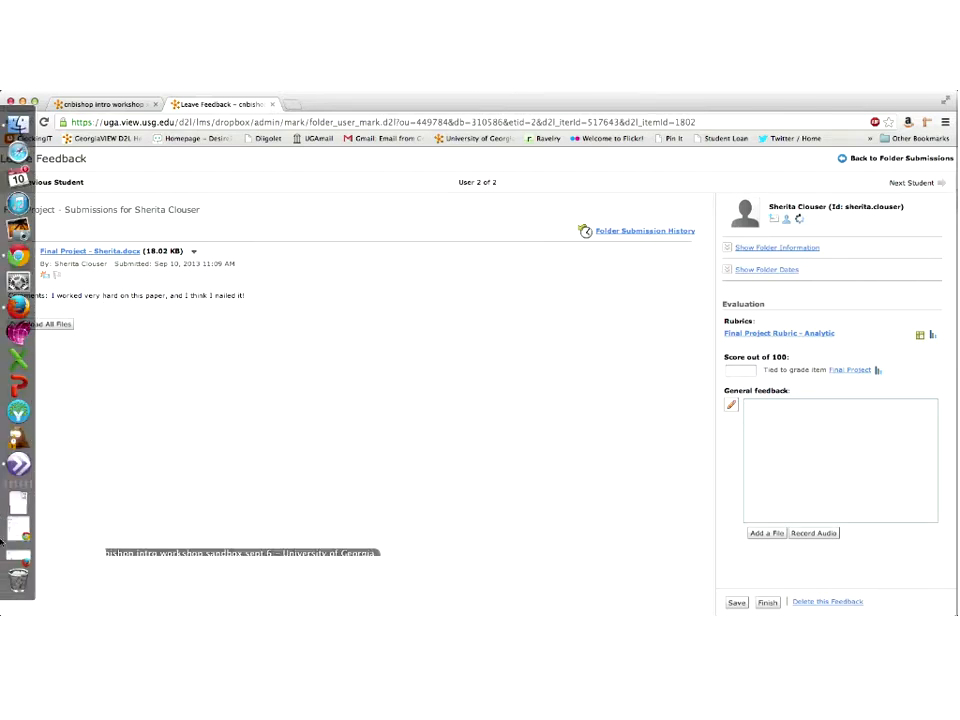
{"action": "left_click", "coordinate": [18, 463]}
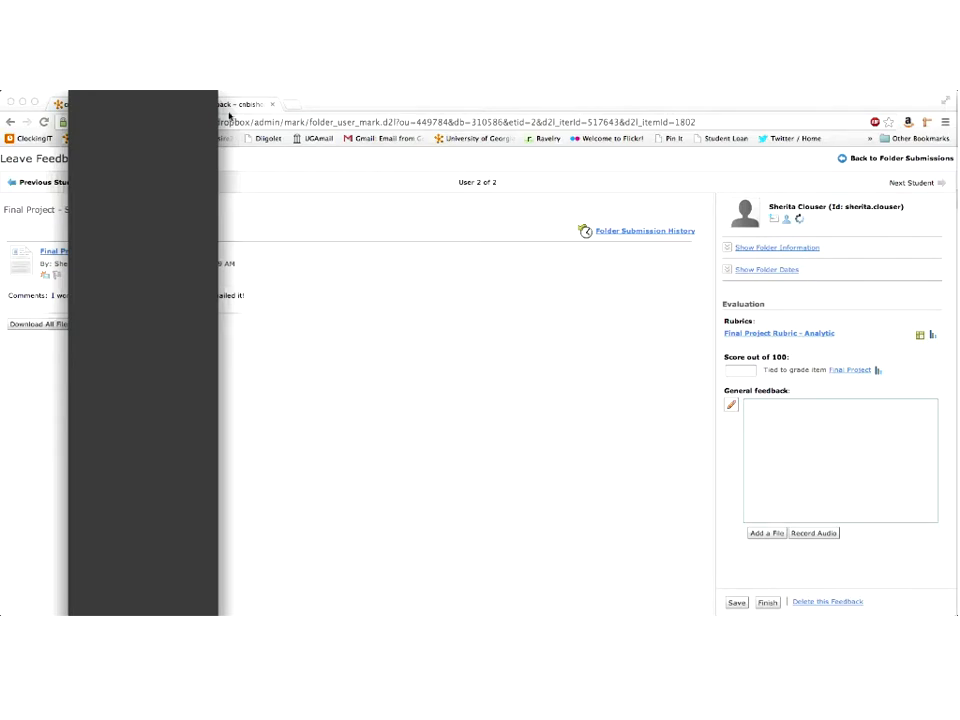
{"action": "left_click", "coordinate": [229, 116]}
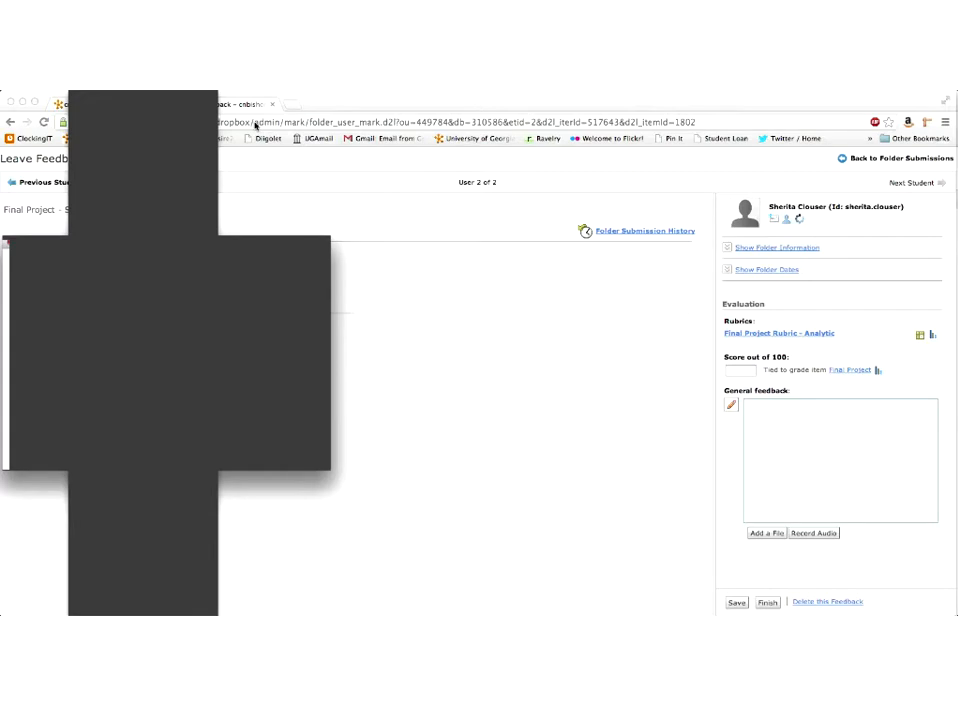
{"action": "left_click", "coordinate": [5, 243]}
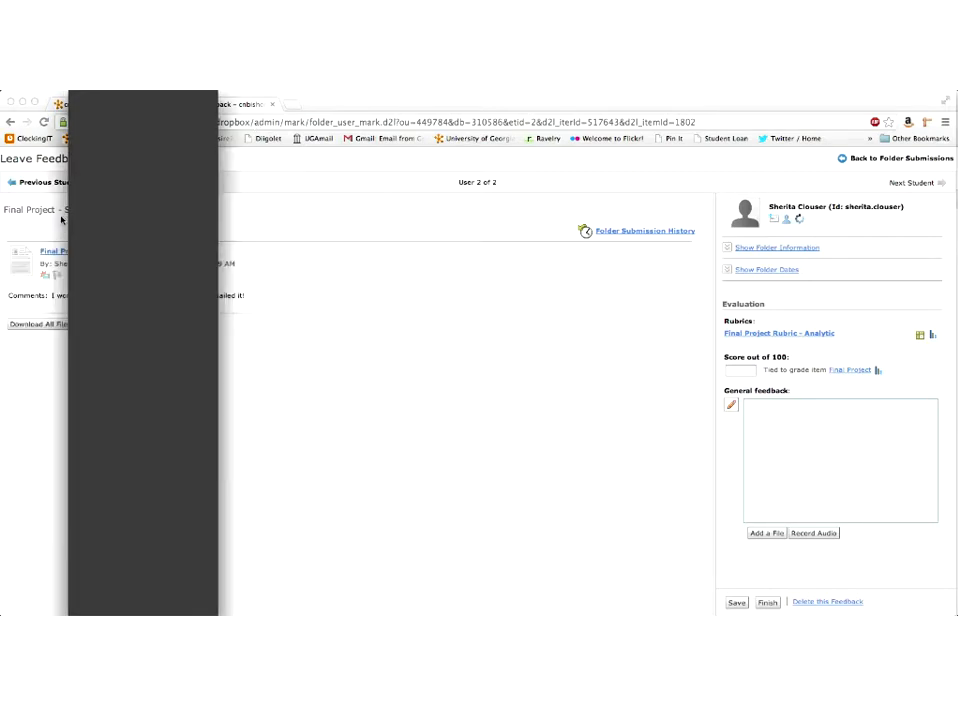
{"action": "mouse_move", "coordinate": [290, 109]}
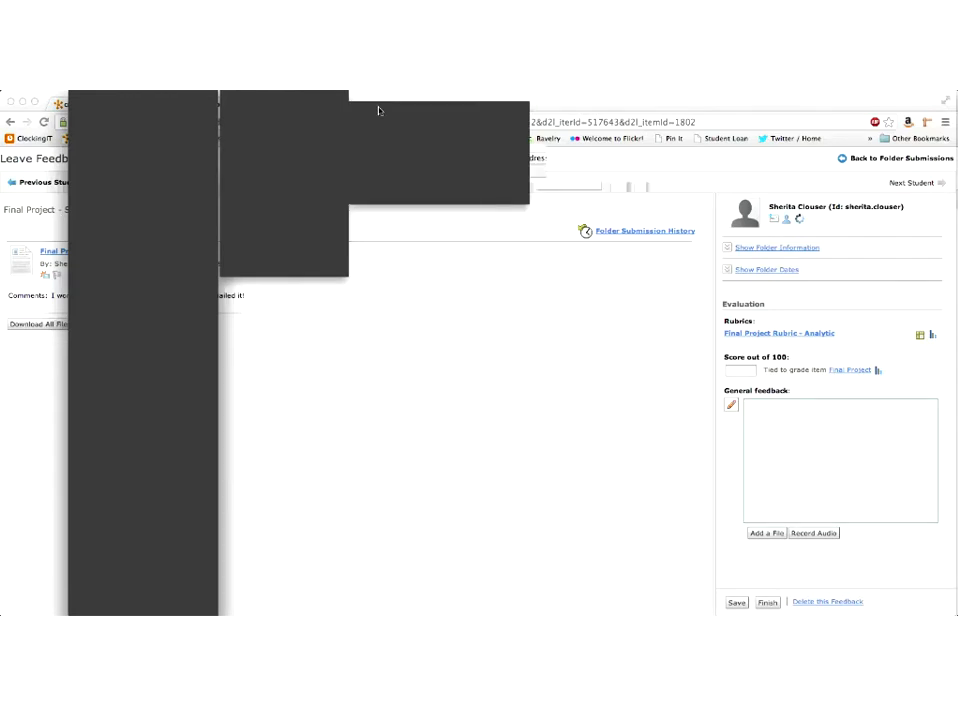
{"action": "left_click", "coordinate": [396, 122]}
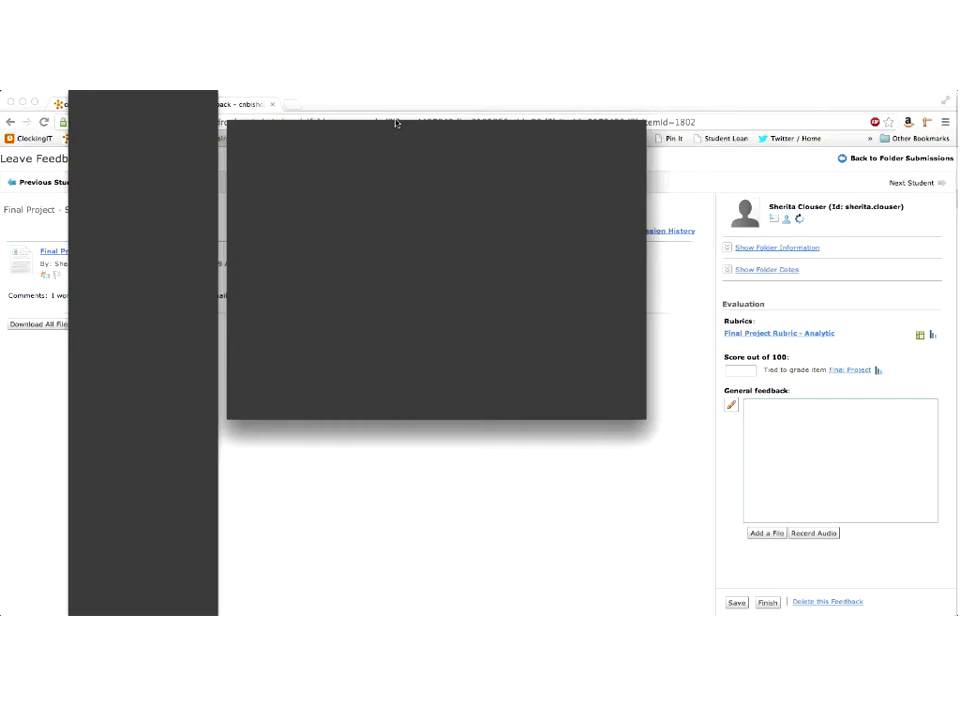
{"action": "left_click", "coordinate": [597, 436]}
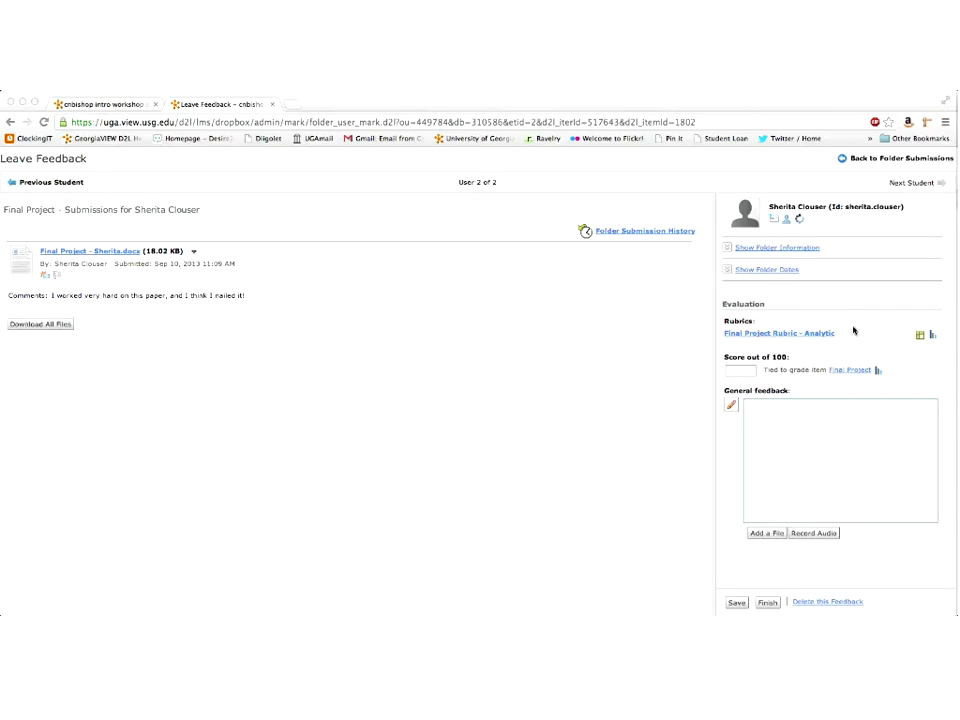
Open the Final Project Rubric - Analytic assessment for this submission and enlarge its window to show more criteria
{"action": "left_click", "coordinate": [795, 334]}
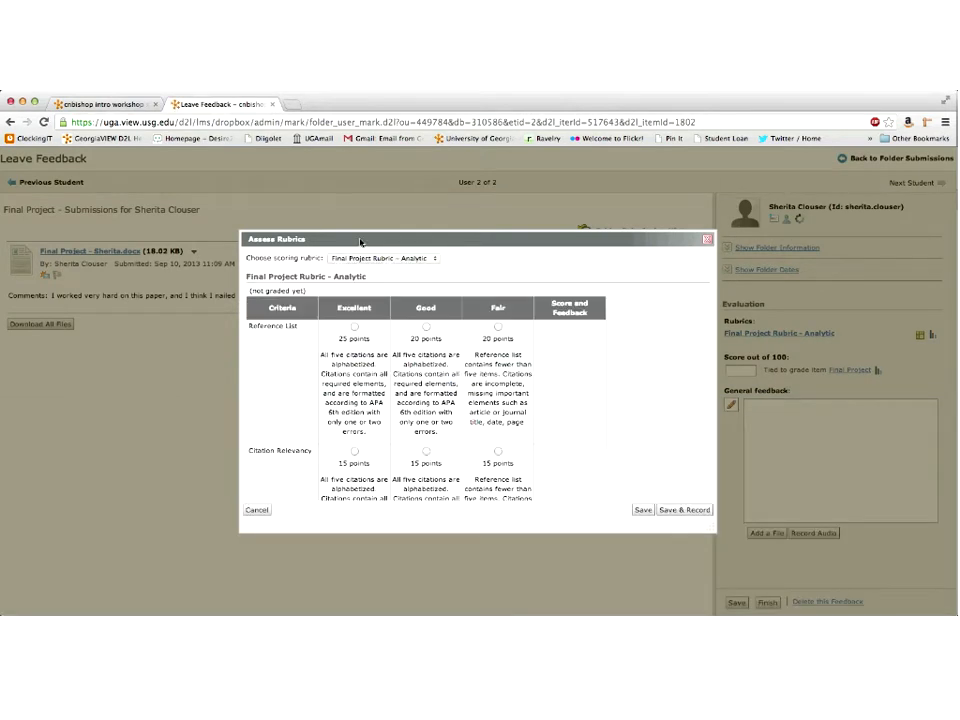
{"action": "left_click_drag", "start_coordinate": [360, 242], "coordinate": [310, 172]}
{"action": "left_click_drag", "start_coordinate": [660, 462], "coordinate": [722, 571]}
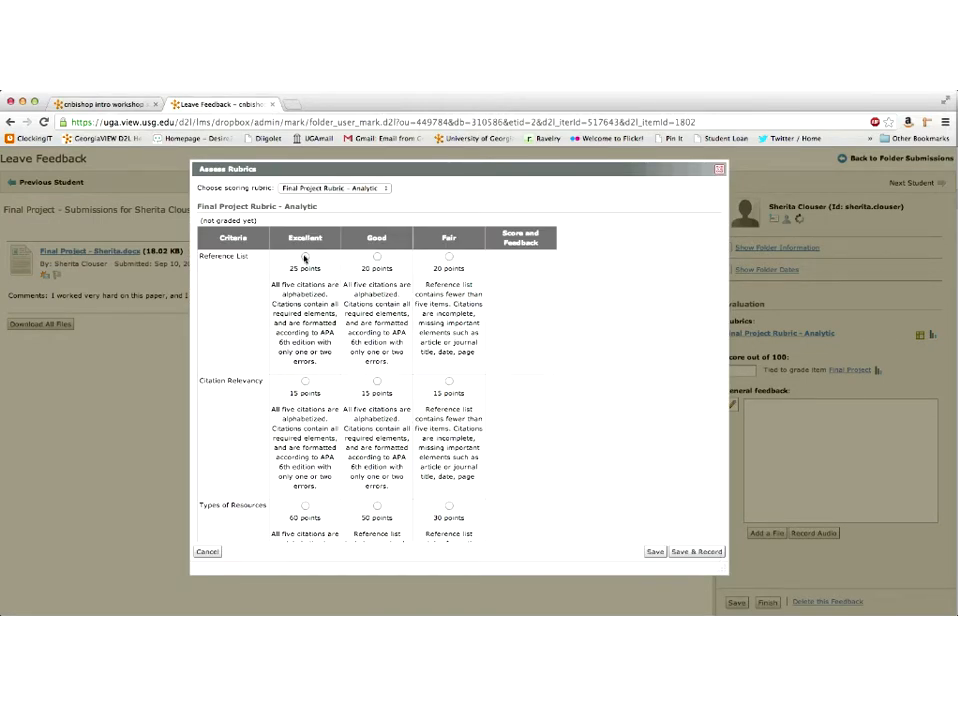
Rate Reference List as Excellent, Citation Relevancy as Good and Types of Resources as Excellent in the analytic rubric
{"action": "left_click", "coordinate": [305, 257]}
{"action": "left_click", "coordinate": [377, 382]}
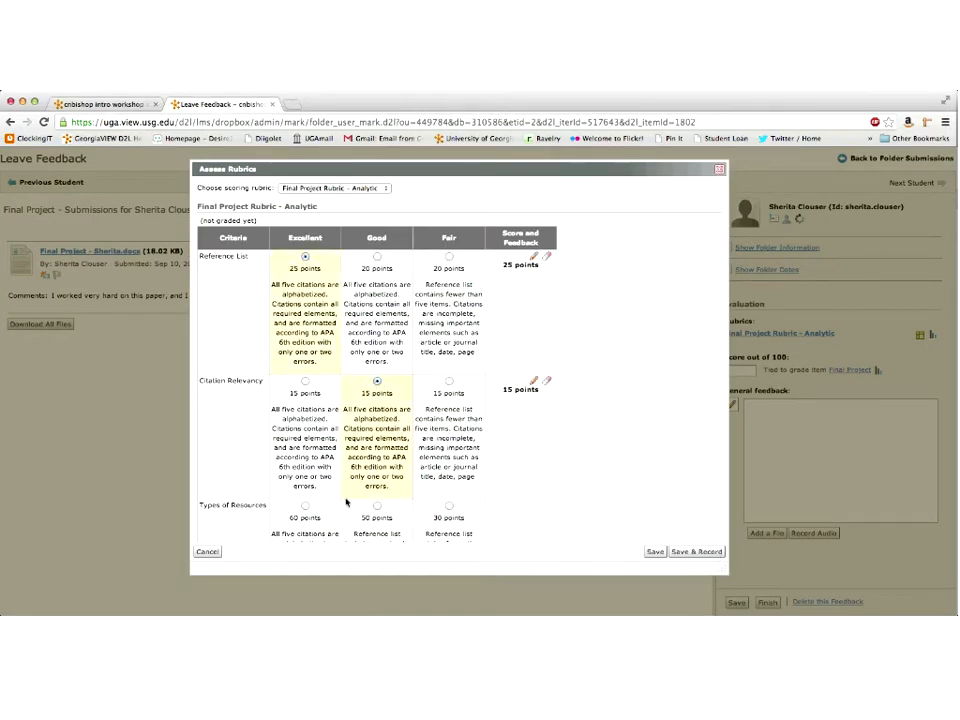
{"action": "left_click", "coordinate": [305, 506]}
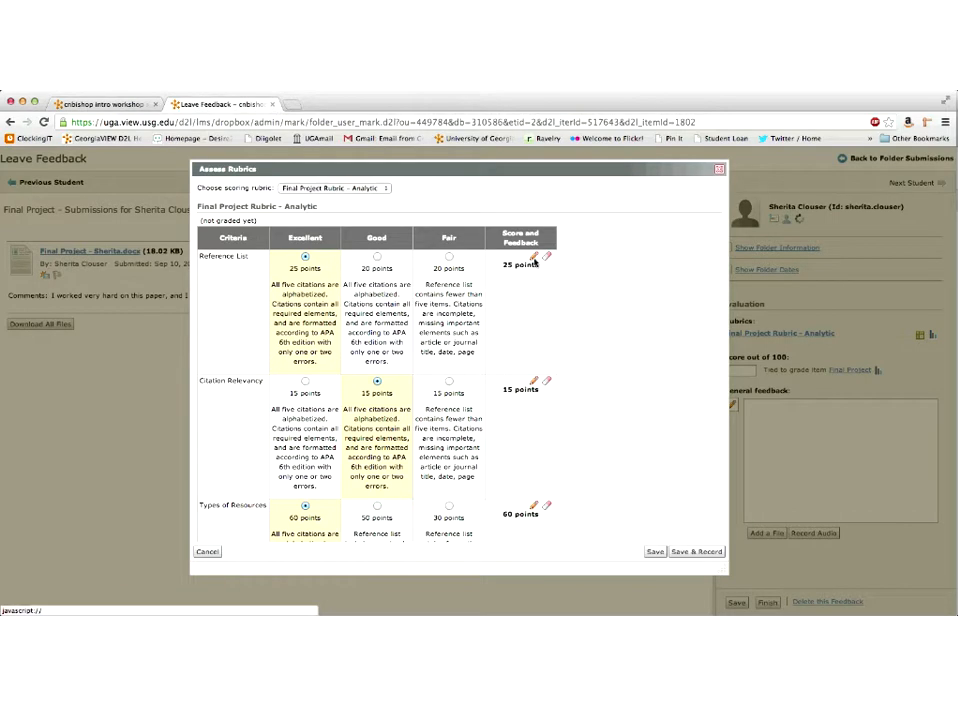
Override the Reference List score with 23 points, add the feedback "good work on you reference list." and save it
{"action": "left_click", "coordinate": [533, 257]}
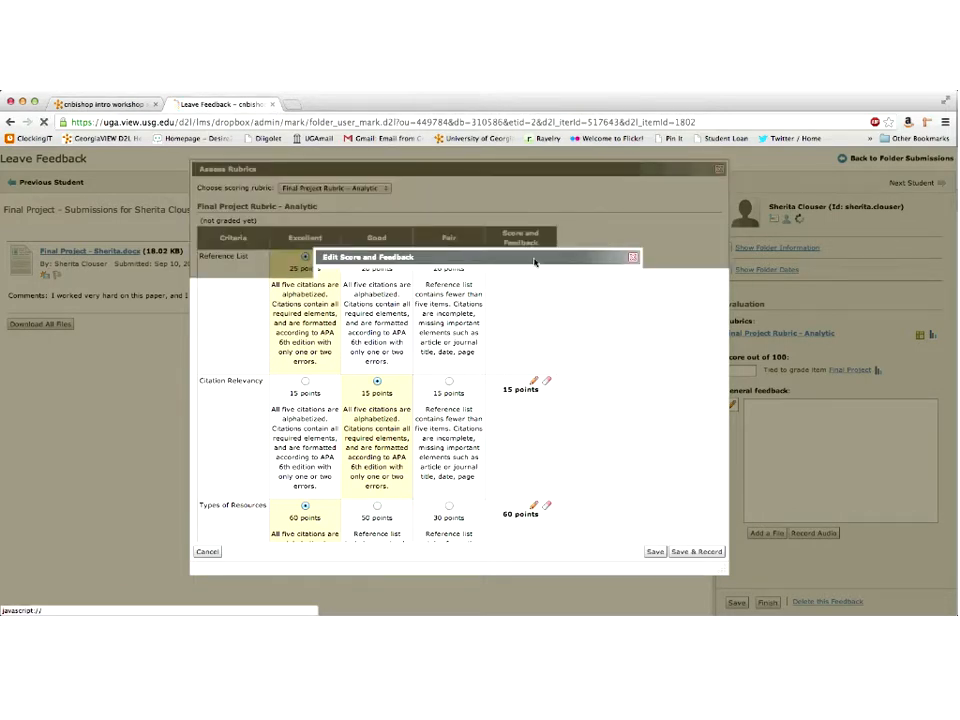
{"action": "left_click", "coordinate": [376, 305]}
{"action": "key", "text": "BackSpace"}
{"action": "type", "text": "3"}
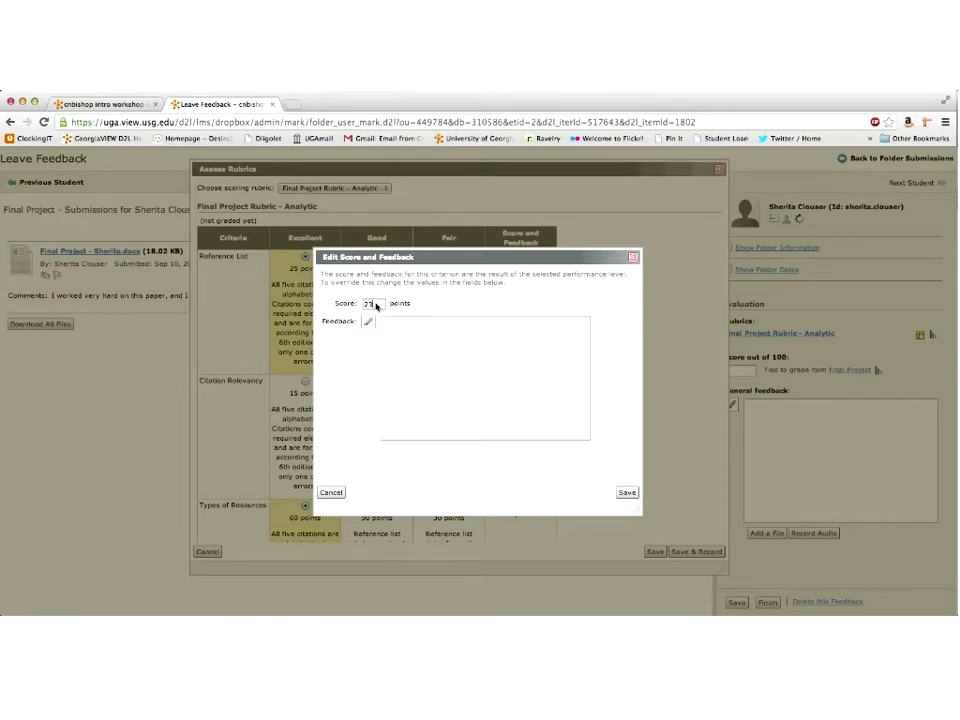
{"action": "left_click", "coordinate": [398, 336]}
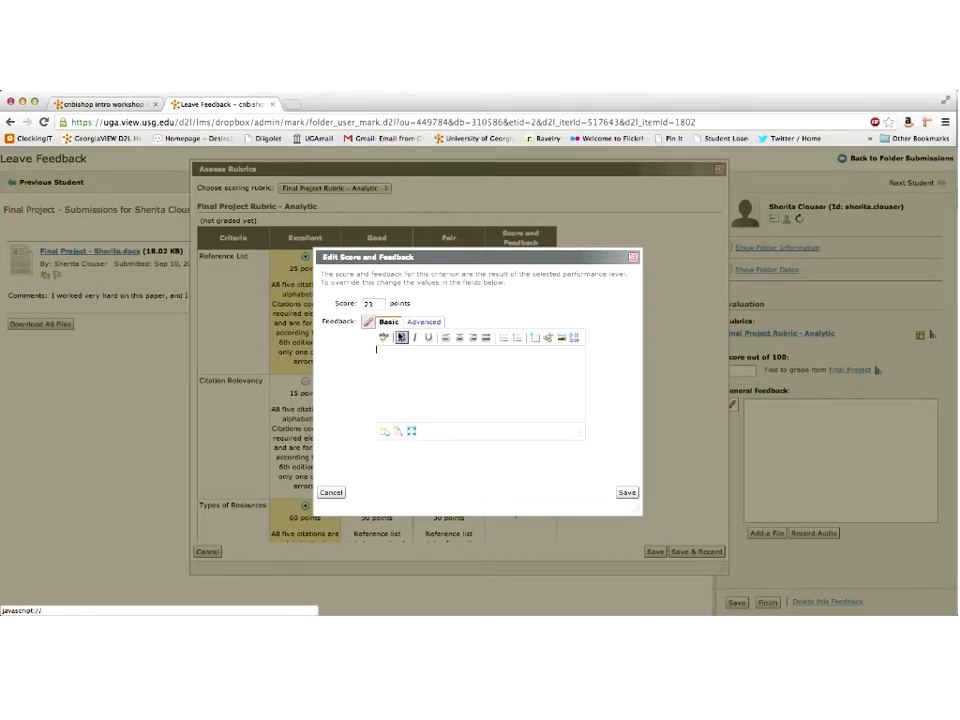
{"action": "type", "text": "good work only our r"}
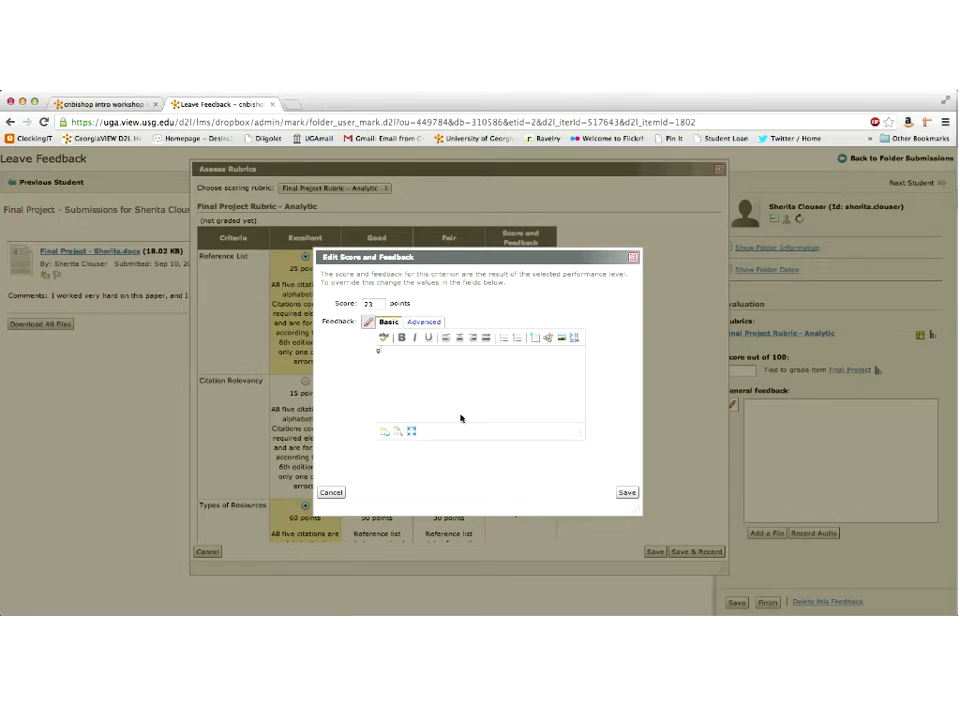
{"action": "key", "text": "BackSpace"}
{"action": "key", "text": "BackSpace"}
{"action": "key", "text": "BackSpace"}
{"action": "key", "text": "BackSpace"}
{"action": "key", "text": "BackSpace"}
{"action": "key", "text": "BackSpace"}
{"action": "key", "text": "BackSpace"}
{"action": "key", "text": "BackSpace"}
{"action": "type", "text": "you reference list."}
{"action": "left_click", "coordinate": [626, 493]}
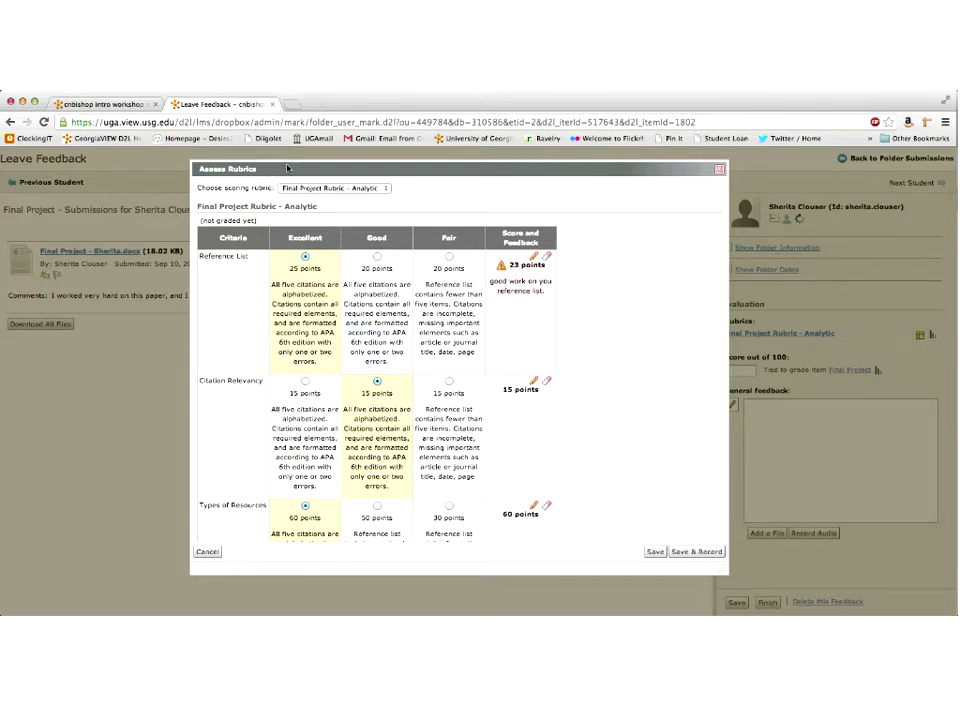
Check the overall score and feedback transfer option at the end of the rubric, and save and record the assessment
{"action": "left_click_drag", "start_coordinate": [287, 168], "coordinate": [394, 156]}
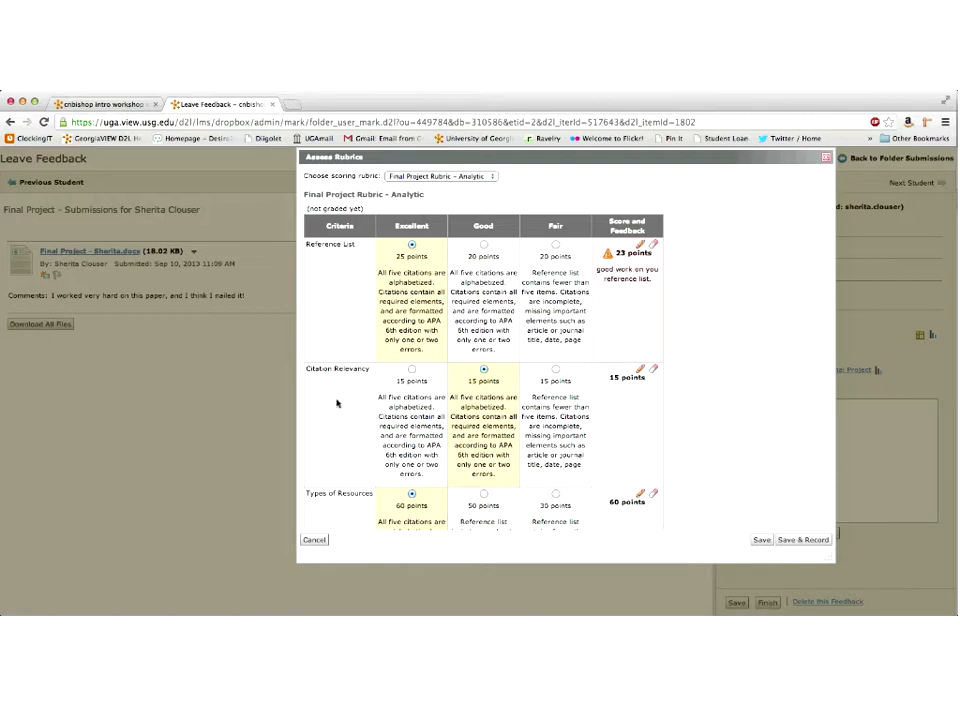
{"action": "scroll", "coordinate": [478, 405], "scroll_direction": "down", "scroll_amount": 2}
{"action": "scroll", "coordinate": [478, 405], "scroll_direction": "down", "scroll_amount": 2}
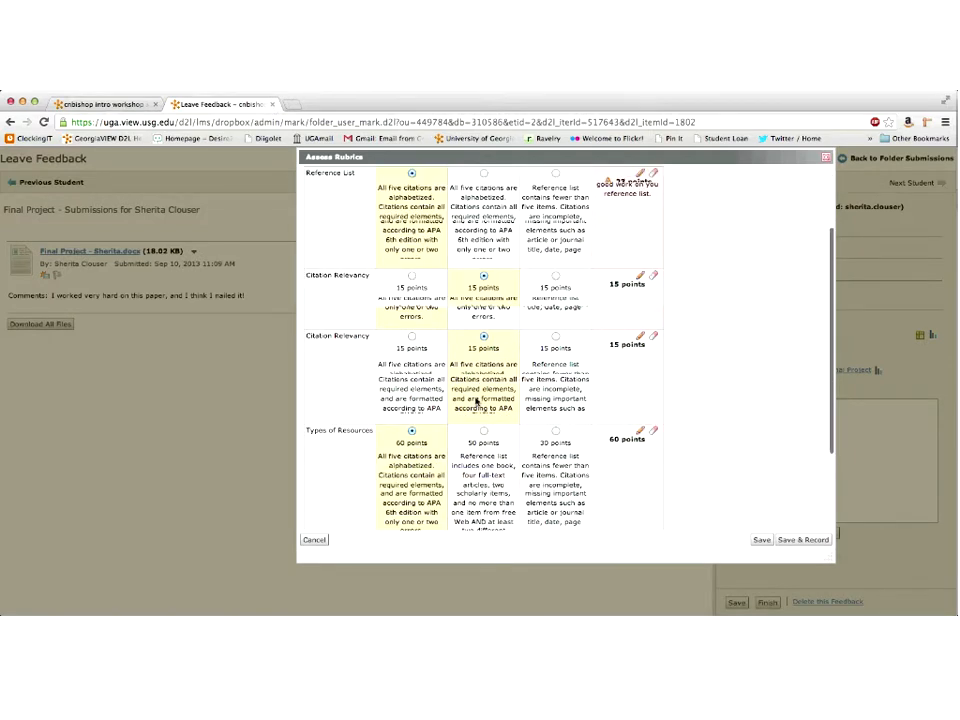
{"action": "scroll", "coordinate": [476, 400], "scroll_direction": "down", "scroll_amount": 4}
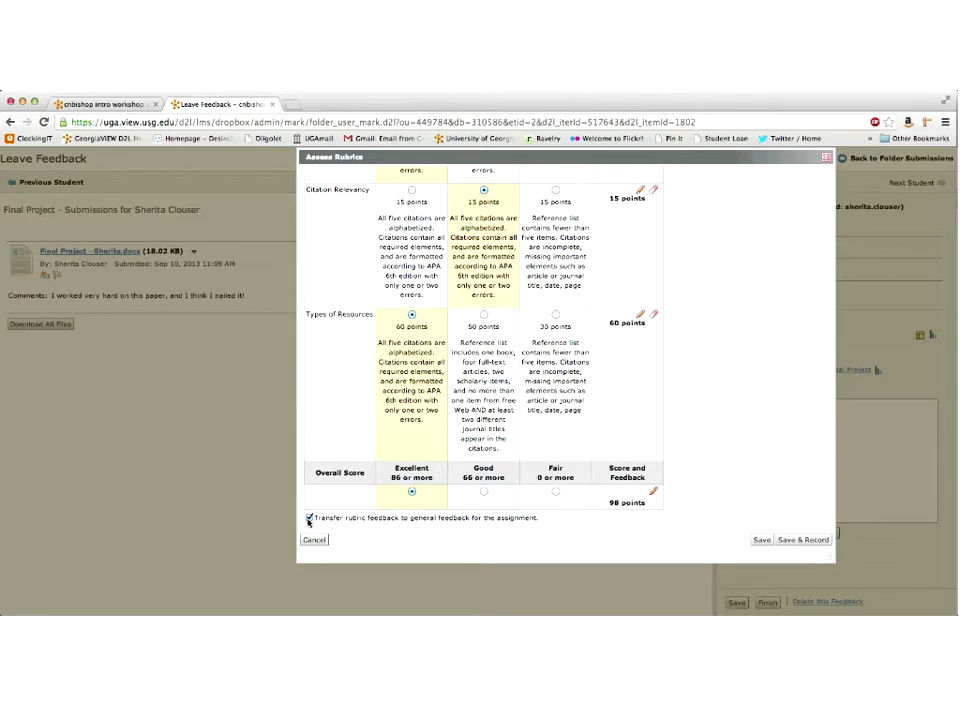
{"action": "left_click", "coordinate": [796, 540]}
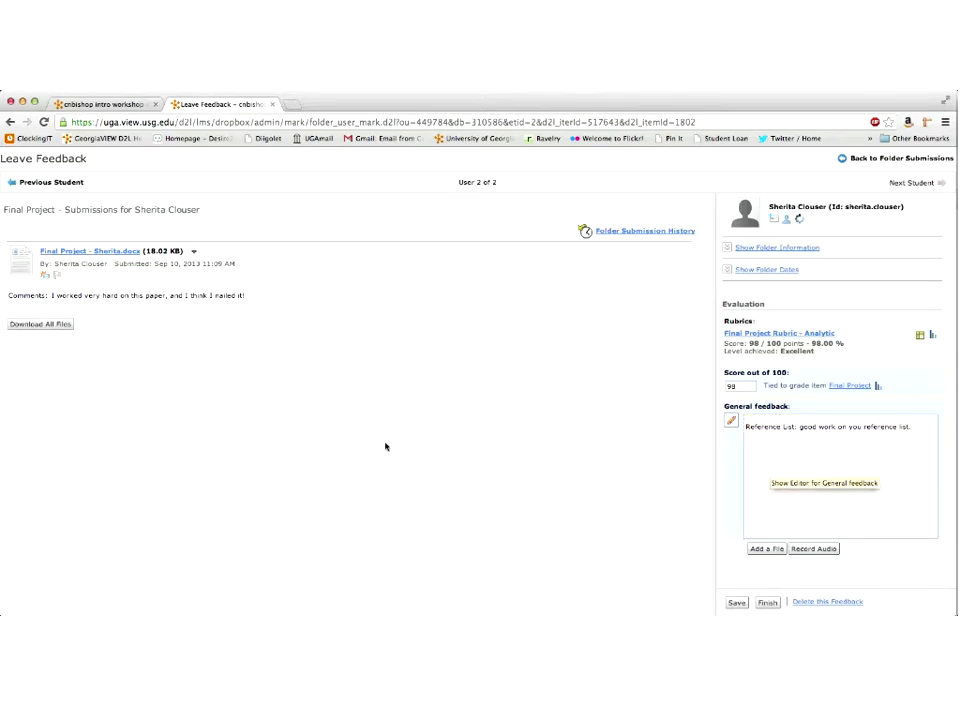
View the student's submitted Final Project document, add a "Good job" line with the student's first name to the general feedback, and save
{"action": "mouse_move", "coordinate": [2, 422]}
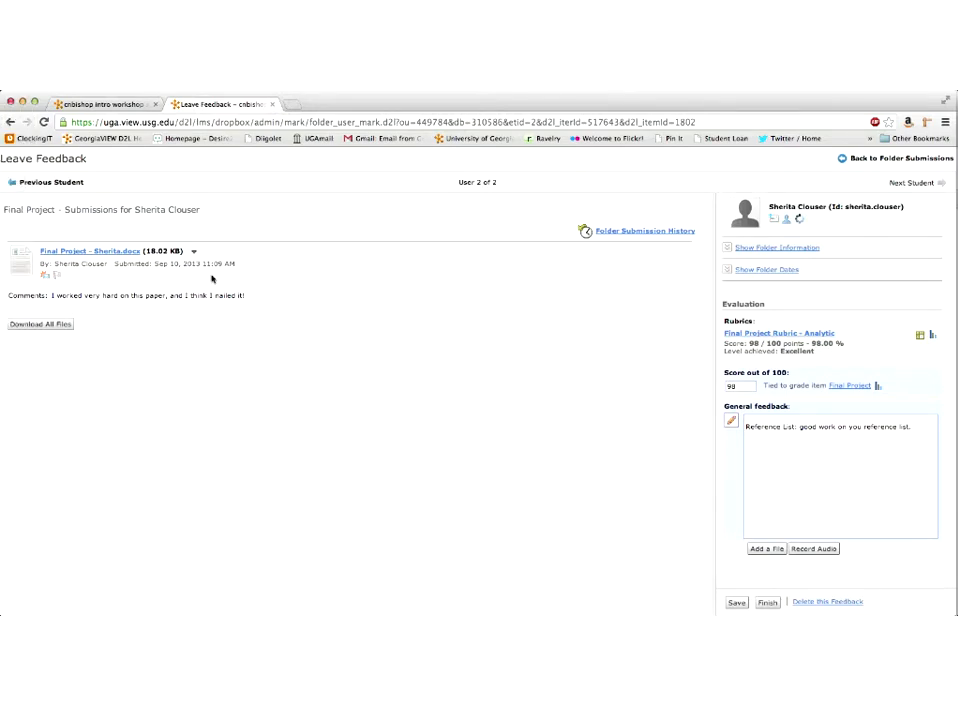
{"action": "left_click", "coordinate": [104, 251]}
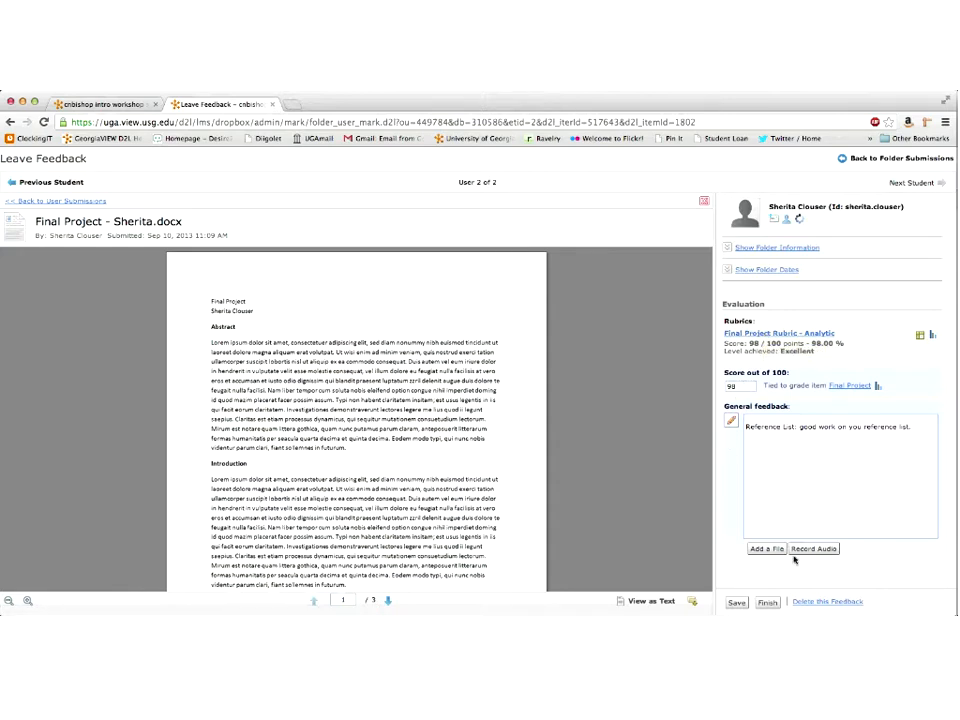
{"action": "left_click", "coordinate": [842, 437]}
{"action": "type", "text": ". "}
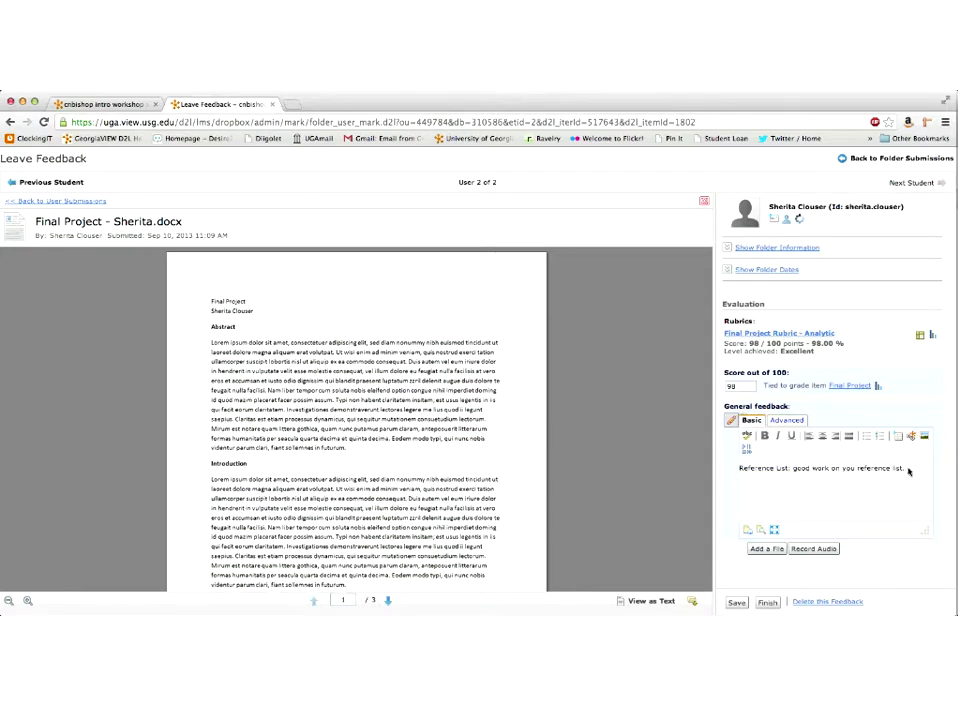
{"action": "type", "text": "Good job, Sherry!"}
{"action": "left_click", "coordinate": [737, 603]}
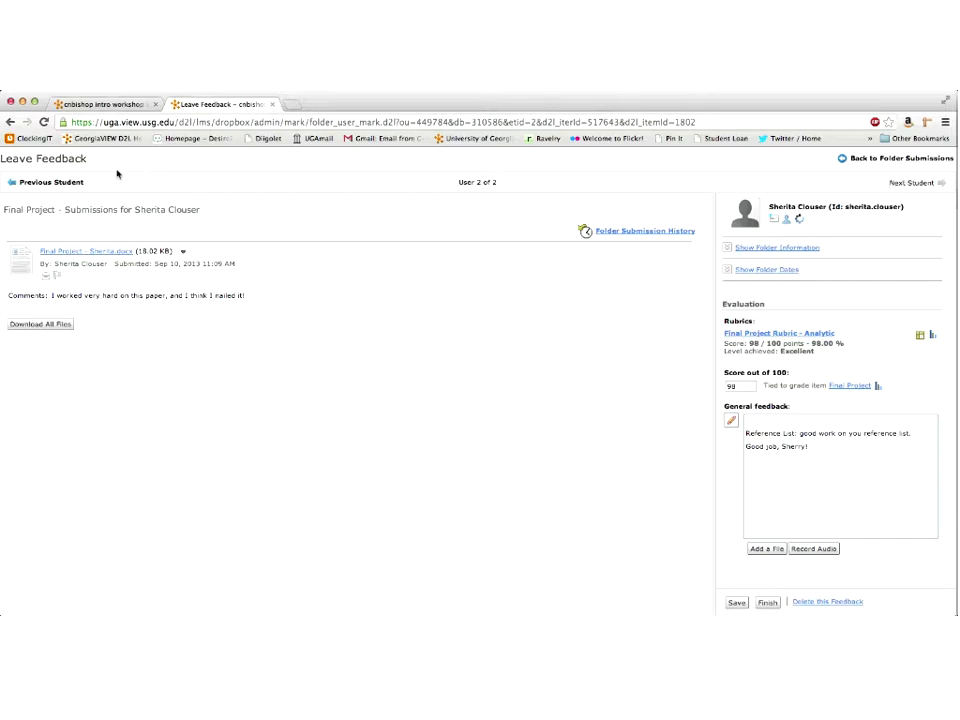
Look at the previous student's feedback, return to the folder submissions, and view the course grades
{"action": "left_click", "coordinate": [9, 184]}
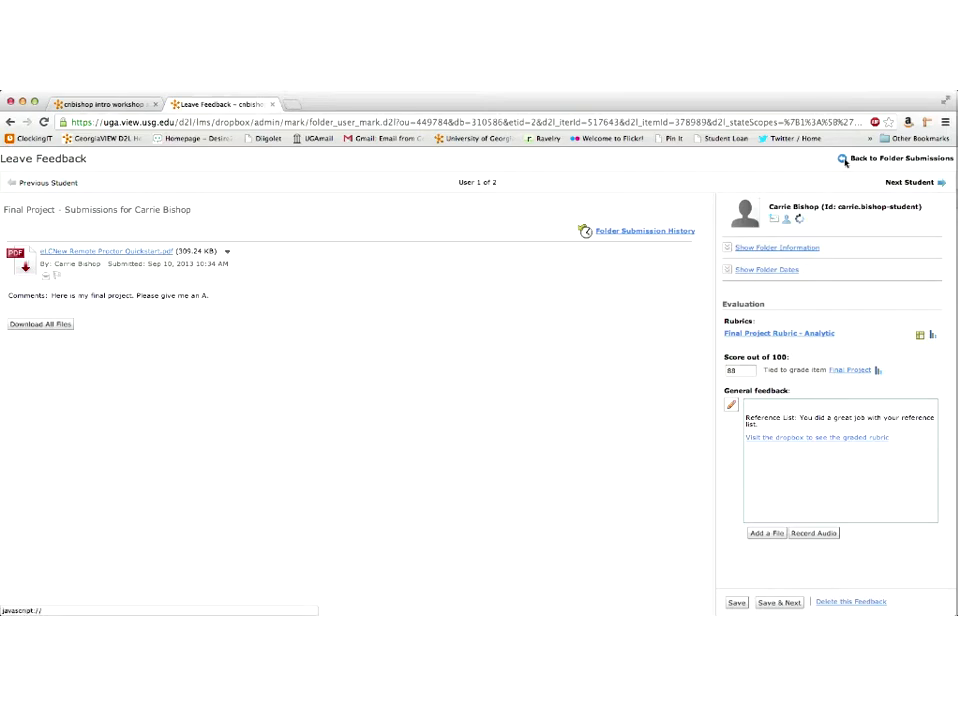
{"action": "left_click", "coordinate": [844, 161]}
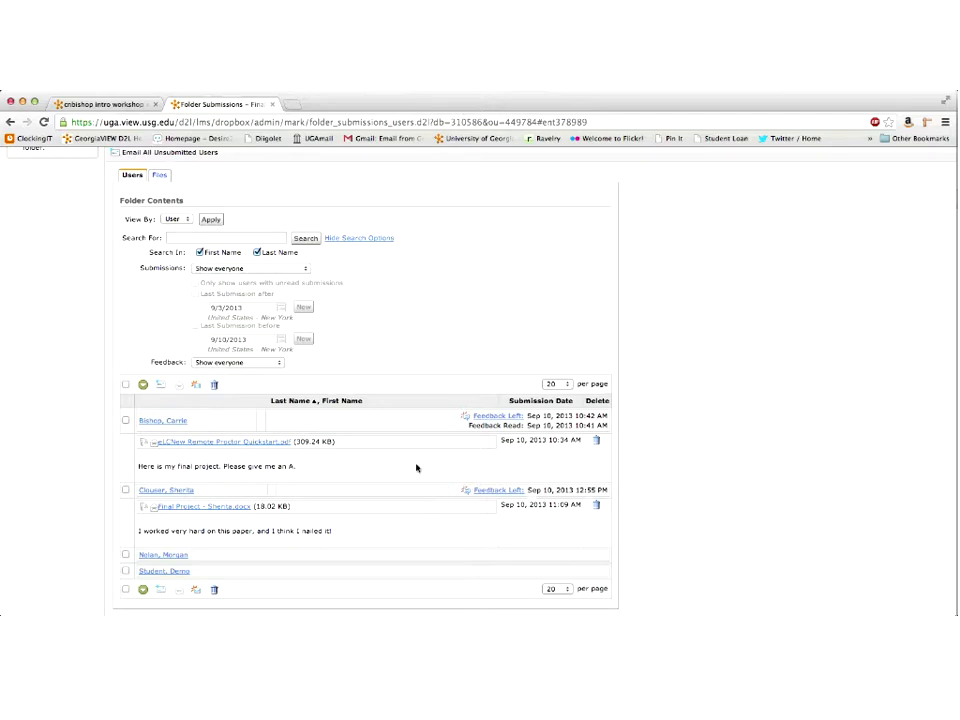
{"action": "scroll", "coordinate": [401, 464], "scroll_direction": "up", "scroll_amount": 1}
{"action": "scroll", "coordinate": [401, 464], "scroll_direction": "up", "scroll_amount": 3}
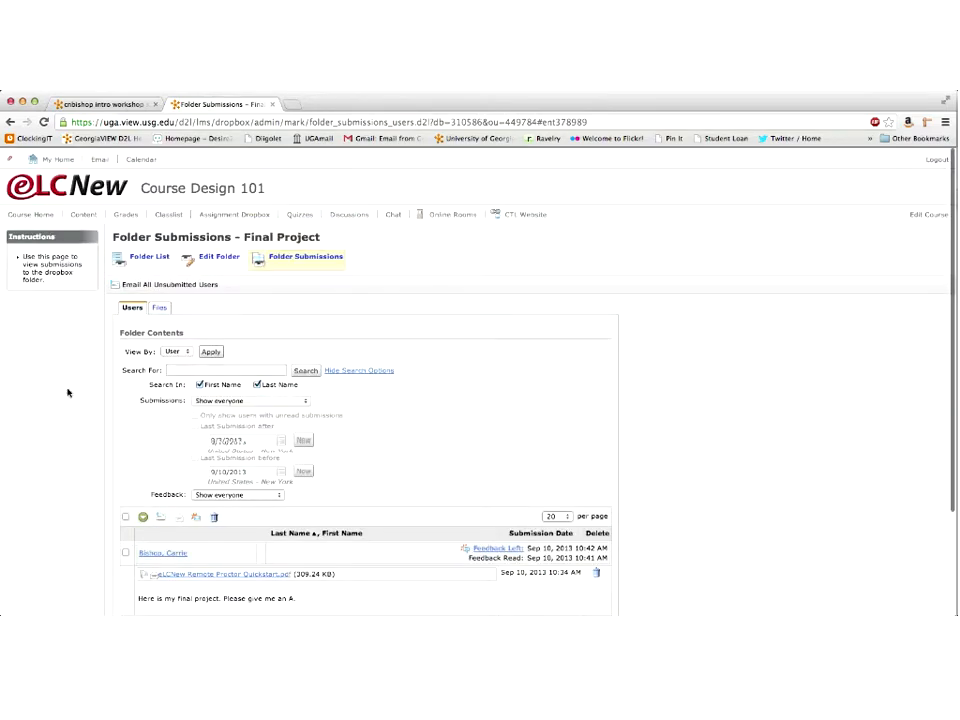
{"action": "left_click", "coordinate": [124, 214]}
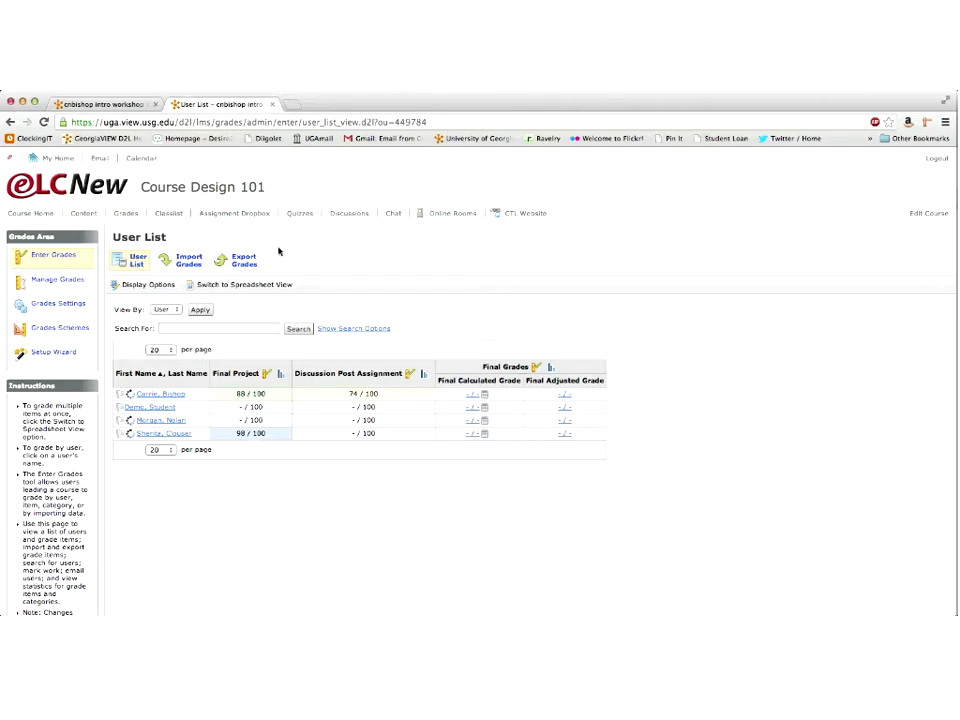
Return to the Final Project dropbox submissions and reopen the feedback left for the student just graded
{"action": "left_click", "coordinate": [235, 215]}
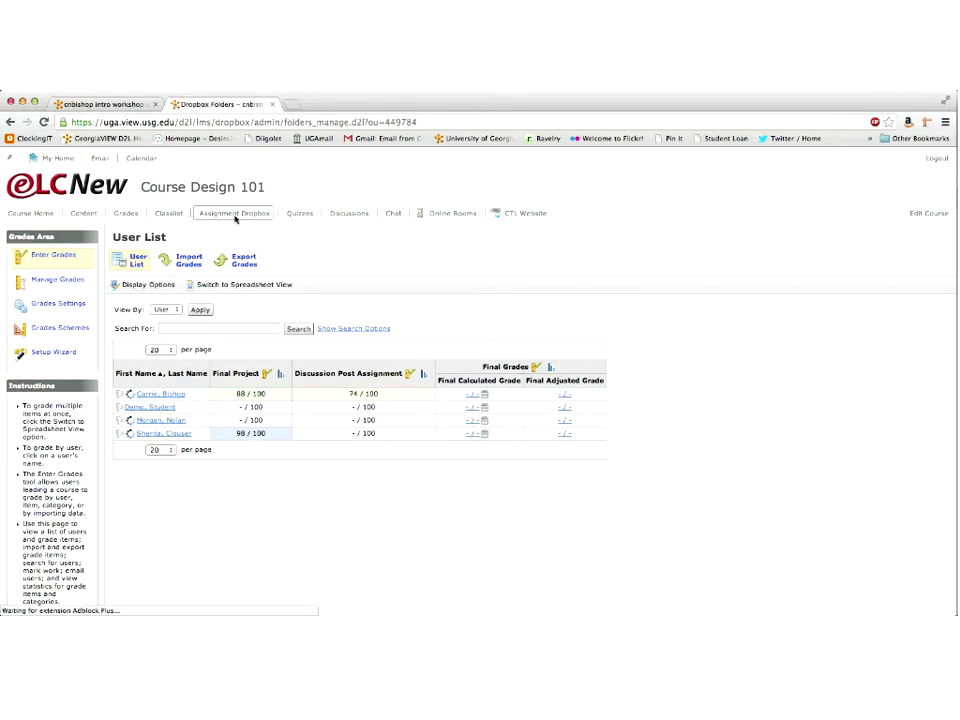
{"action": "left_click", "coordinate": [155, 371]}
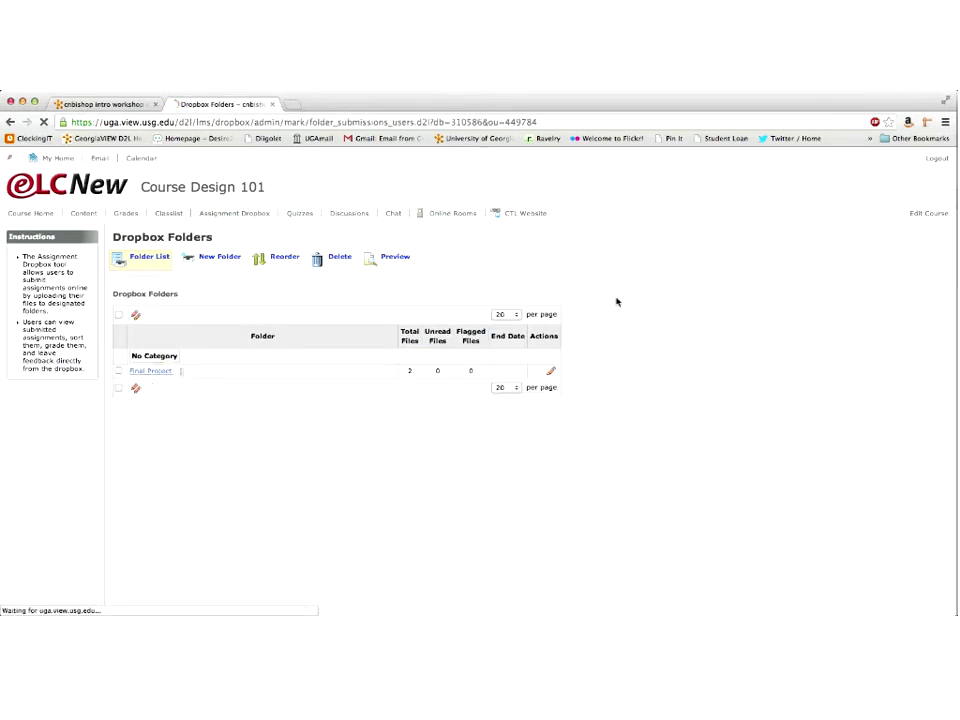
{"action": "scroll", "coordinate": [424, 348], "scroll_direction": "down", "scroll_amount": 1}
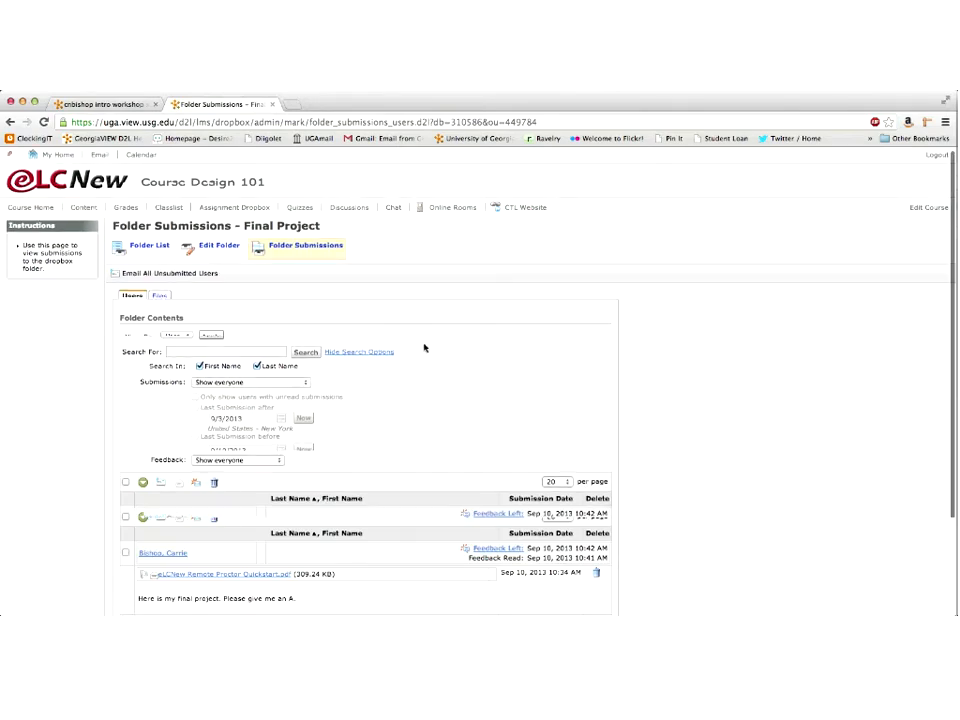
{"action": "scroll", "coordinate": [424, 347], "scroll_direction": "down", "scroll_amount": 2}
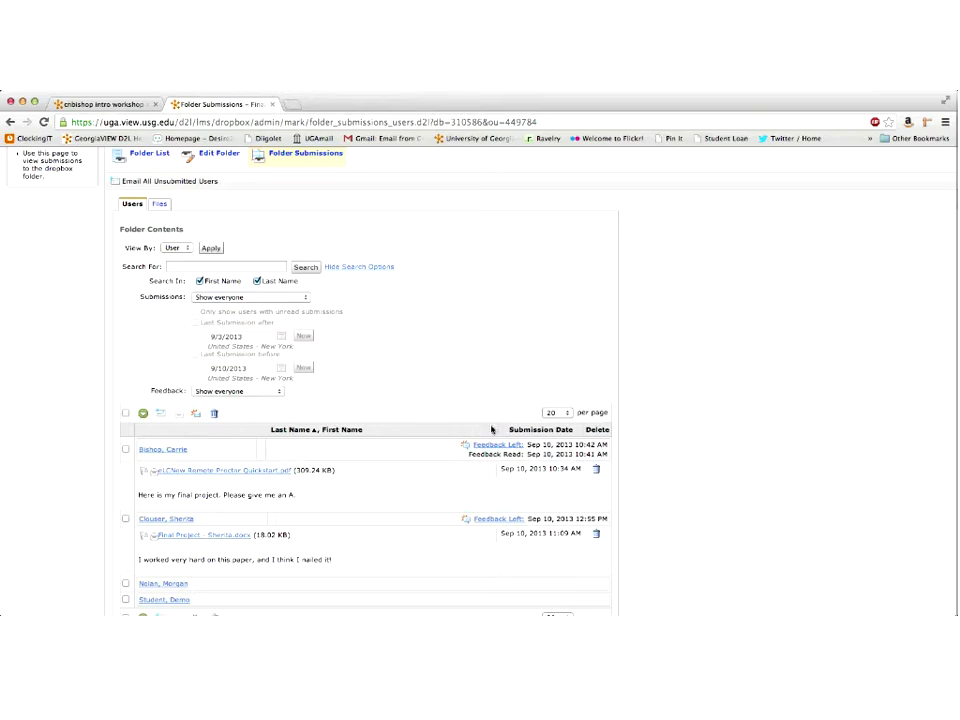
{"action": "left_click", "coordinate": [499, 519]}
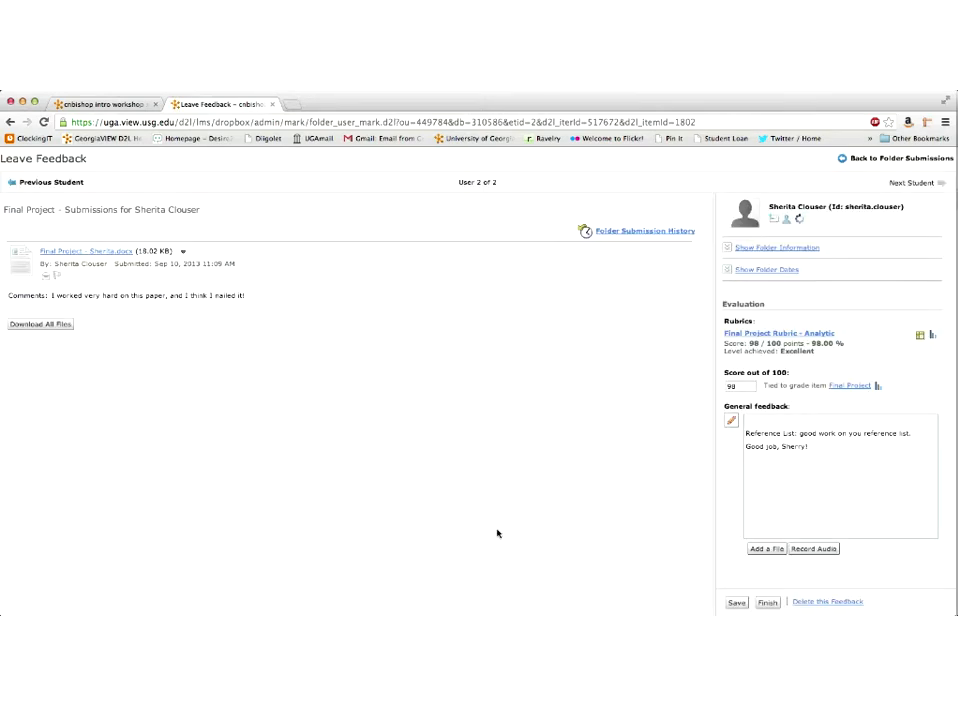
Add "Visit the assignment dropbox to see the graded rubric." to the general feedback and save it while returning to the submissions
{"action": "left_click", "coordinate": [814, 452]}
{"action": "key", "text": "Return"}
{"action": "type", "text": "Visit t"}
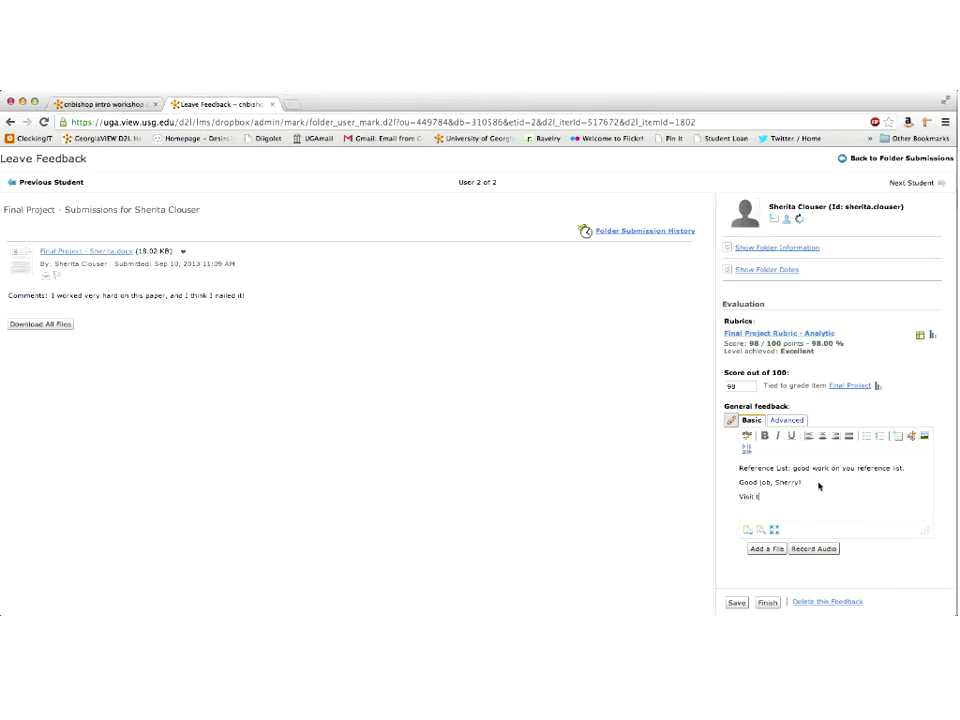
{"action": "type", "text": "he fssignment dropbox to see the graded rubric."}
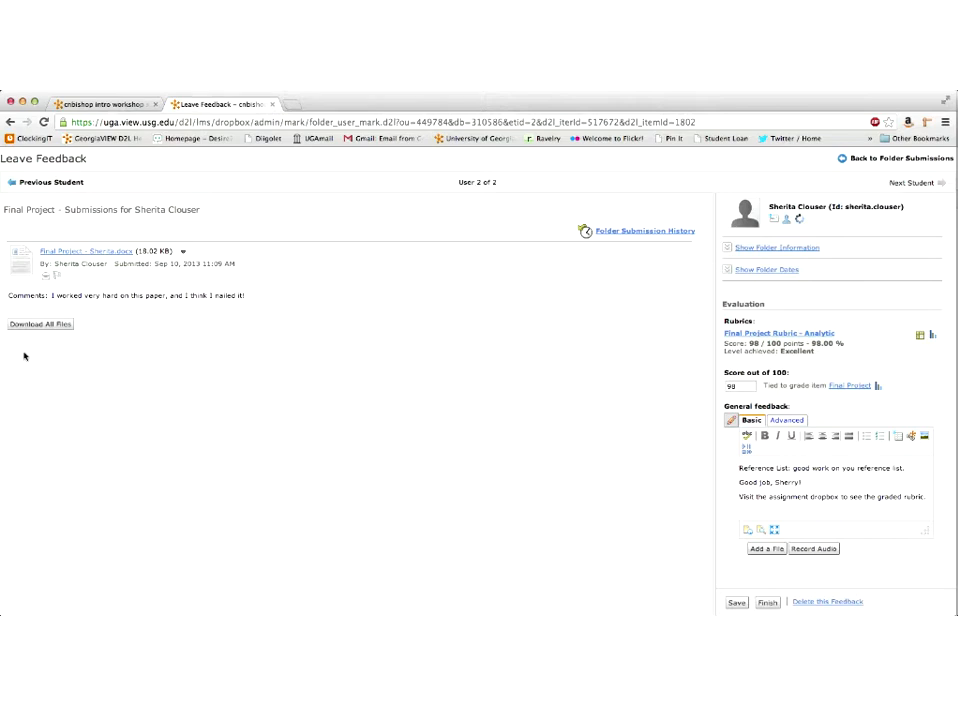
{"action": "mouse_move", "coordinate": [4, 280]}
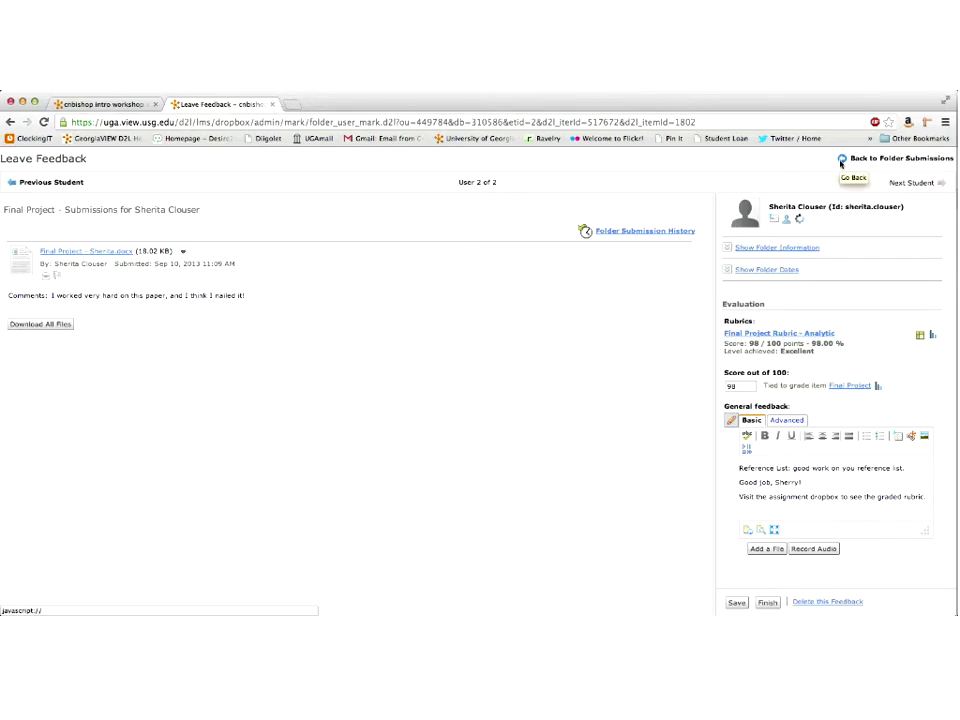
{"action": "left_click", "coordinate": [840, 162]}
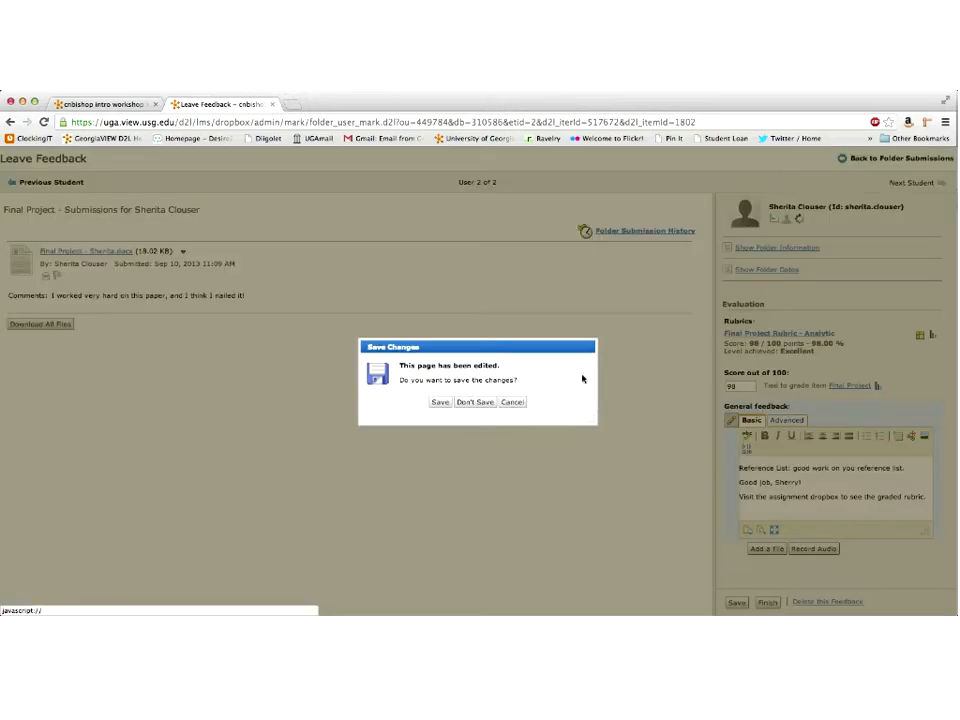
{"action": "left_click", "coordinate": [438, 402]}
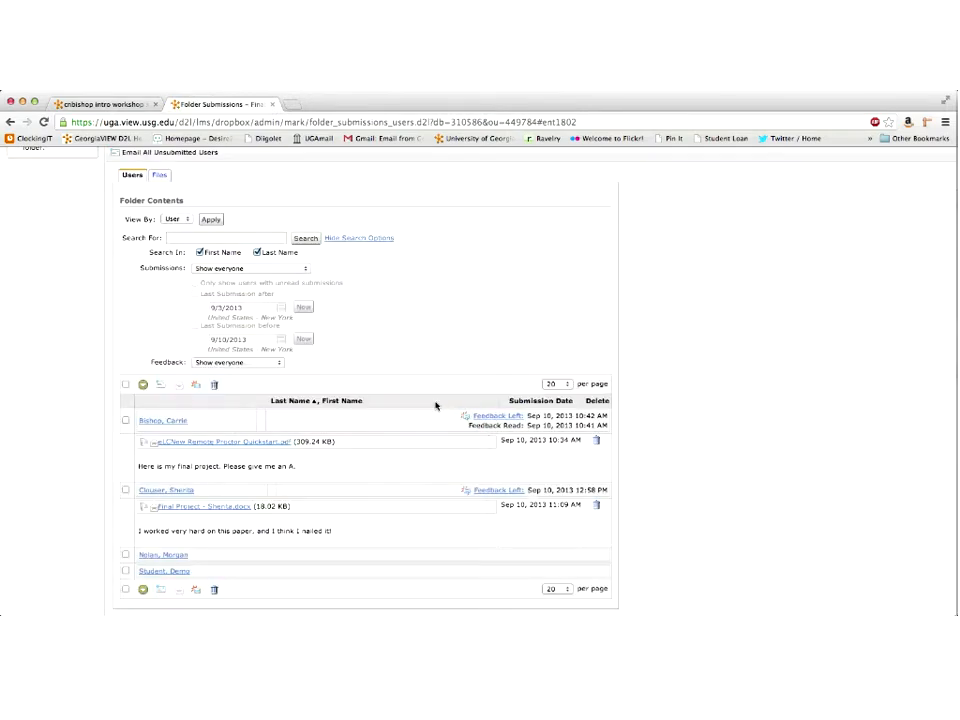
Open the course grades, look at the Discussion Post Assignment grade item, and return to the grade entry list
{"action": "scroll", "coordinate": [435, 405], "scroll_direction": "up", "scroll_amount": 3}
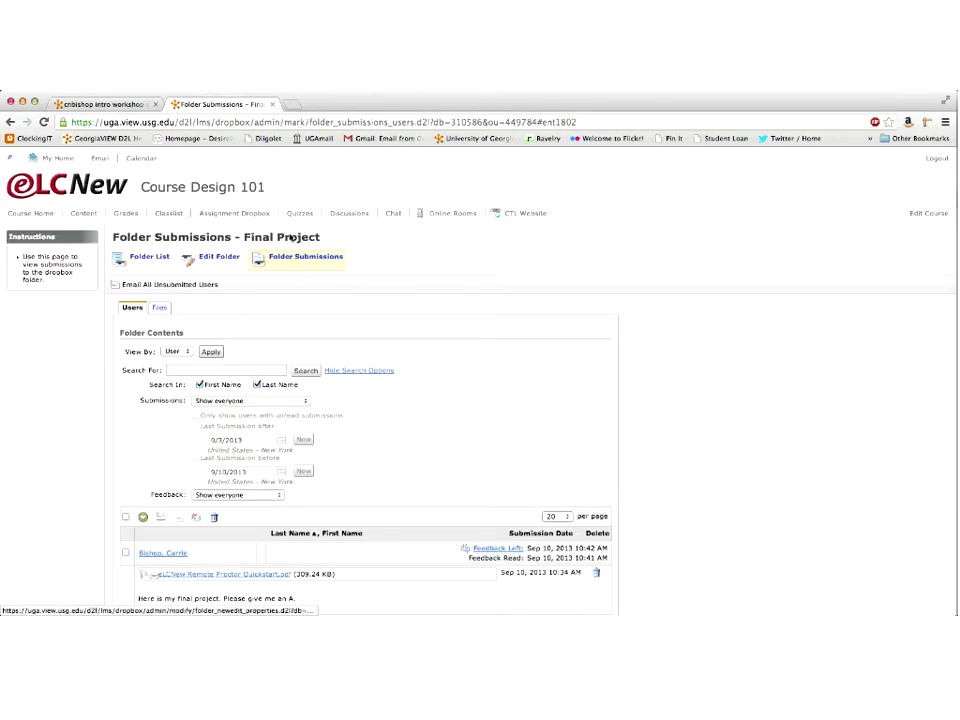
{"action": "left_click", "coordinate": [30, 214]}
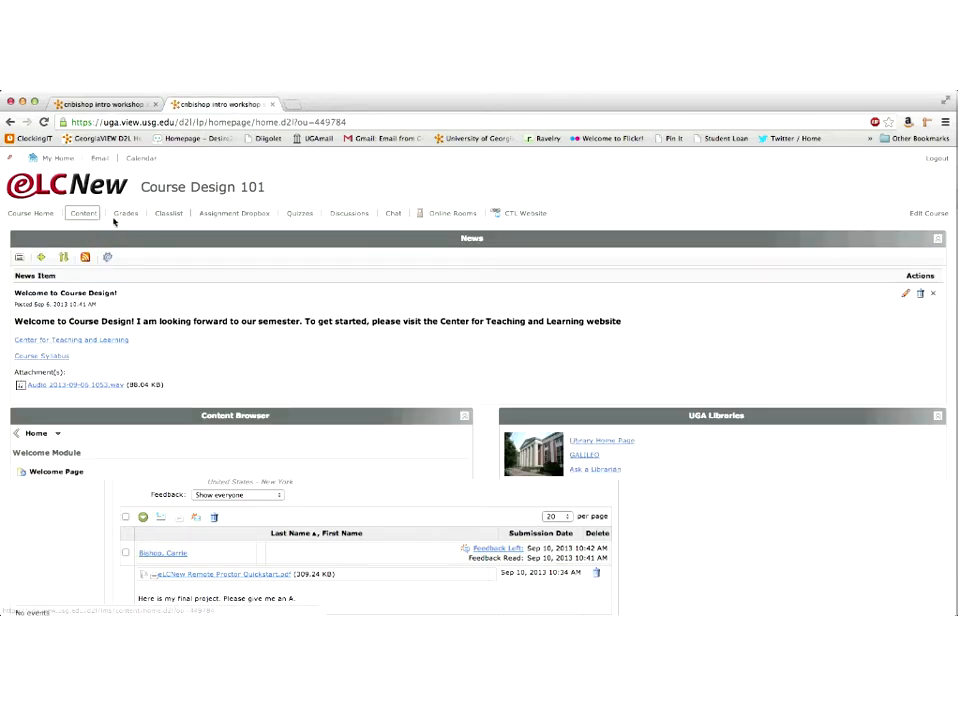
{"action": "left_click", "coordinate": [117, 217]}
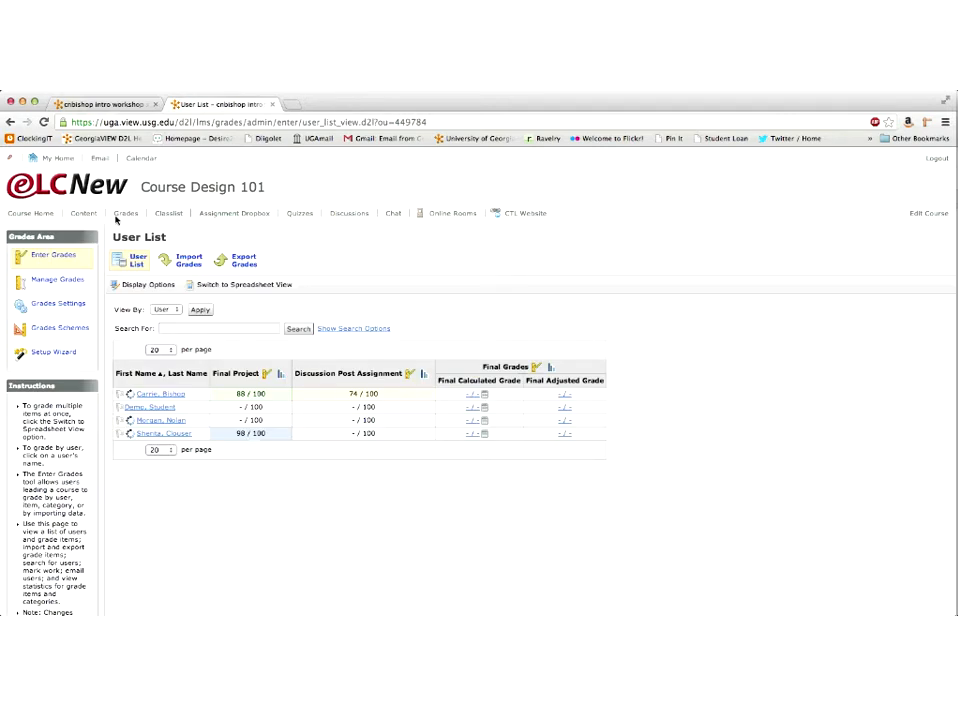
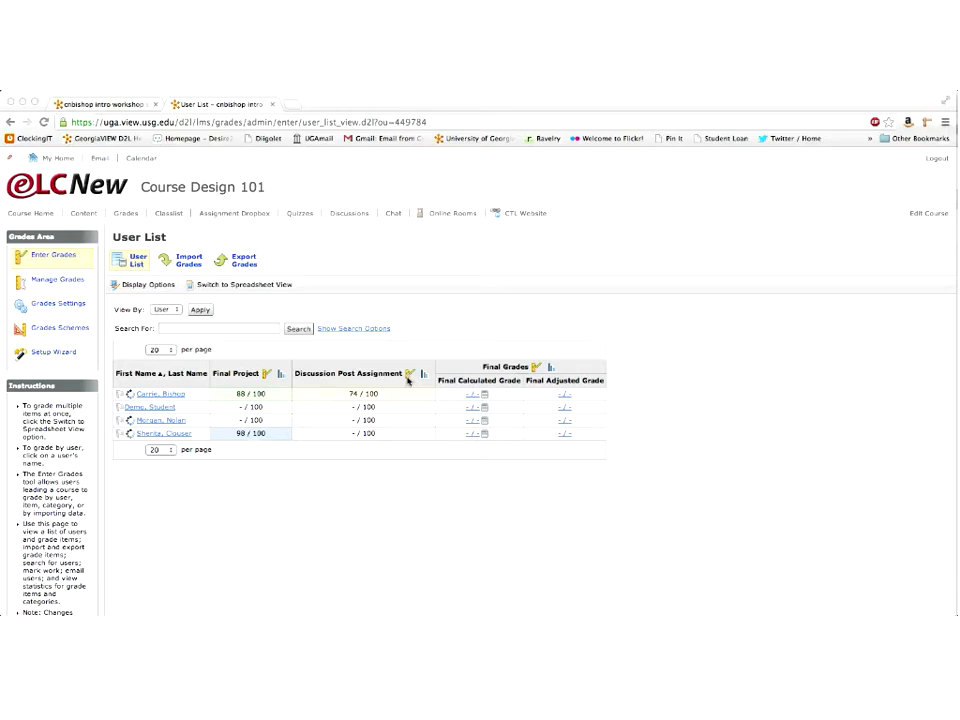
{"action": "left_click", "coordinate": [409, 374]}
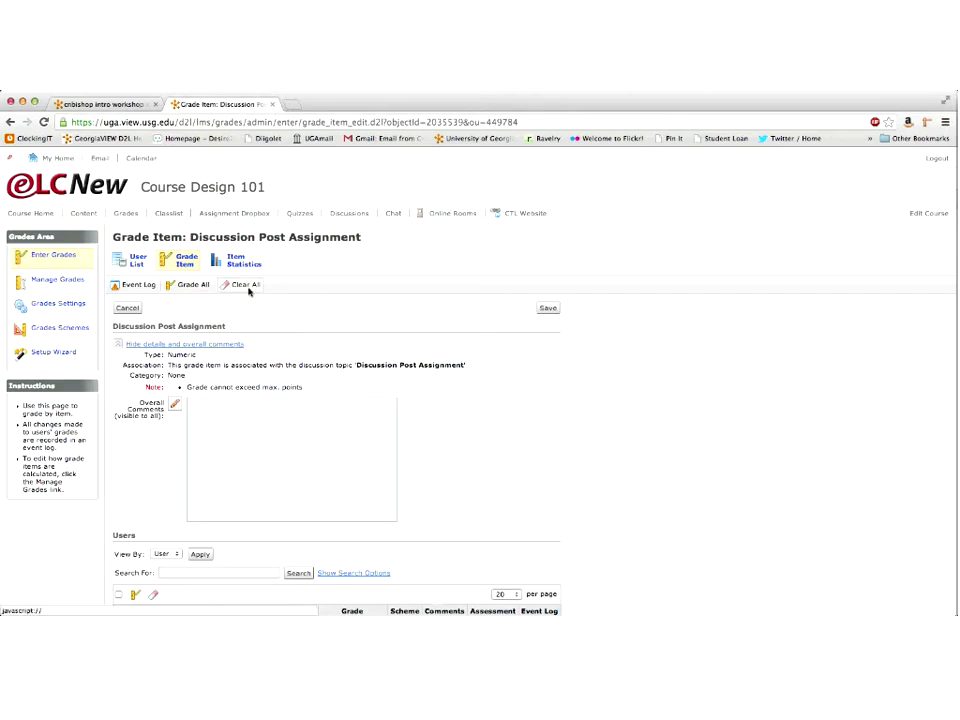
{"action": "left_click", "coordinate": [45, 257]}
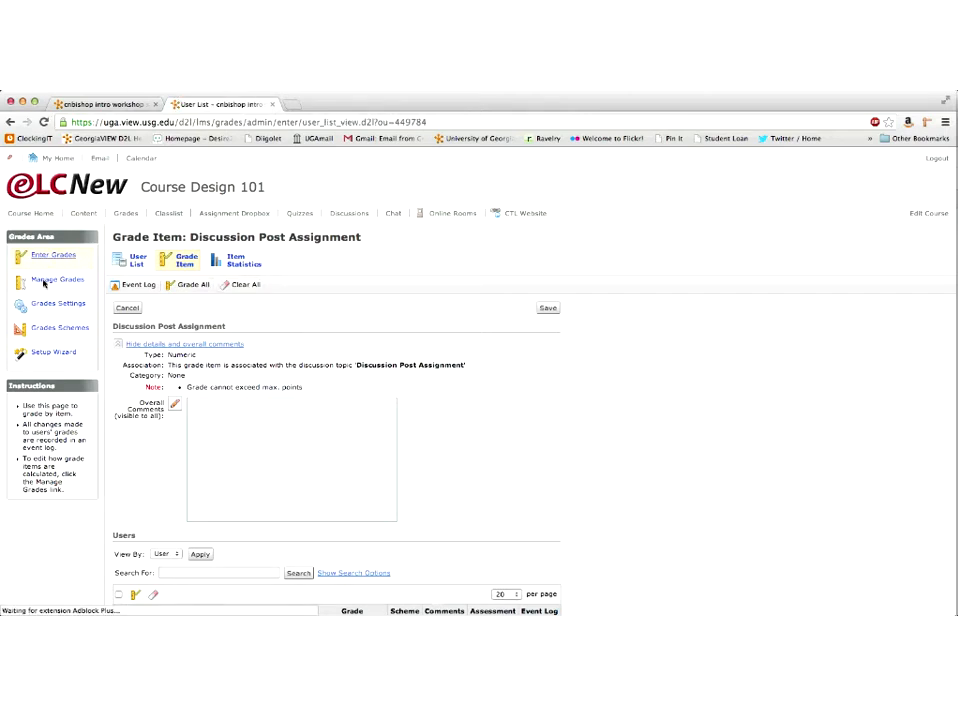
Open the Discussion Post Assignment grade item for editing, review its maximum points and attached rubric, and save it
{"action": "left_click", "coordinate": [47, 282]}
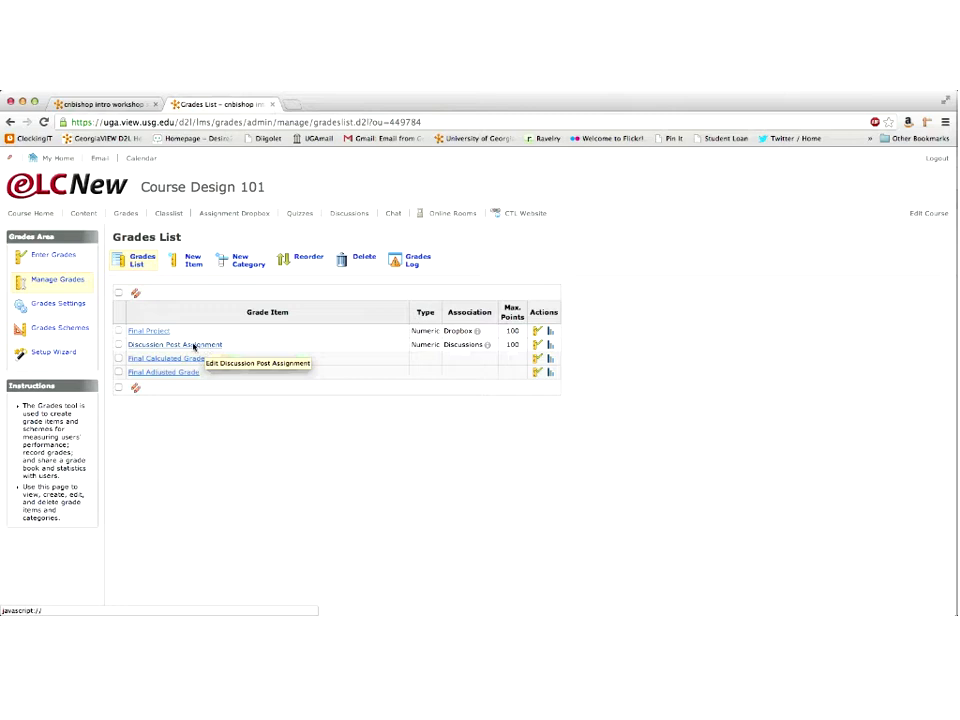
{"action": "left_click", "coordinate": [178, 346]}
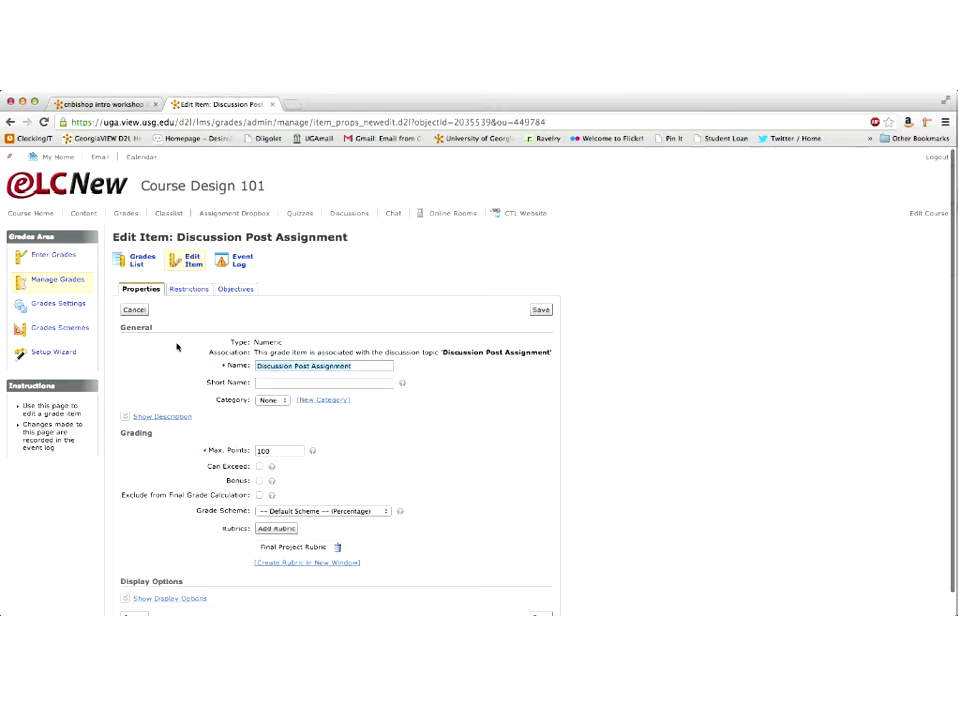
{"action": "scroll", "coordinate": [180, 350], "scroll_direction": "down", "scroll_amount": 1}
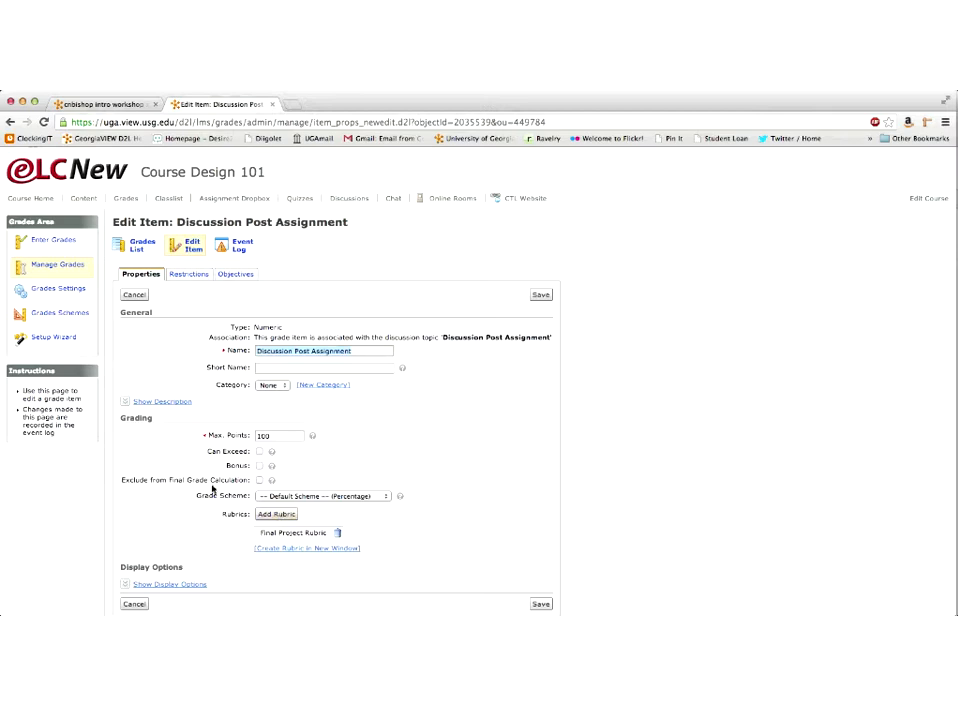
{"action": "double_click", "coordinate": [289, 437]}
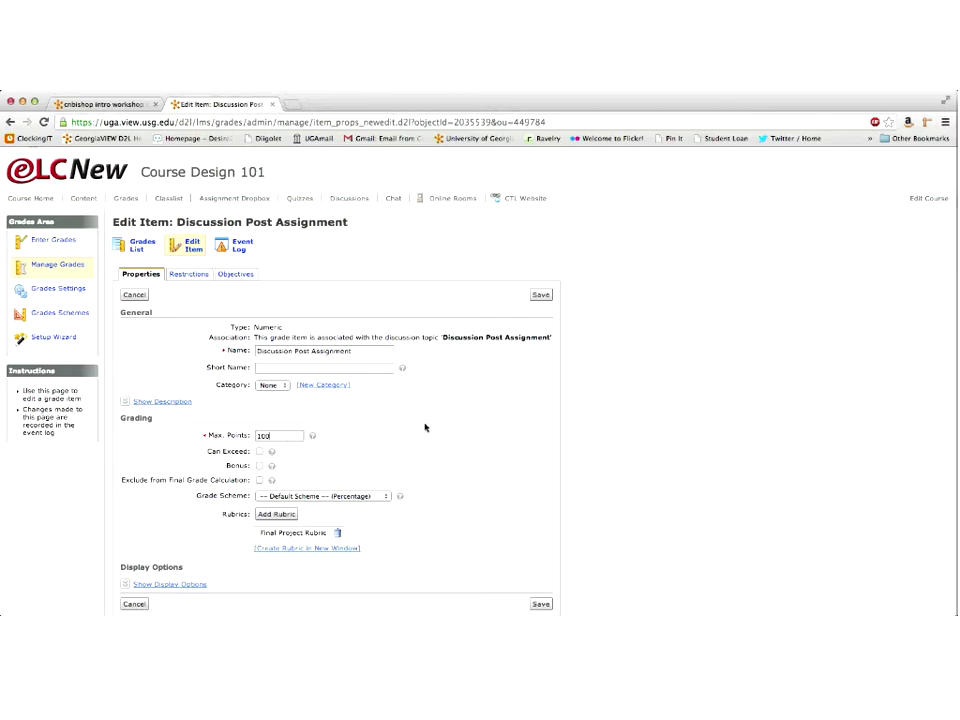
{"action": "left_click", "coordinate": [541, 296]}
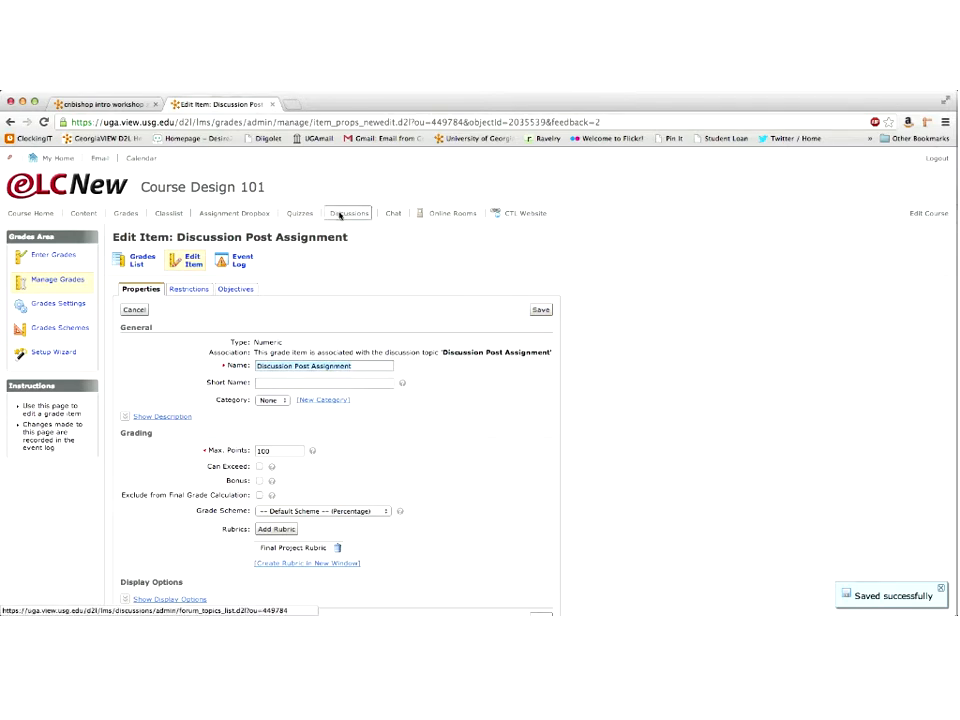
Open the Discussion Post Assignment topic's assessment settings, check its linked grade item and rubric, and save them
{"action": "left_click", "coordinate": [342, 214]}
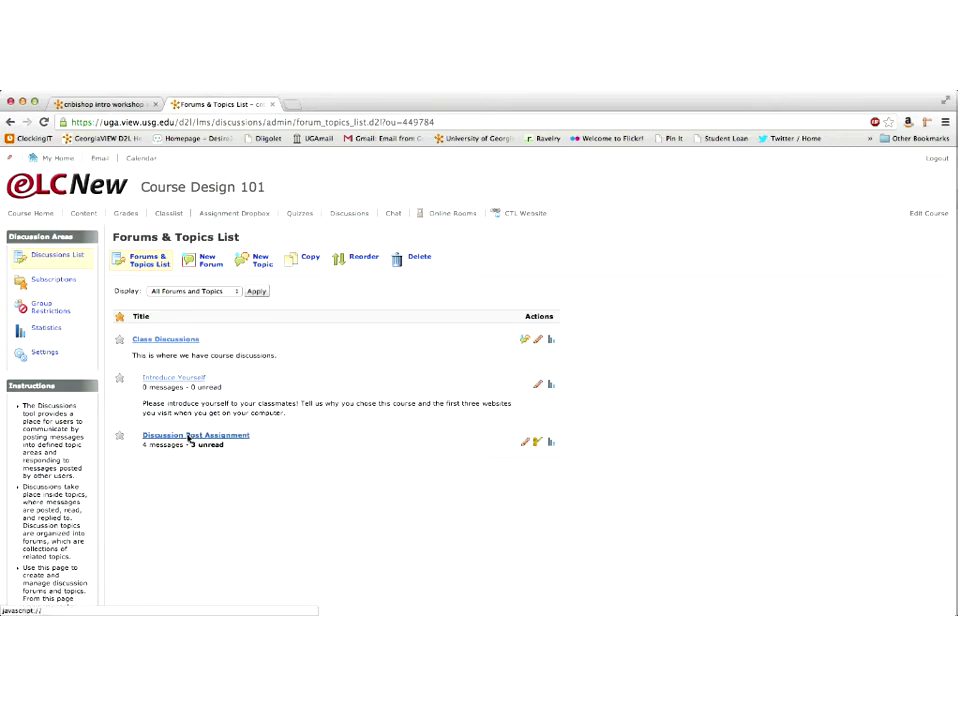
{"action": "left_click", "coordinate": [523, 444]}
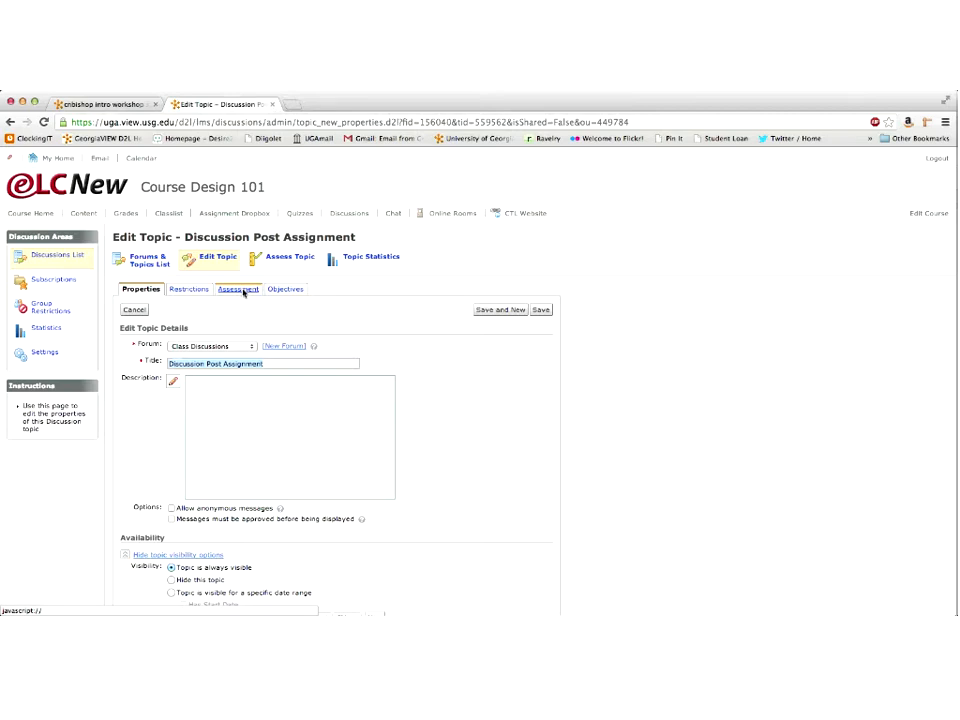
{"action": "left_click", "coordinate": [241, 290]}
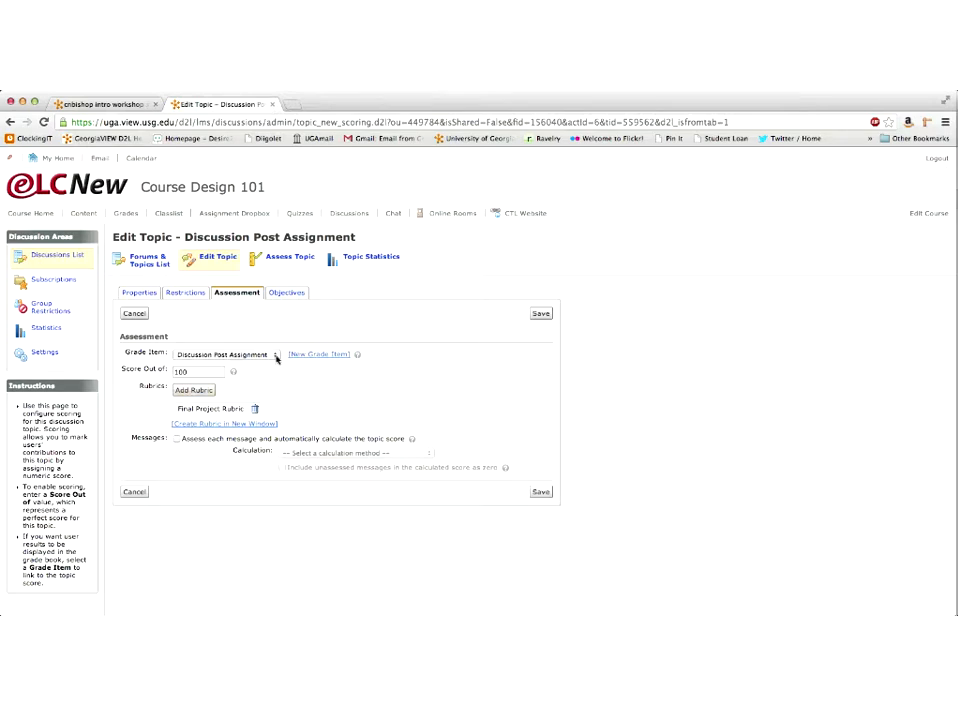
{"action": "left_click", "coordinate": [278, 358]}
{"action": "left_click", "coordinate": [272, 358]}
{"action": "left_click", "coordinate": [540, 314]}
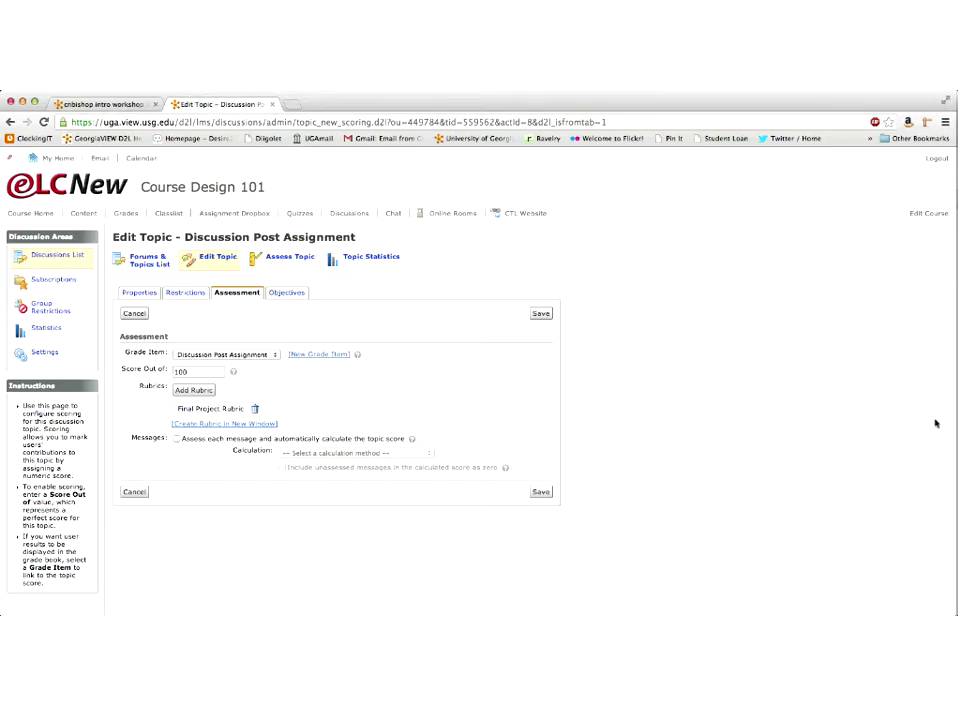
Narrow the browser window so both windows show side by side, and open the course home in the second one
{"action": "left_click_drag", "start_coordinate": [955, 614], "coordinate": [486, 600]}
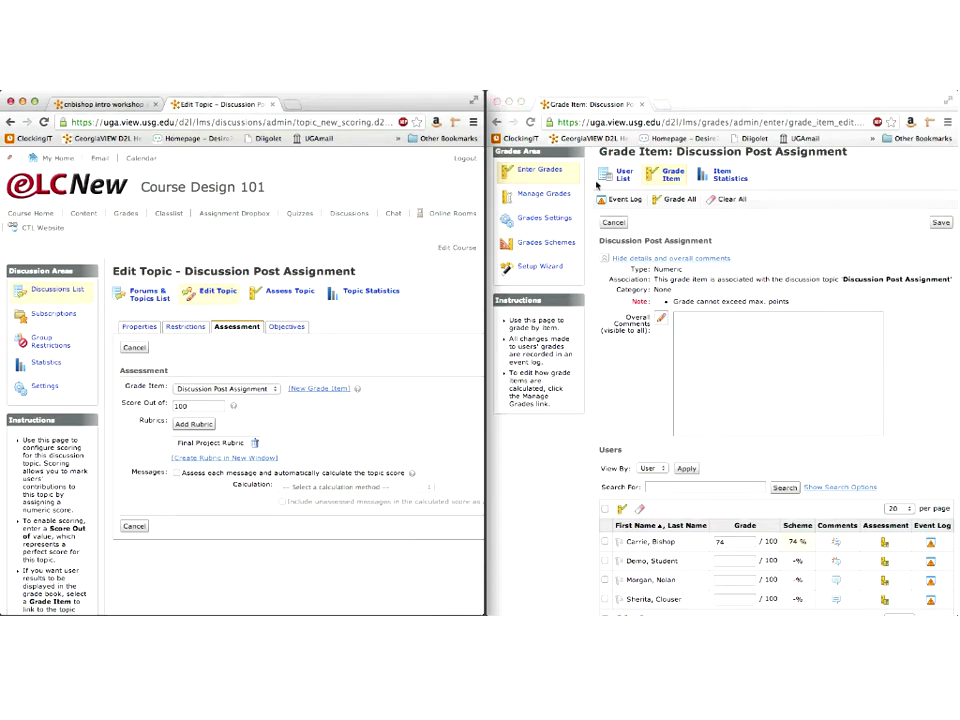
{"action": "scroll", "coordinate": [647, 229], "scroll_direction": "up", "scroll_amount": 3}
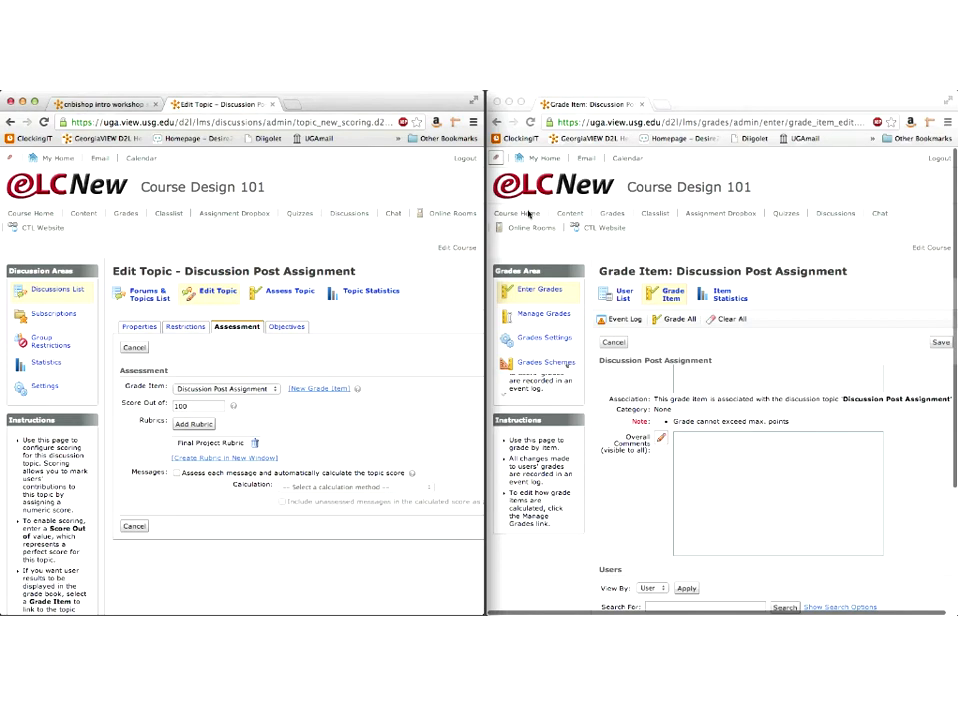
{"action": "left_click", "coordinate": [528, 214]}
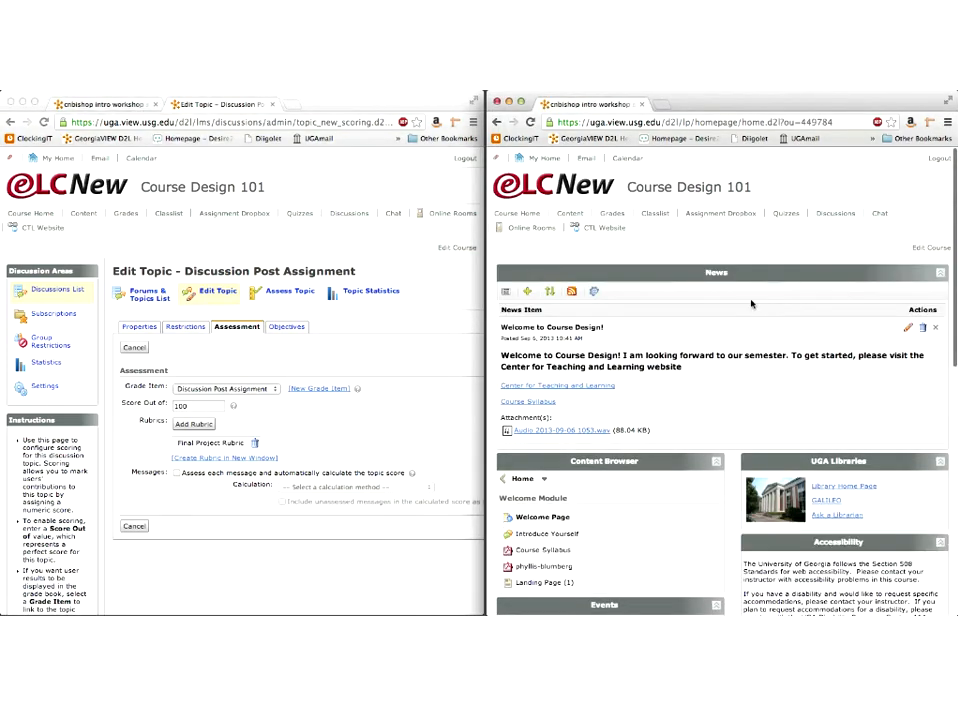
In the first browser window, open the Discussion Post Assignment topic for assessment from the discussions list
{"action": "left_click", "coordinate": [324, 107]}
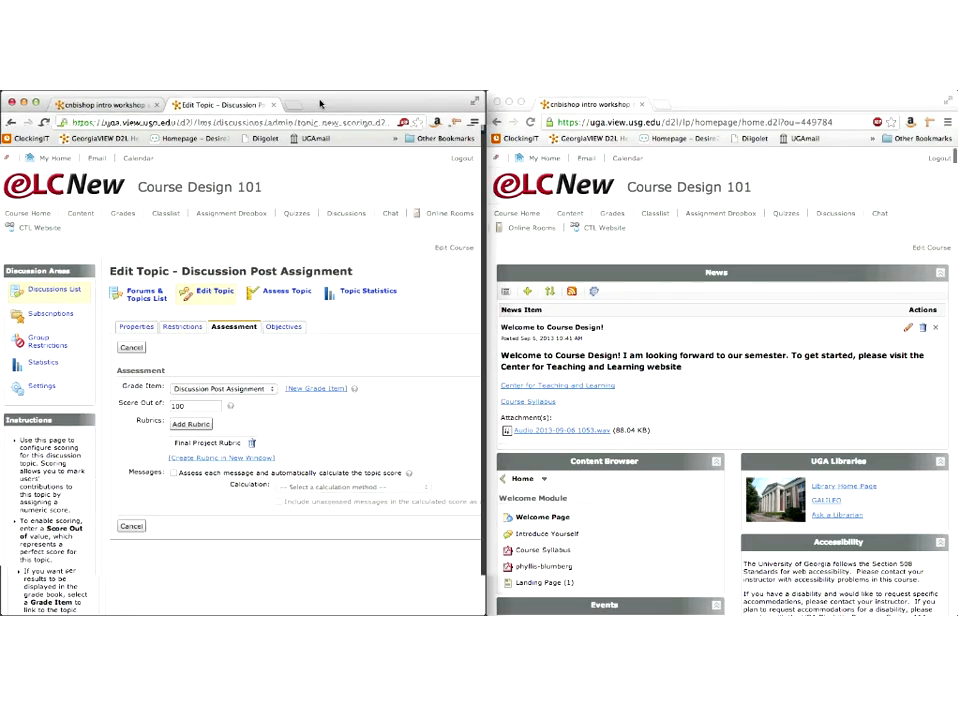
{"action": "left_click", "coordinate": [338, 219]}
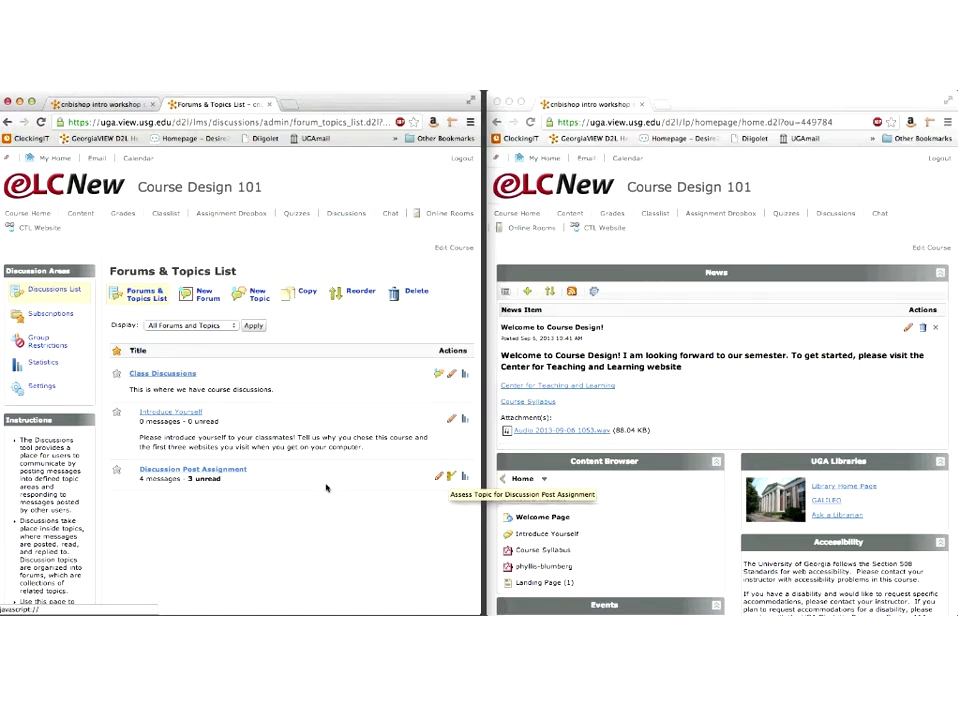
{"action": "left_click", "coordinate": [448, 478]}
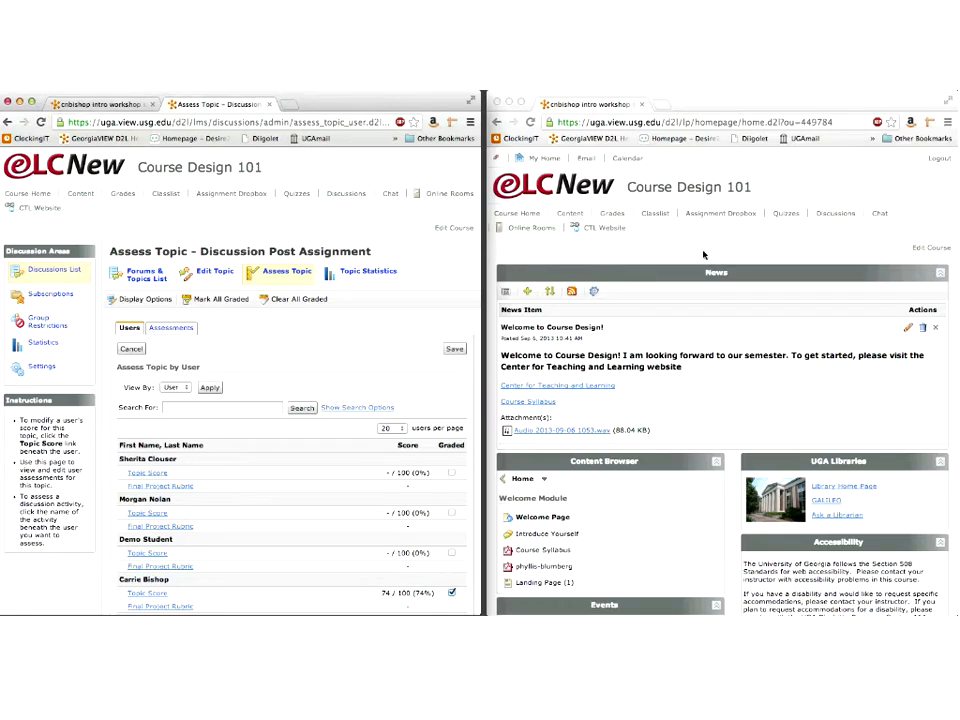
In the second browser window, open the grade entry page for the Discussion Post Assignment item and show its student list
{"action": "left_click", "coordinate": [712, 103]}
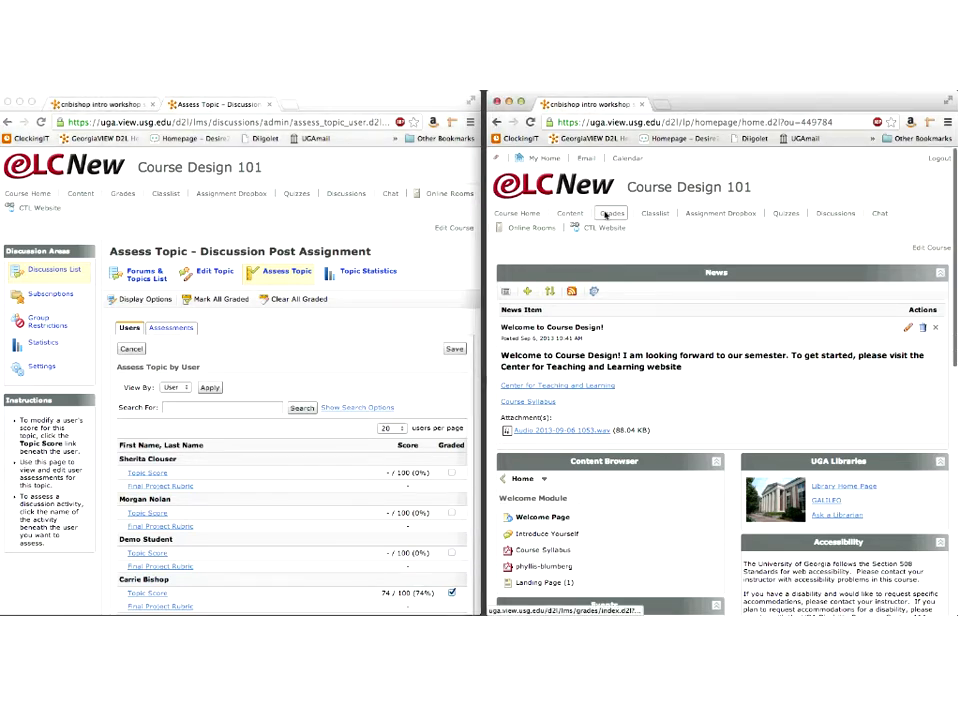
{"action": "left_click", "coordinate": [605, 215]}
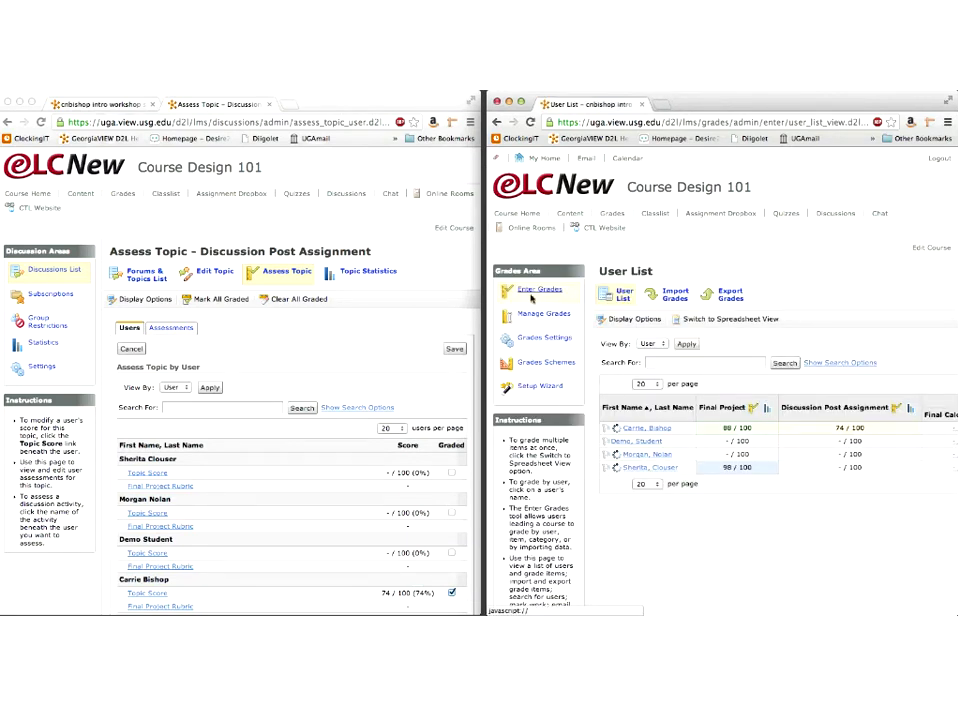
{"action": "left_click", "coordinate": [531, 296]}
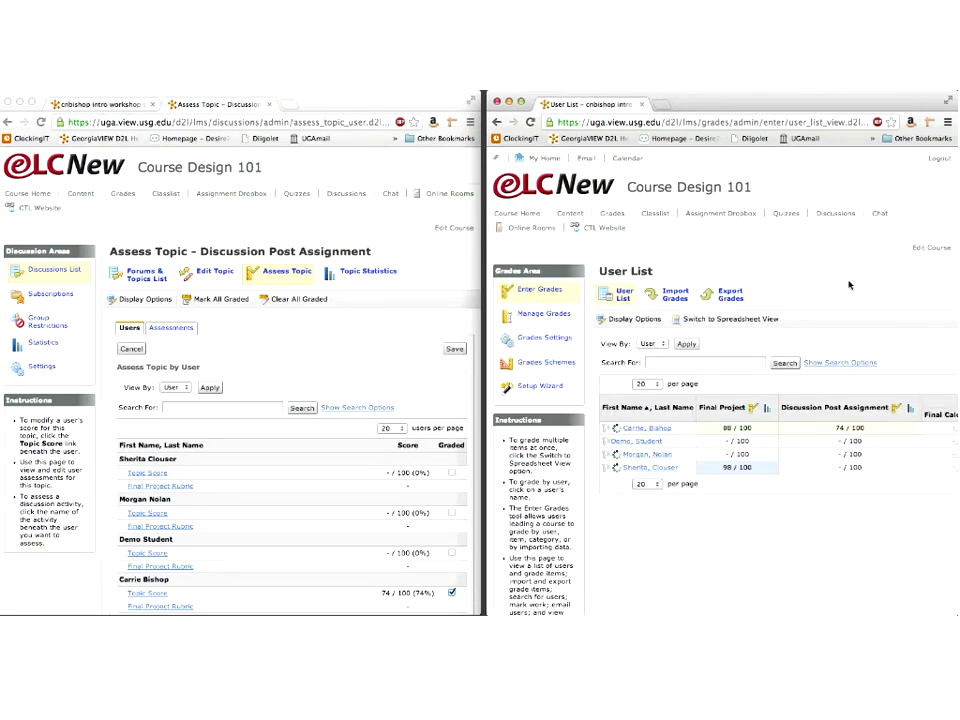
{"action": "left_click", "coordinate": [895, 410]}
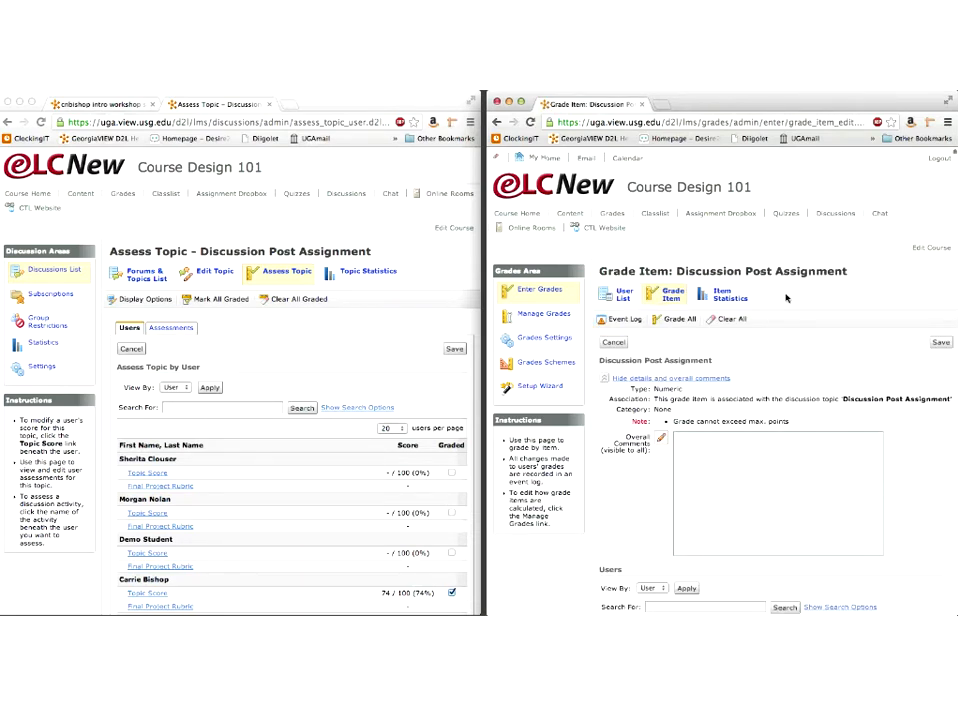
{"action": "scroll", "coordinate": [786, 298], "scroll_direction": "down", "scroll_amount": 1}
{"action": "scroll", "coordinate": [786, 298], "scroll_direction": "down", "scroll_amount": 5}
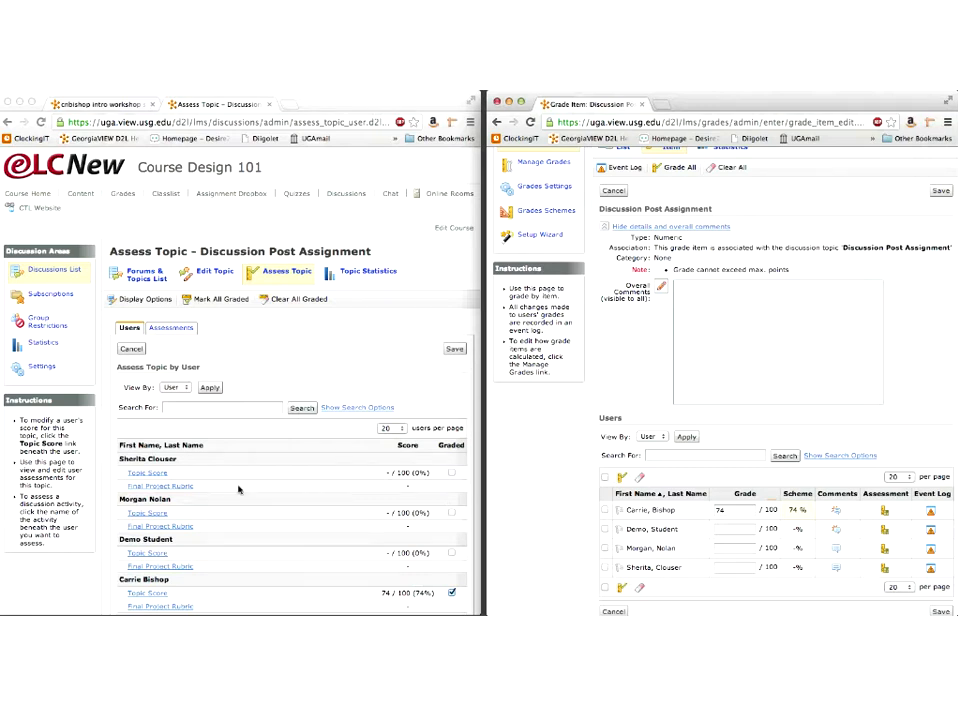
Open the first listed student's topic score in the discussion window and the same student's rubric assessment in the grades window
{"action": "left_click", "coordinate": [151, 476]}
{"action": "left_click", "coordinate": [151, 476]}
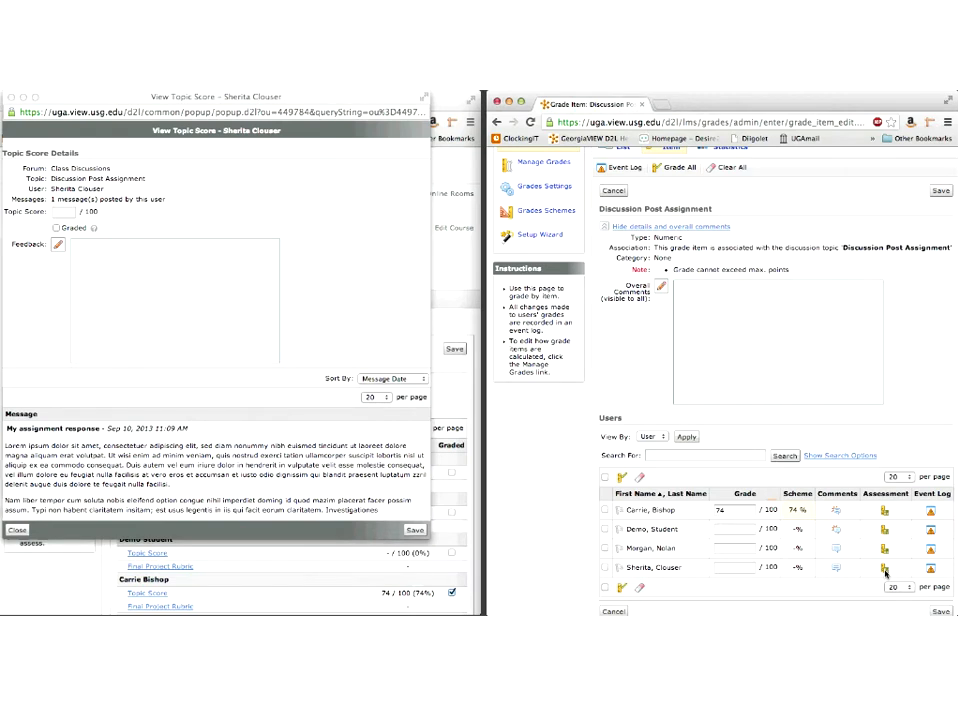
{"action": "left_click", "coordinate": [884, 568]}
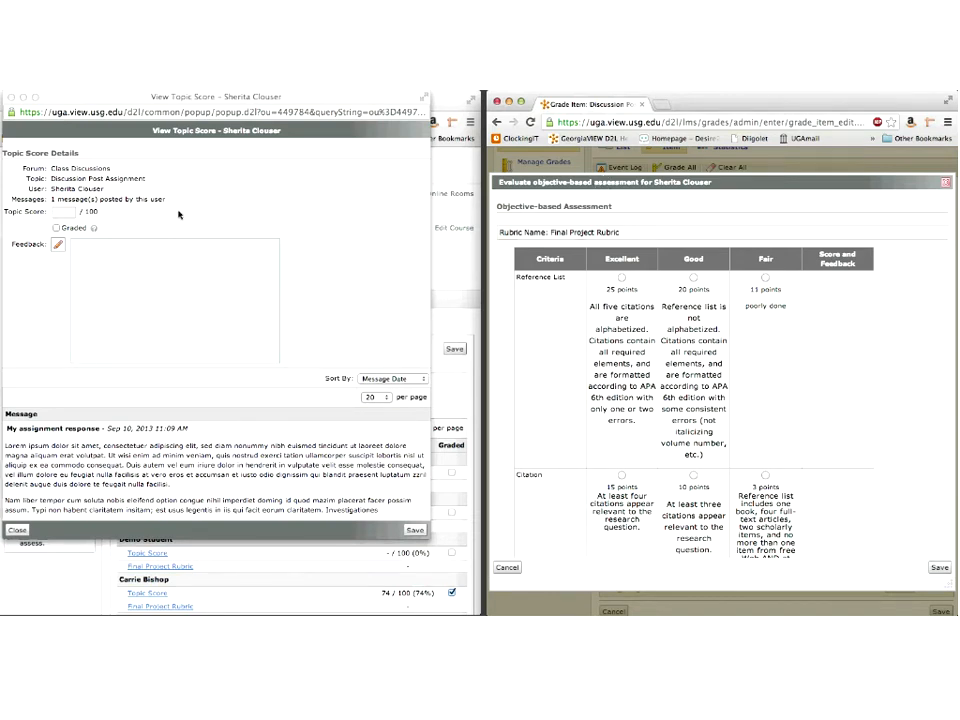
Rate the student's rubric: Reference List Excellent, Citation Good, Resources Excellent, Annotations (format) Fair, and Annotations (content) Good
{"action": "left_click", "coordinate": [621, 277]}
{"action": "left_click", "coordinate": [693, 475]}
{"action": "scroll", "coordinate": [740, 393], "scroll_direction": "down", "scroll_amount": 1}
{"action": "scroll", "coordinate": [740, 393], "scroll_direction": "down", "scroll_amount": 3}
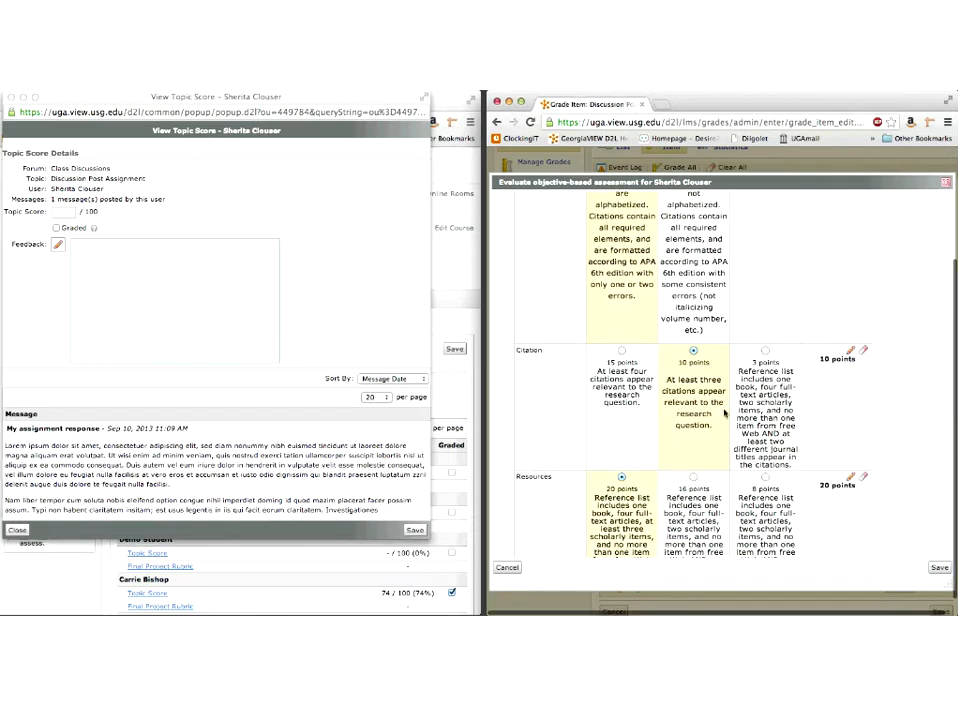
{"action": "scroll", "coordinate": [730, 405], "scroll_direction": "down", "scroll_amount": 4}
{"action": "left_click", "coordinate": [735, 445]}
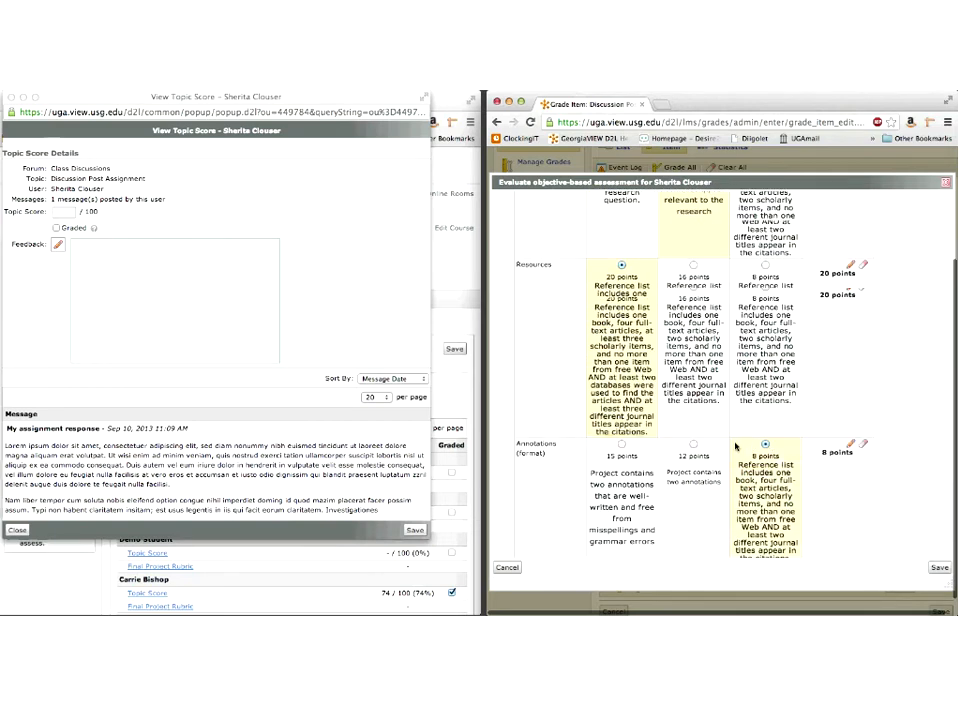
{"action": "scroll", "coordinate": [735, 445], "scroll_direction": "down", "scroll_amount": 4}
{"action": "left_click", "coordinate": [693, 395]}
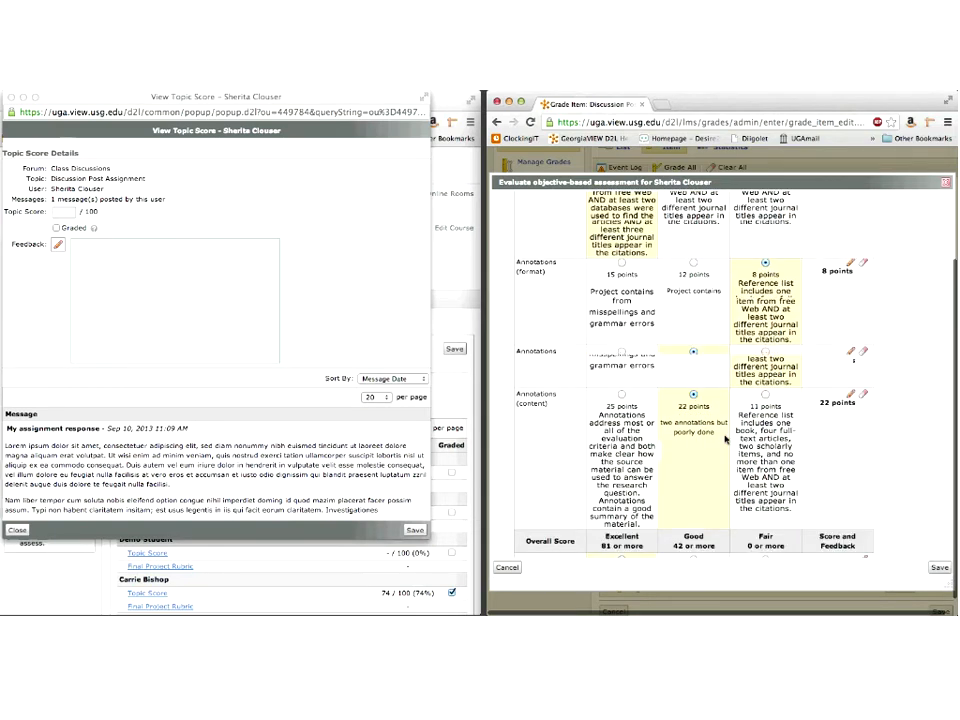
{"action": "scroll", "coordinate": [672, 509], "scroll_direction": "down", "scroll_amount": 2}
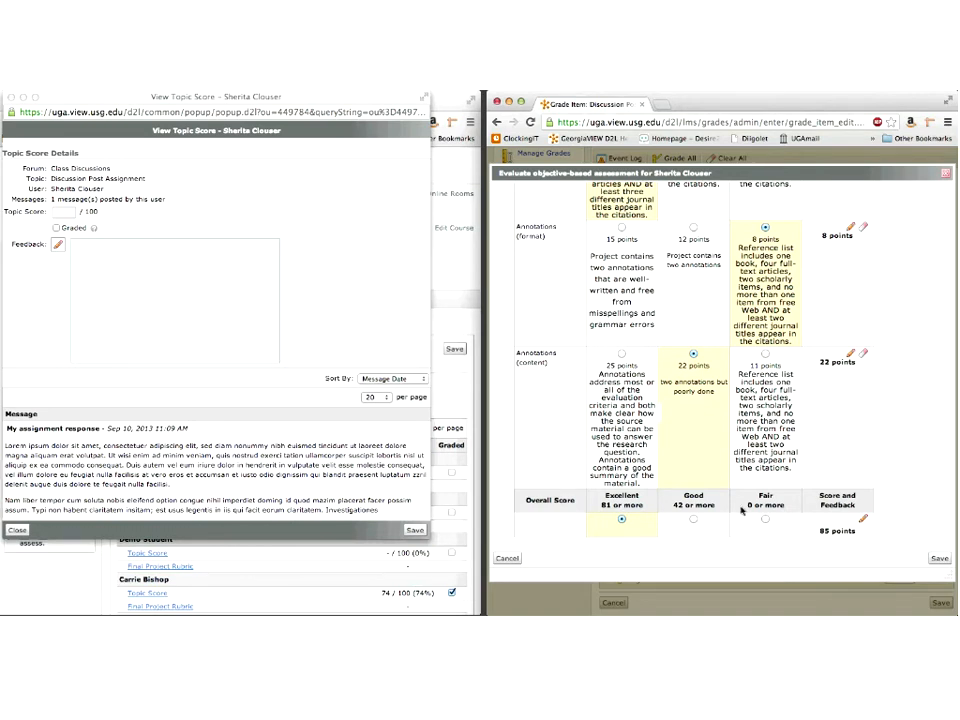
Set the student's topic score to 85, mark it as graded, and save the feedback "Great post.", overwriting the existing grade feedback
{"action": "left_click", "coordinate": [62, 213]}
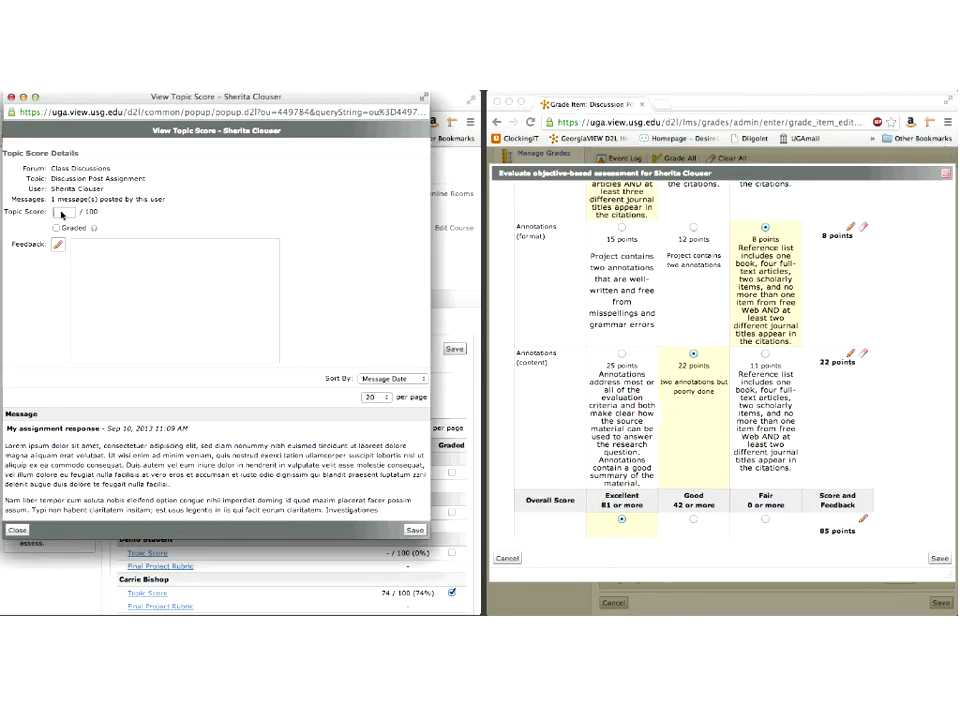
{"action": "type", "text": "85"}
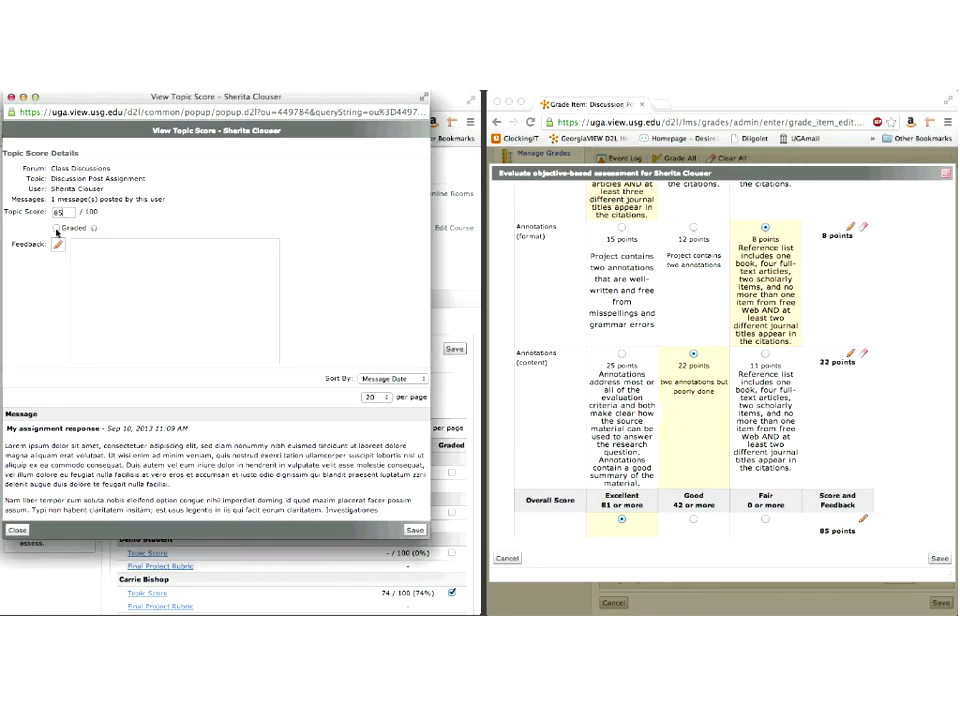
{"action": "left_click", "coordinate": [56, 228]}
{"action": "left_click", "coordinate": [58, 244]}
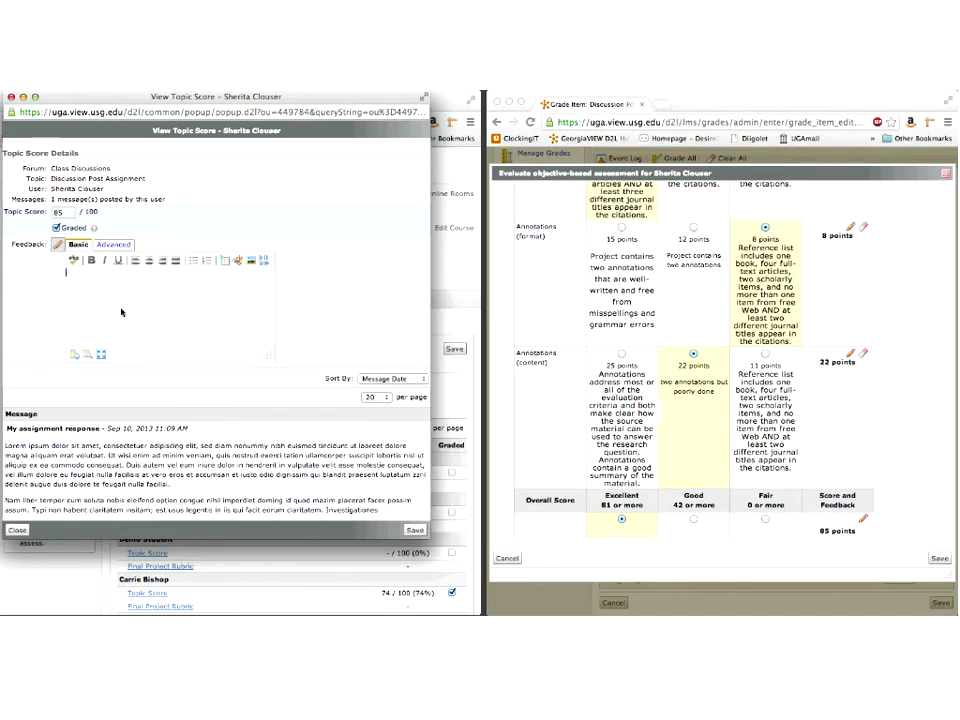
{"action": "type", "text": "Great post."}
{"action": "left_click", "coordinate": [415, 531]}
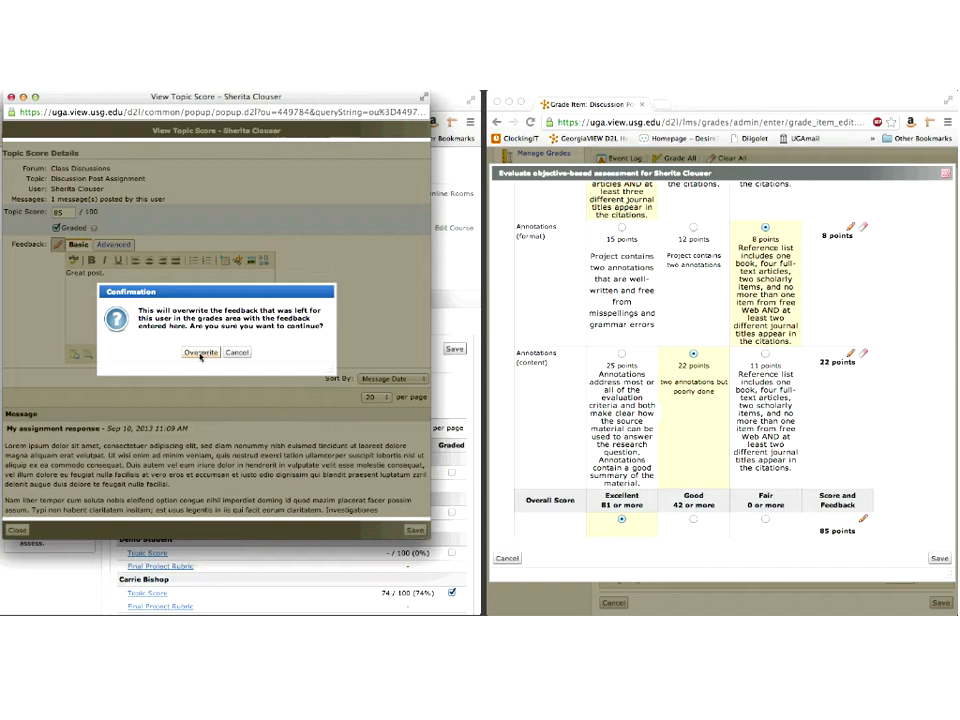
{"action": "left_click", "coordinate": [199, 353]}
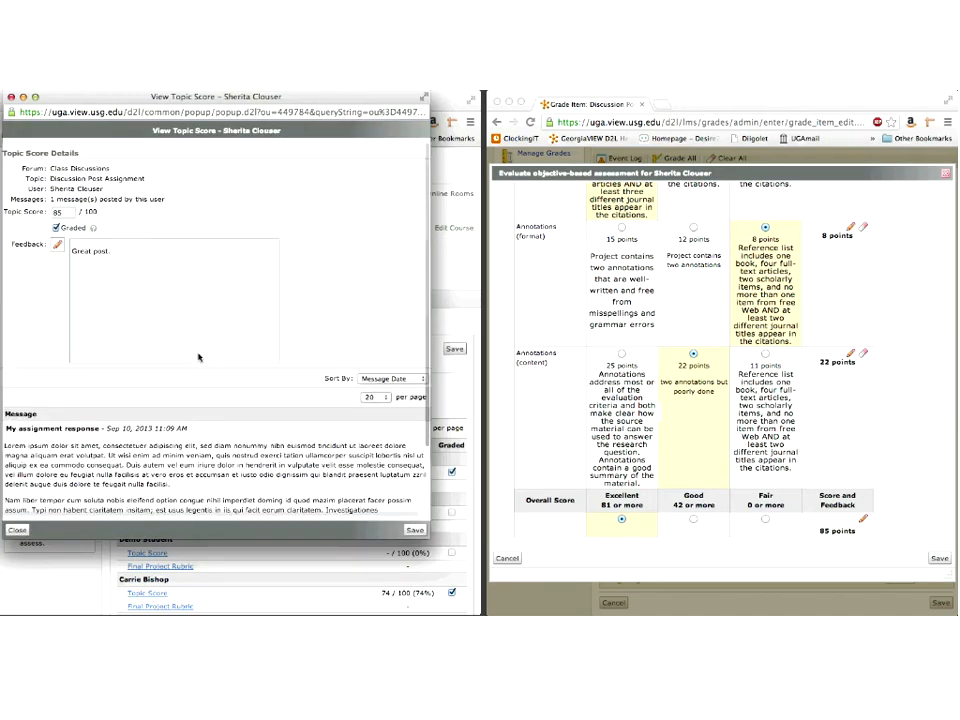
Close the topic score window, then save the topic assessments and the student's rubric evaluation
{"action": "scroll", "coordinate": [199, 357], "scroll_direction": "down", "scroll_amount": 1}
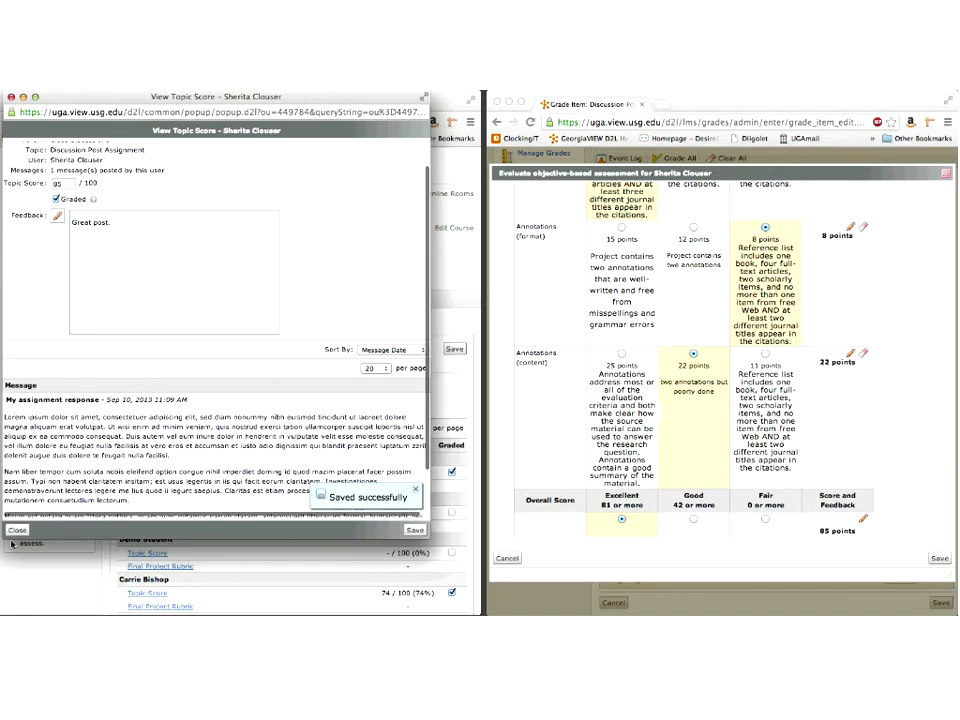
{"action": "left_click", "coordinate": [16, 532]}
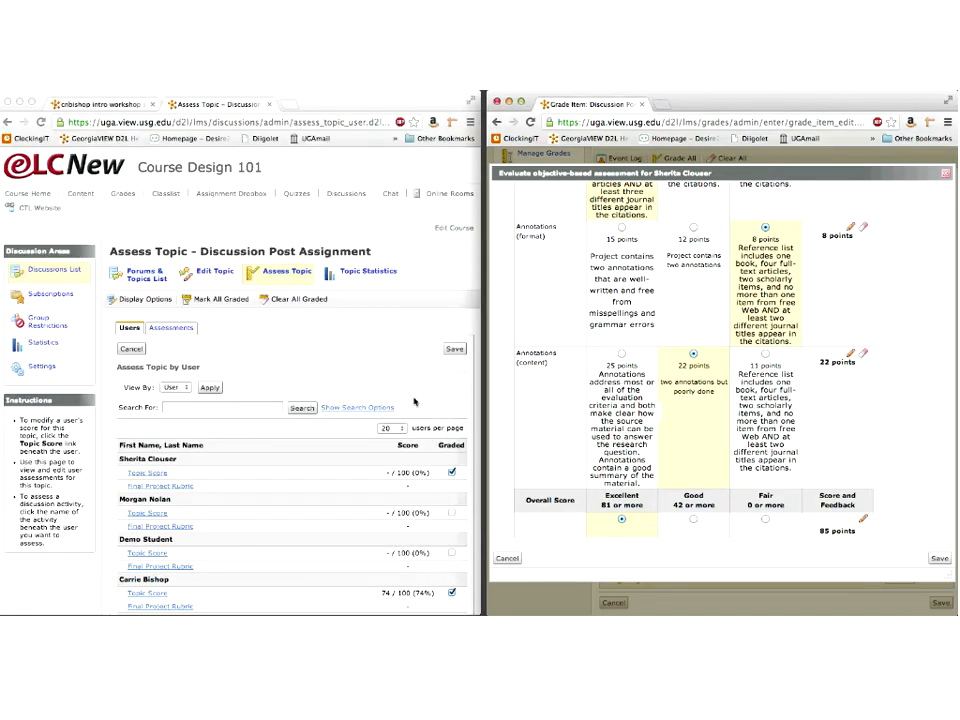
{"action": "left_click", "coordinate": [454, 349]}
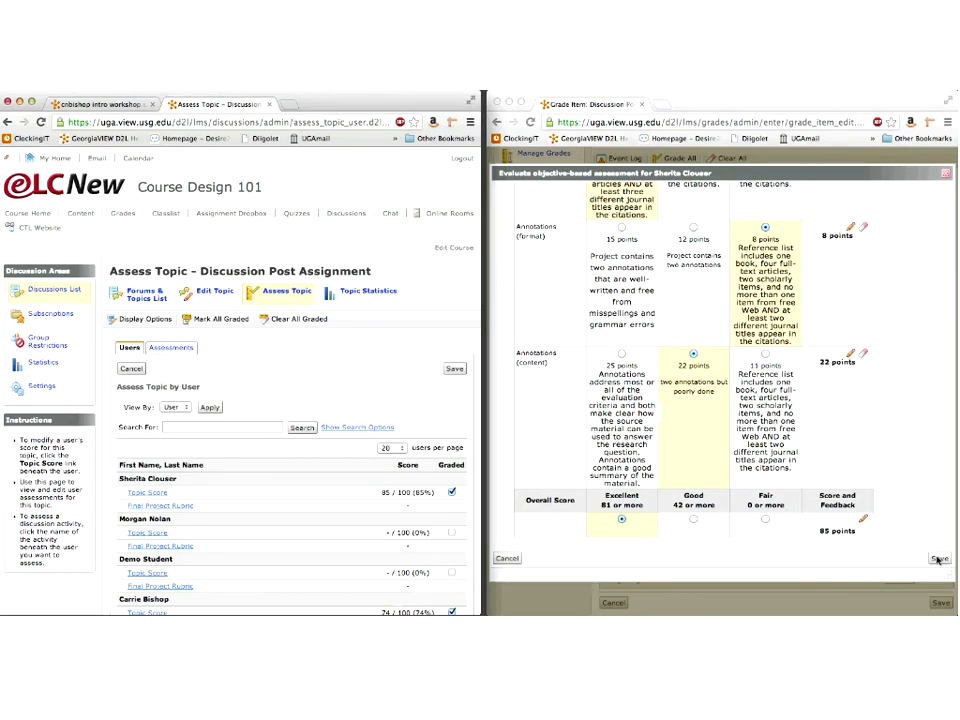
{"action": "left_click", "coordinate": [938, 559]}
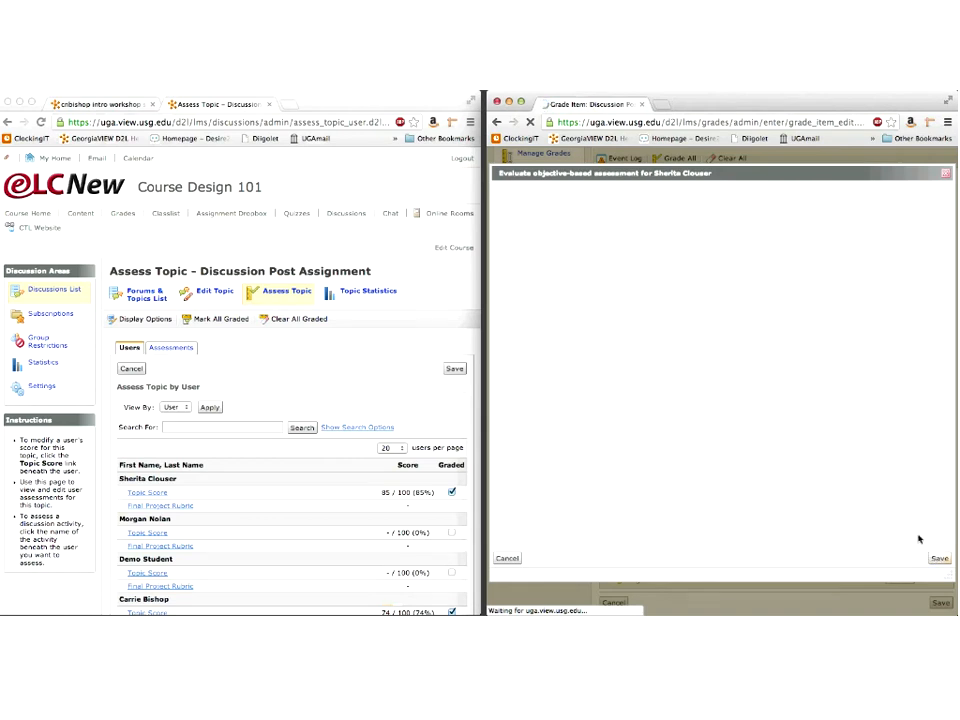
Close the rubric evaluation window, save the Discussion Post Assignment grade item, and check the students' grades in its user list
{"action": "left_click", "coordinate": [946, 174]}
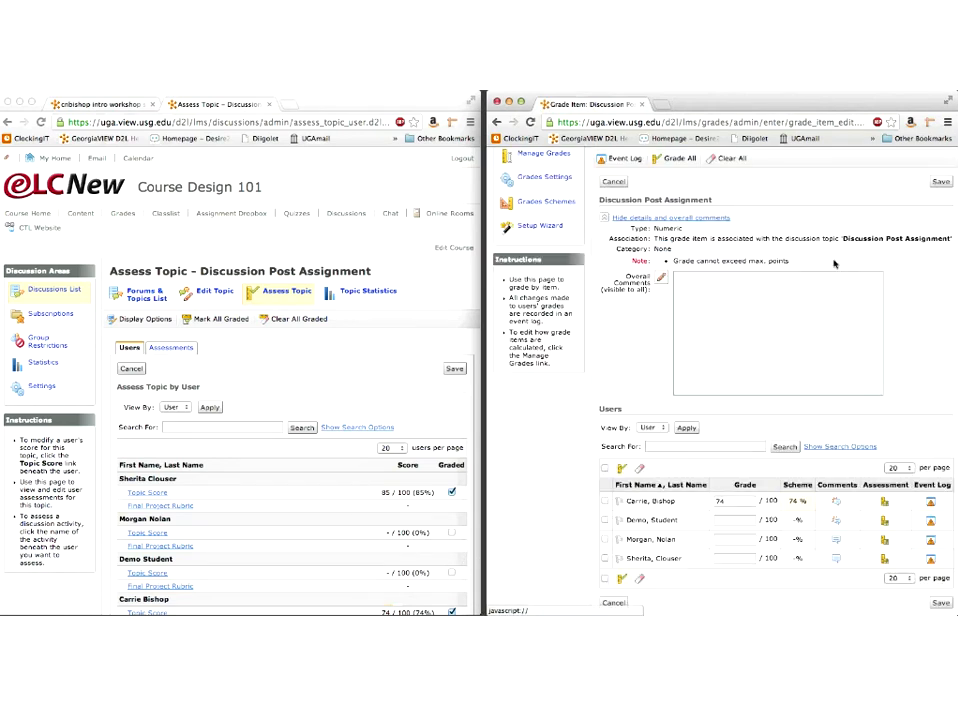
{"action": "left_click", "coordinate": [940, 181]}
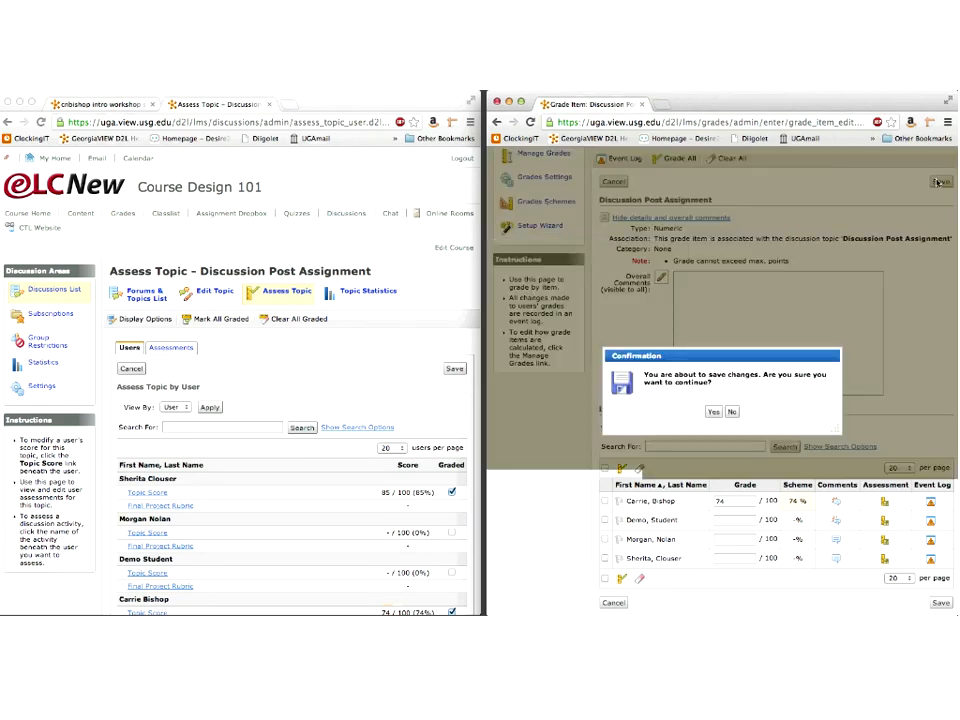
{"action": "left_click", "coordinate": [713, 411]}
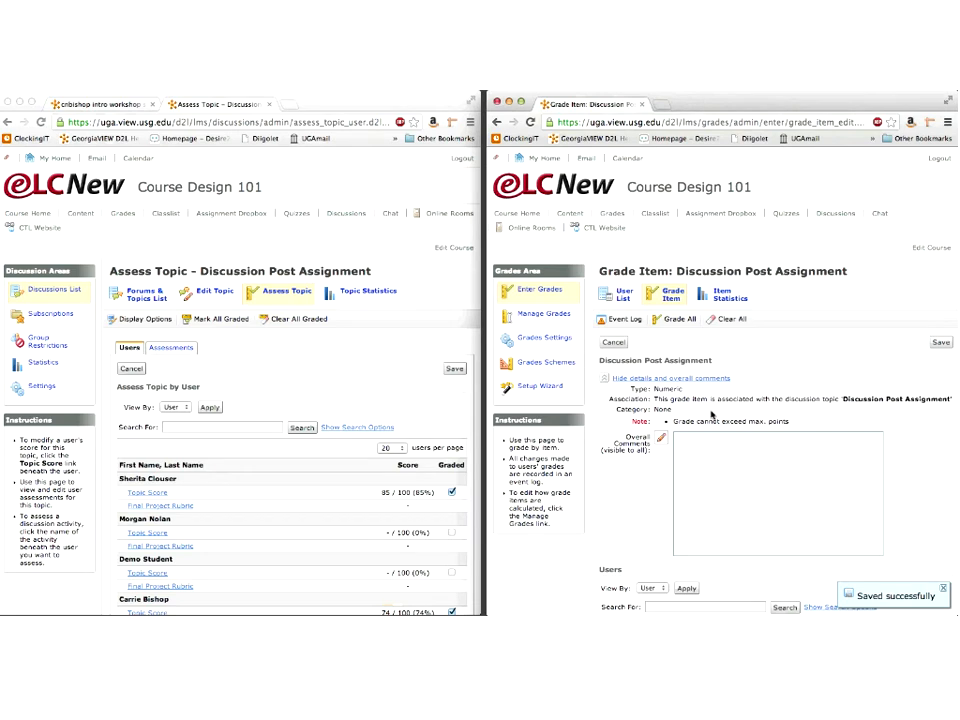
{"action": "scroll", "coordinate": [640, 484], "scroll_direction": "down", "scroll_amount": 1}
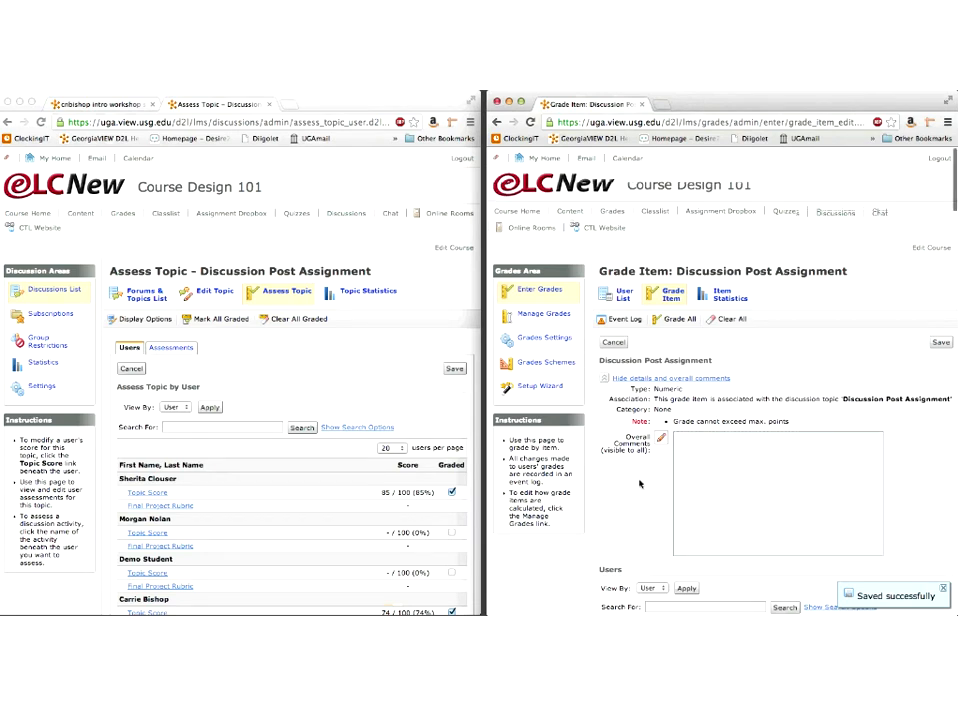
{"action": "scroll", "coordinate": [640, 484], "scroll_direction": "down", "scroll_amount": 3}
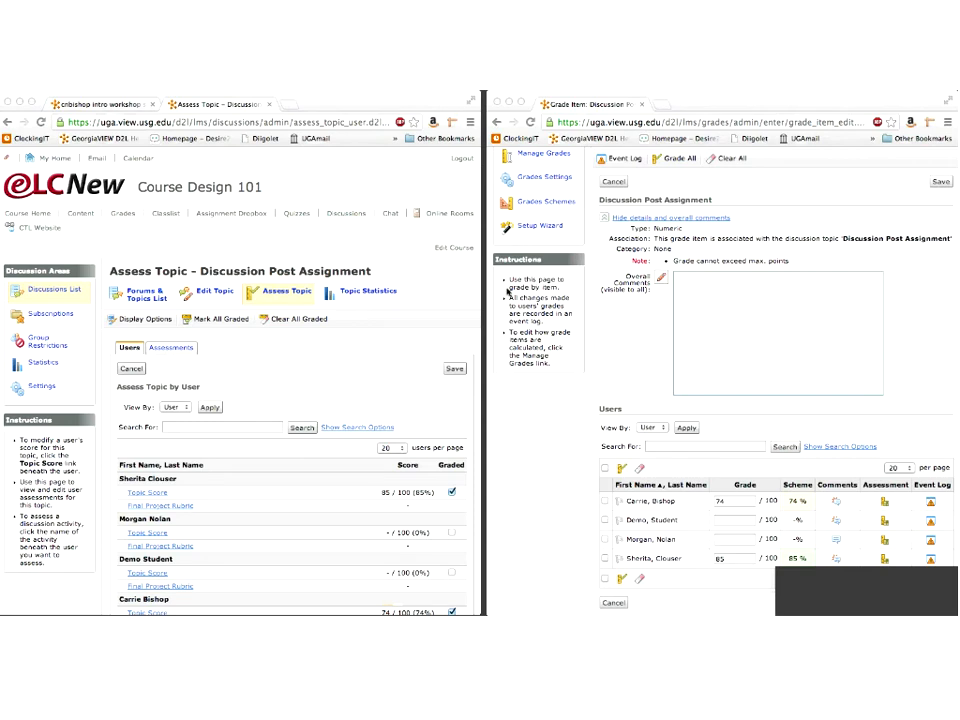
{"action": "mouse_move", "coordinate": [1, 181]}
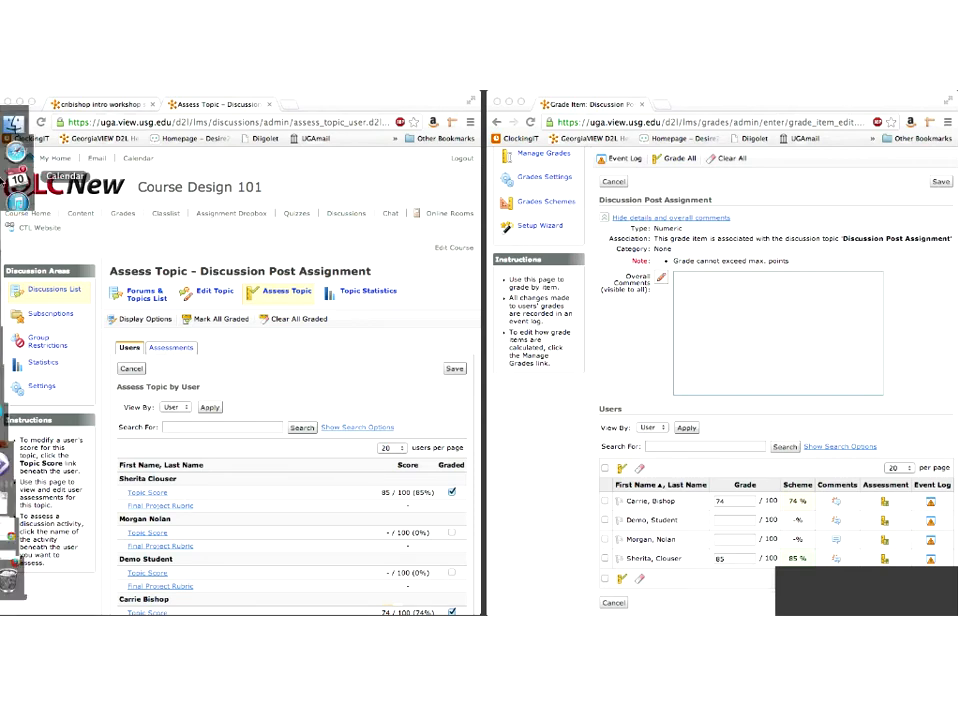
{"action": "left_click", "coordinate": [18, 463]}
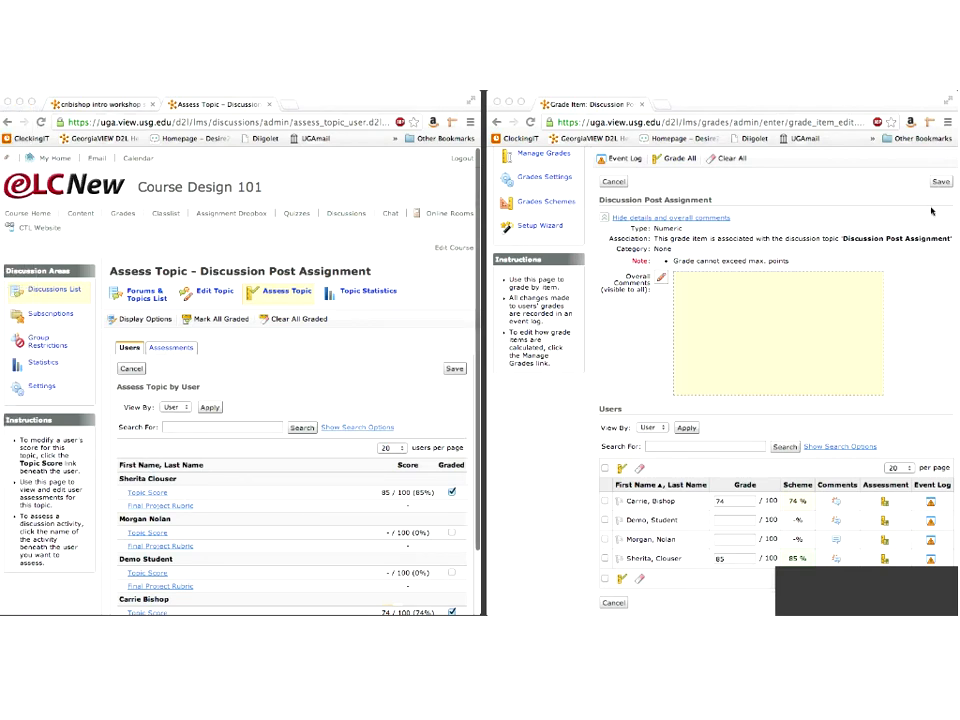
{"action": "left_click_drag", "start_coordinate": [957, 210], "coordinate": [211, 102]}
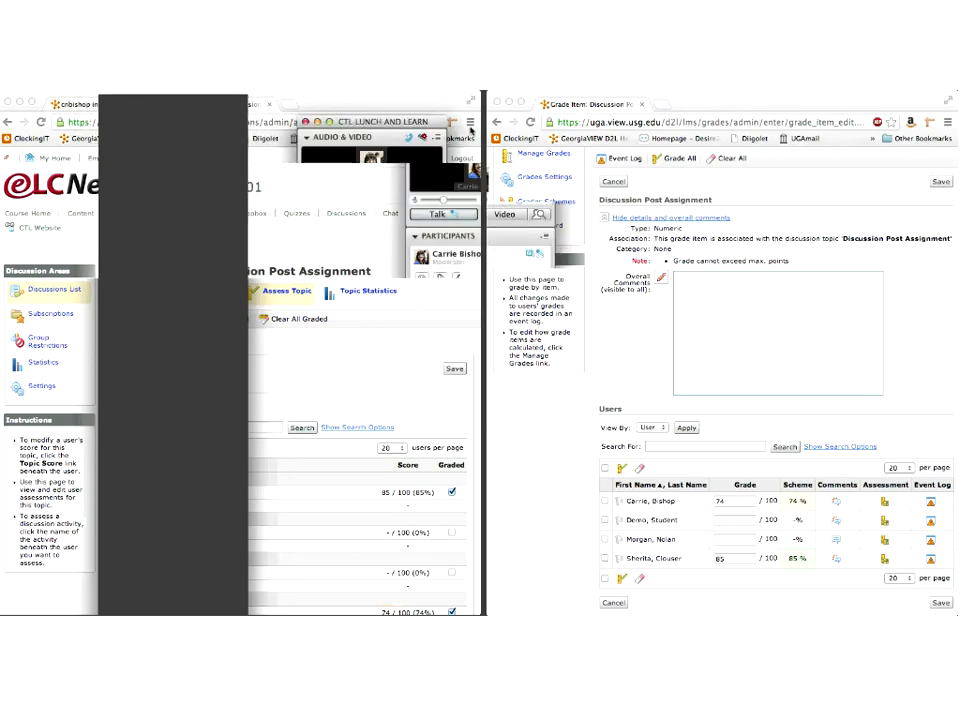
{"action": "left_click", "coordinate": [470, 130]}
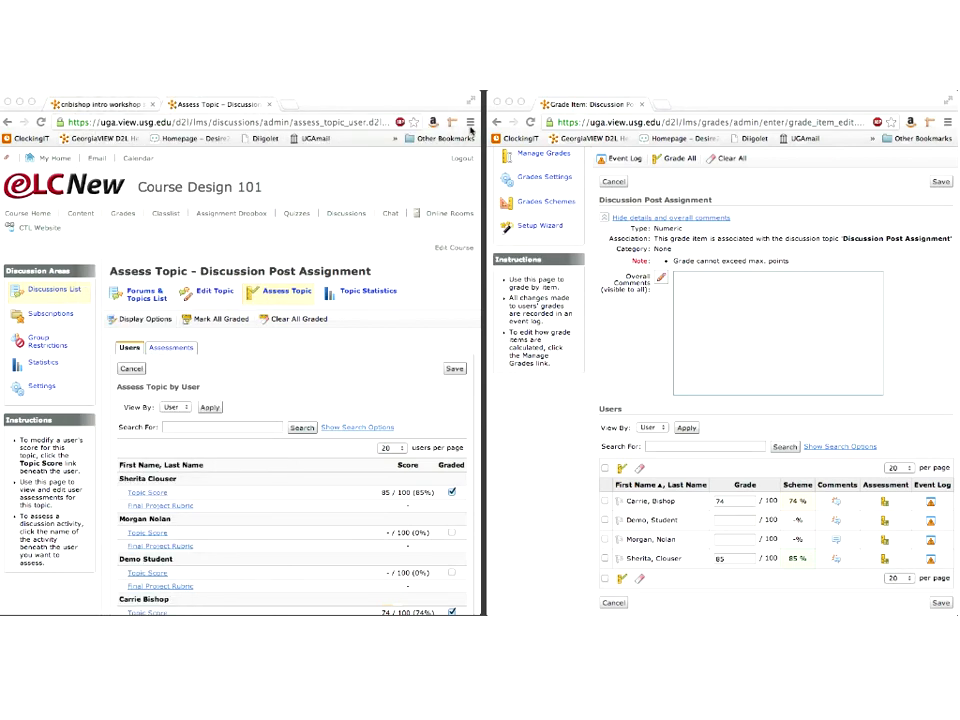